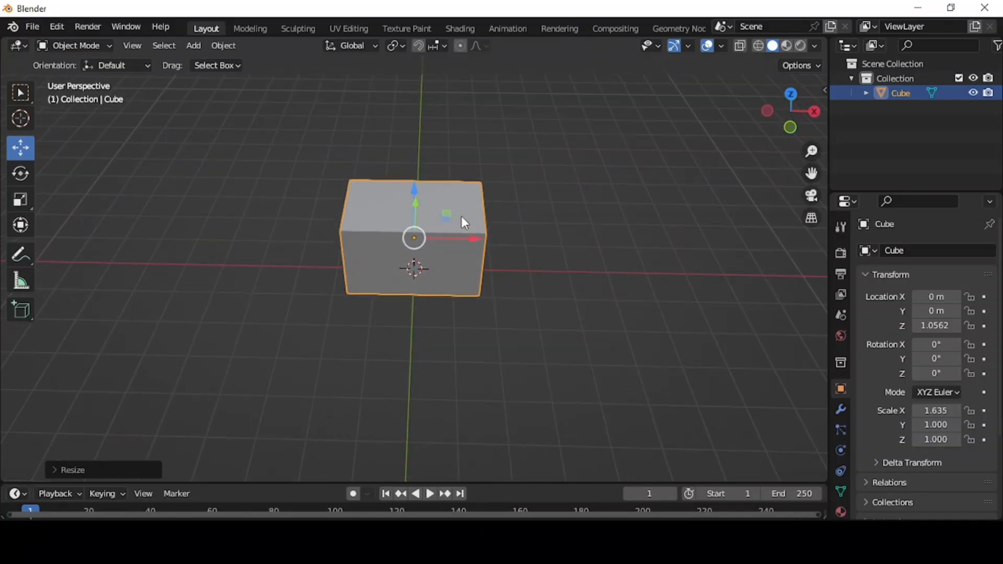
Scale the box along Z to about 0.739 and lower it to about 0.788 m on Z.
key(KP_1)
key(s)
key(z)
click(415, 201)
drag(413, 181, 413, 191)
click(512, 225)
Delete the top face of the box in Edit Mode using face selection.
middle_drag(512, 225, 495, 254)
scroll(508, 220, up, 2)
click(100, 47)
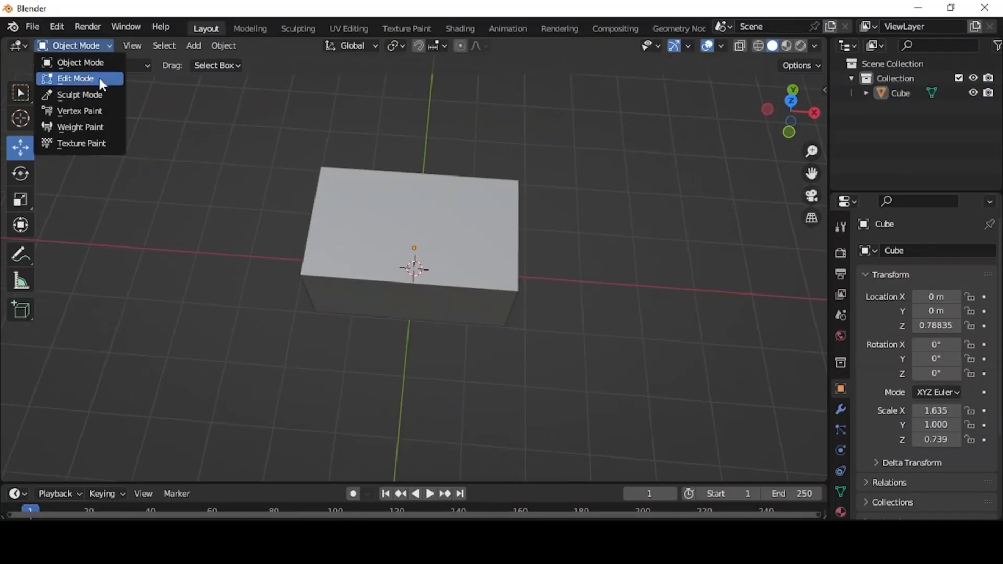
click(100, 79)
click(155, 45)
click(393, 232)
key(x)
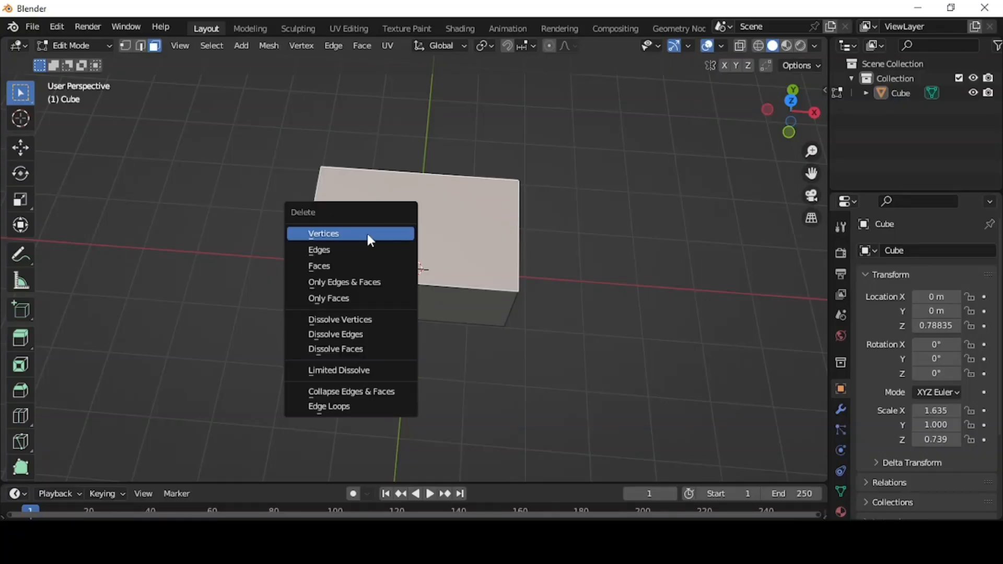
click(366, 266)
Add a Solidify modifier to the open box with a thickness of 0.05 m.
middle_drag(571, 321, 582, 280)
click(842, 410)
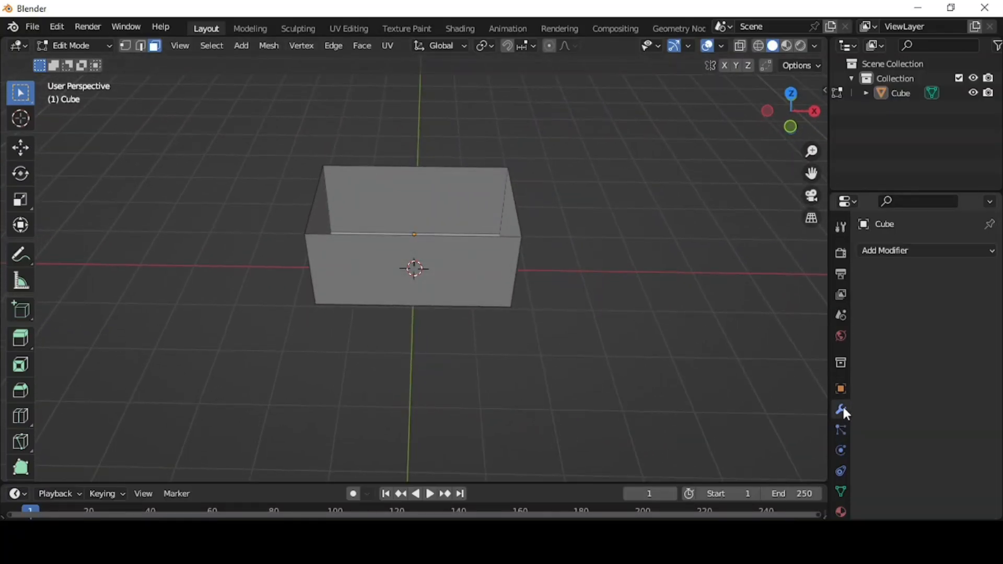
click(912, 251)
click(698, 501)
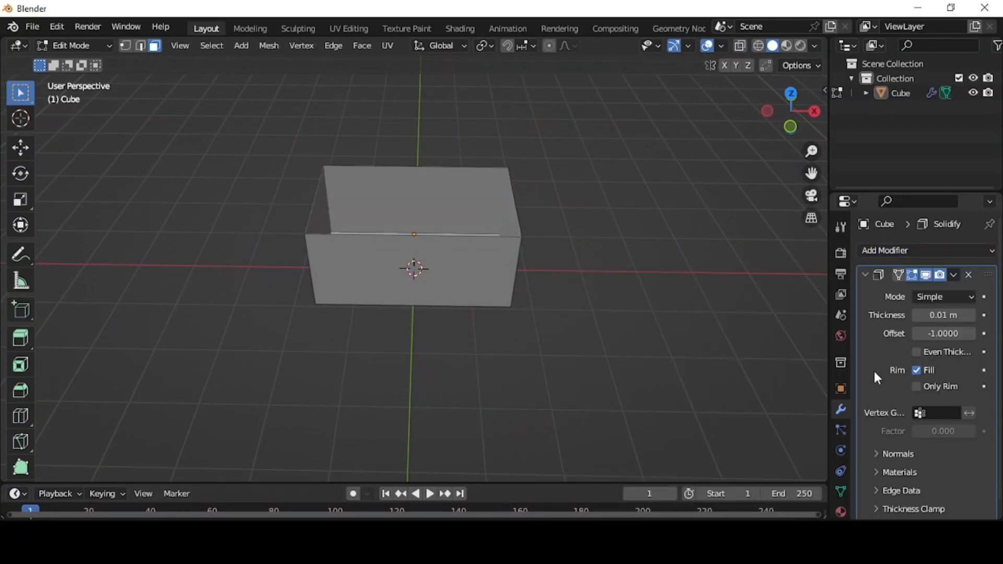
Add a Subdivision Surface modifier to the box with viewport level 2 and render level 3.
click(946, 251)
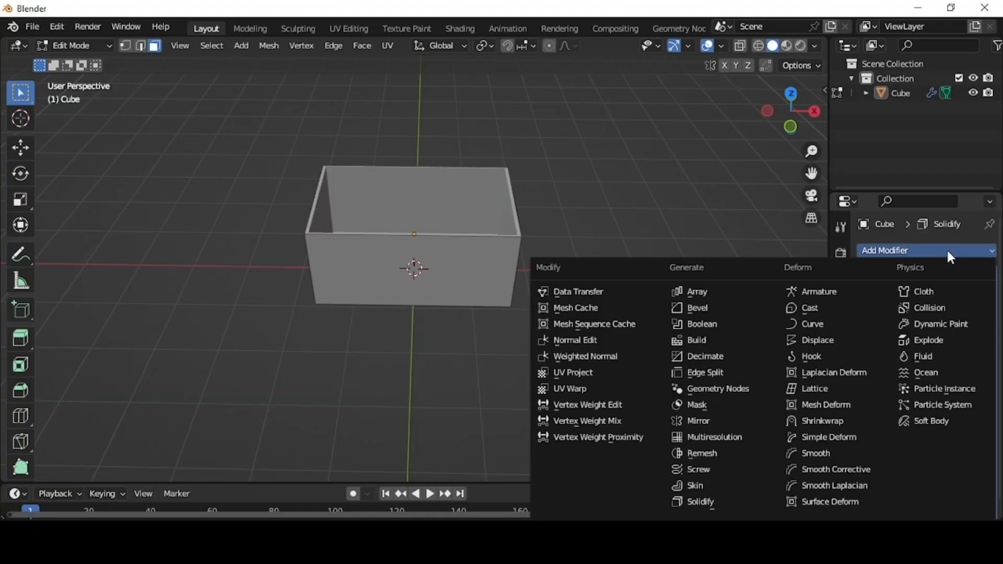
click(721, 504)
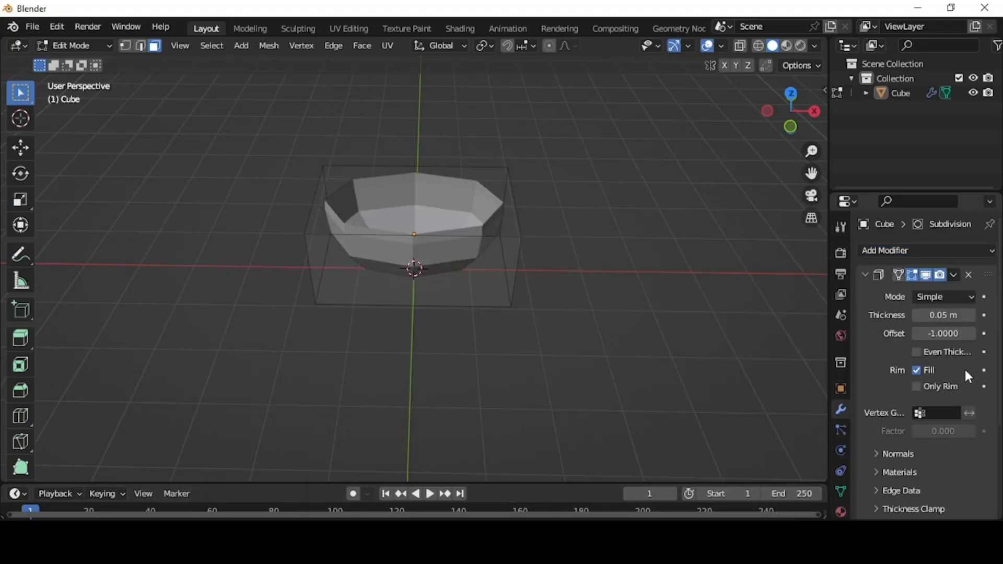
scroll(964, 369, down, 5)
click(973, 454)
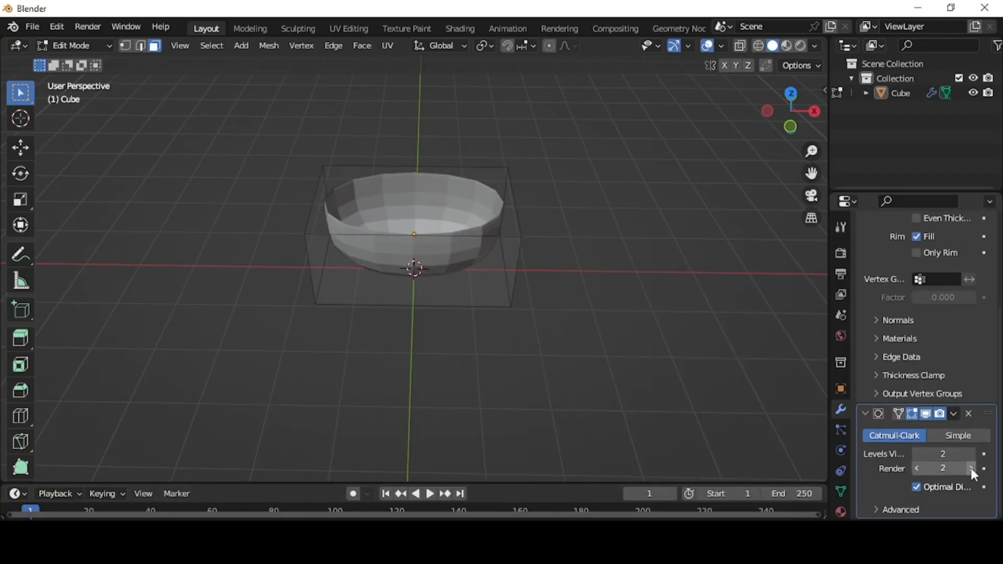
click(972, 468)
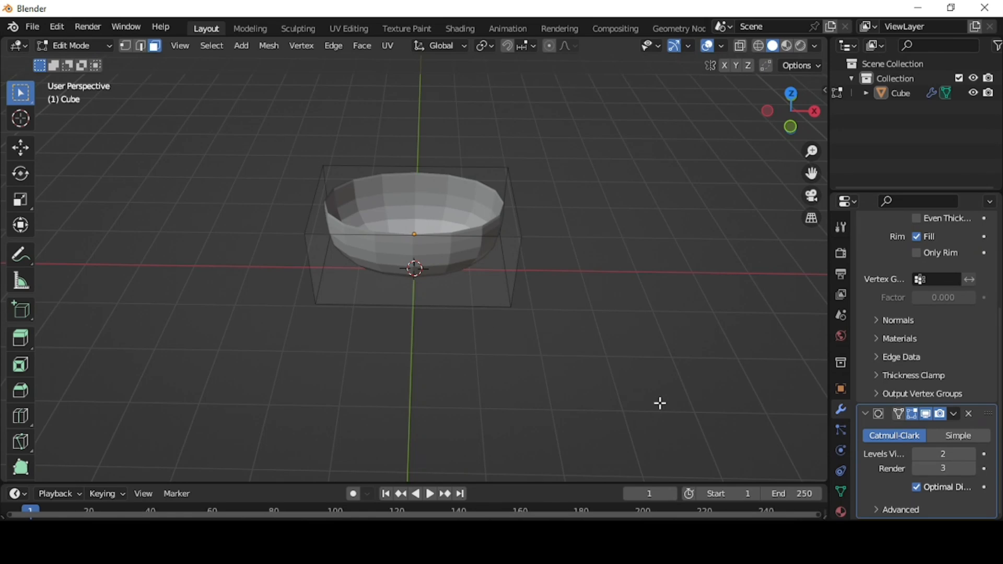
Bevel all edges of the open box slightly and return to Object Mode.
key(a)
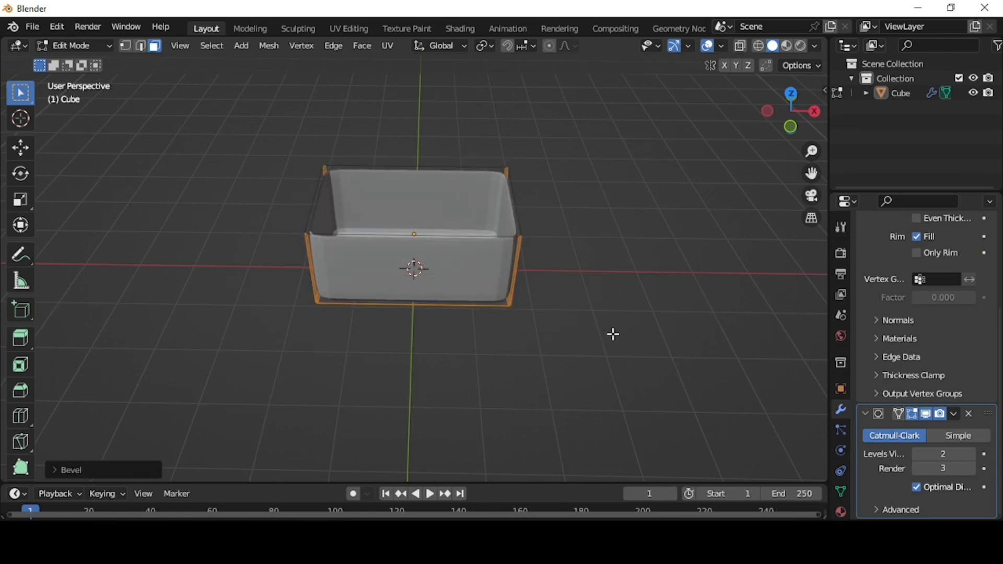
middle_drag(614, 334, 502, 230)
right_click(441, 242)
click(73, 46)
click(70, 58)
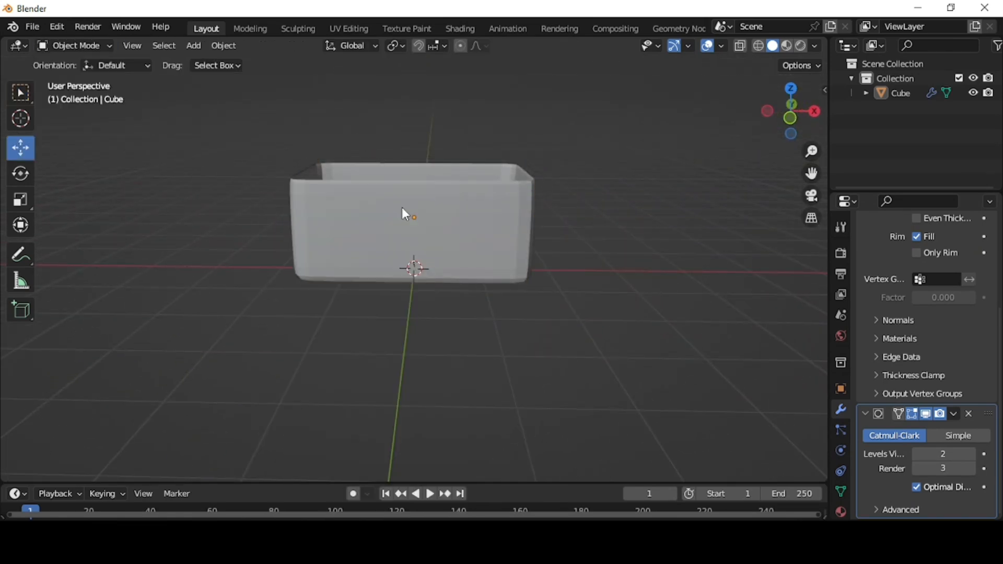
Apply smooth shading to the open box.
click(403, 208)
right_click(444, 211)
click(447, 213)
Scale the box down uniformly to an X scale of about 1.103 and move it along X to about -2.07 m.
middle_drag(492, 297, 500, 318)
key(s)
click(454, 220)
drag(454, 220, 277, 222)
Add a plane at the origin, narrow it along Y and scale it down uniformly.
click(193, 45)
mouse_move(223, 61)
click(331, 60)
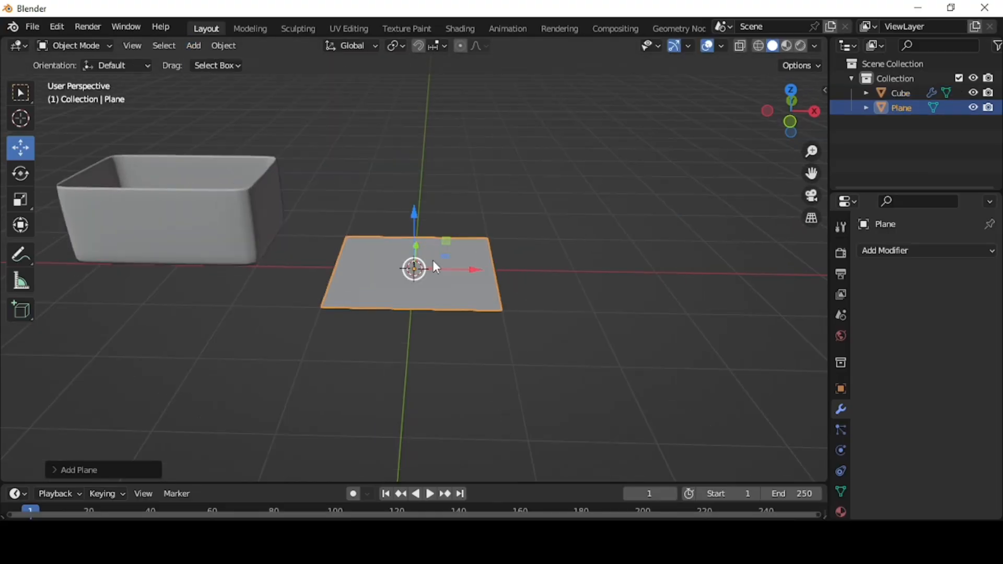
scroll(433, 259, up, 3)
key(s)
key(y)
click(405, 389)
key(s)
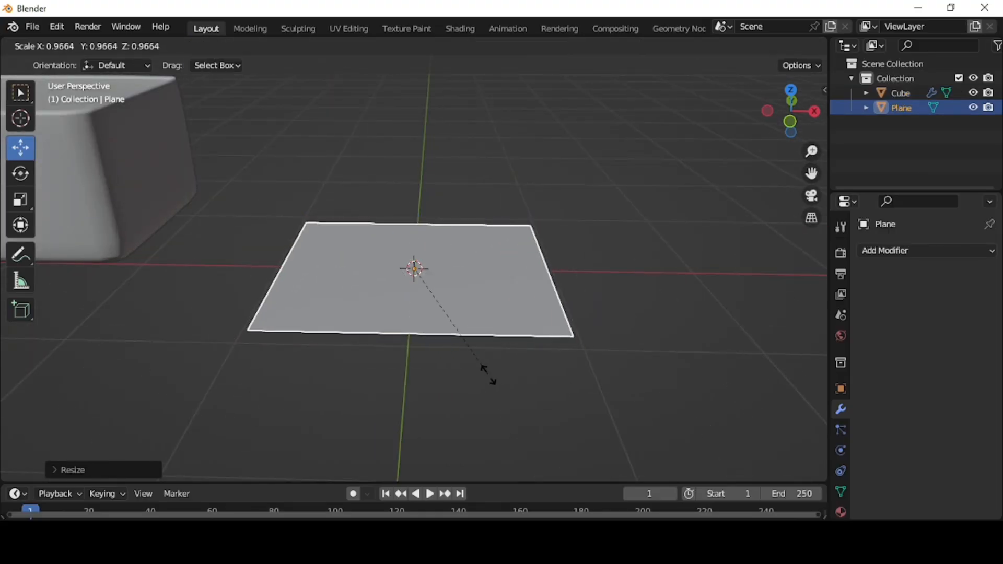
click(478, 362)
Subdivide the plane twice in Edit Mode into a 4 by 4 grid of faces.
click(73, 45)
click(74, 76)
right_click(367, 266)
click(368, 265)
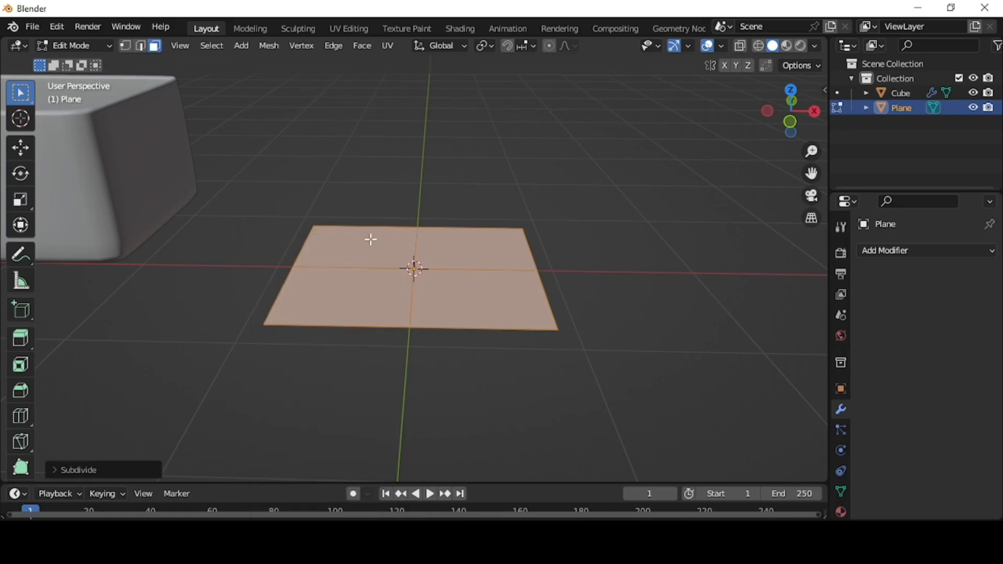
right_click(369, 250)
click(370, 252)
Delete the front row and the third row of faces from the plane, leaving two parallel strips.
click(296, 308)
ctrl+click(448, 309)
ctrl+click(504, 256)
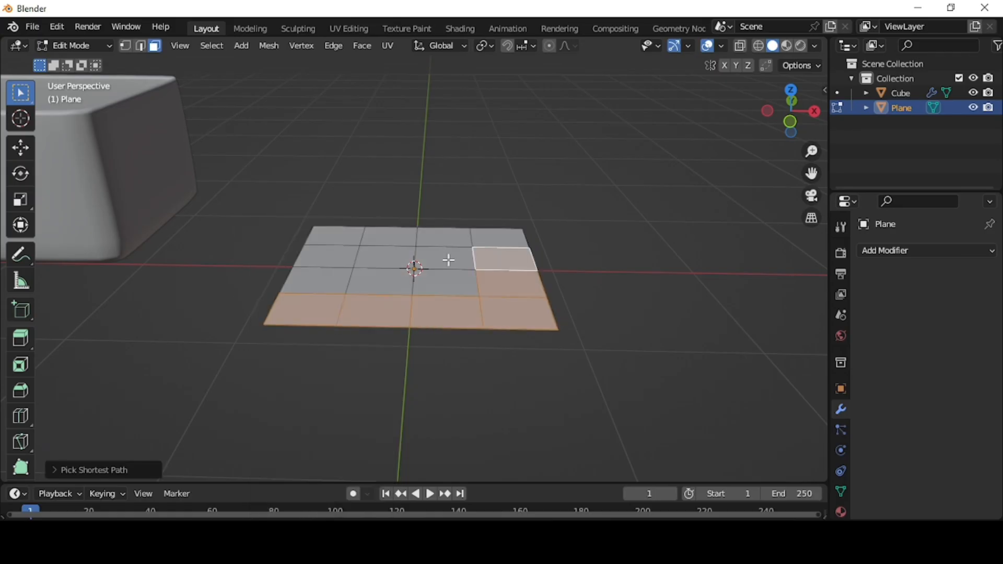
ctrl+click(499, 281)
ctrl+click(336, 258)
key(x)
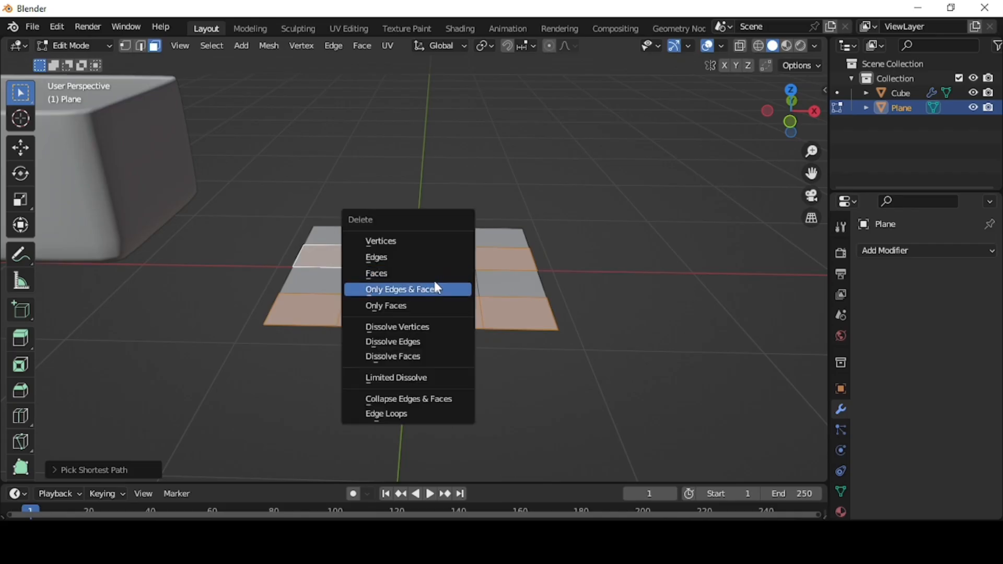
click(434, 282)
Return to Object Mode and add a Solidify modifier to the strips with a thickness of 0.05 m.
middle_drag(432, 277, 468, 349)
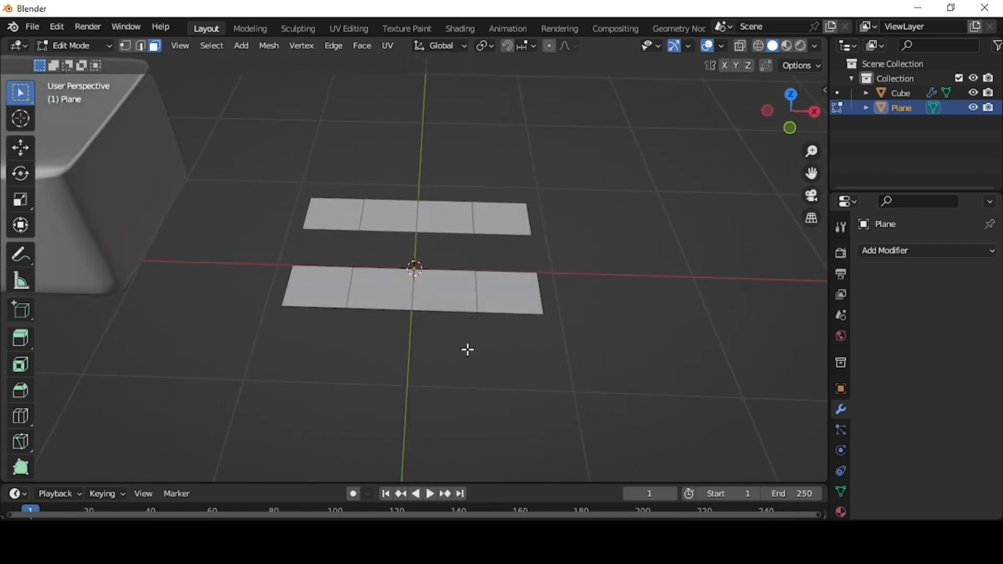
click(76, 46)
click(101, 61)
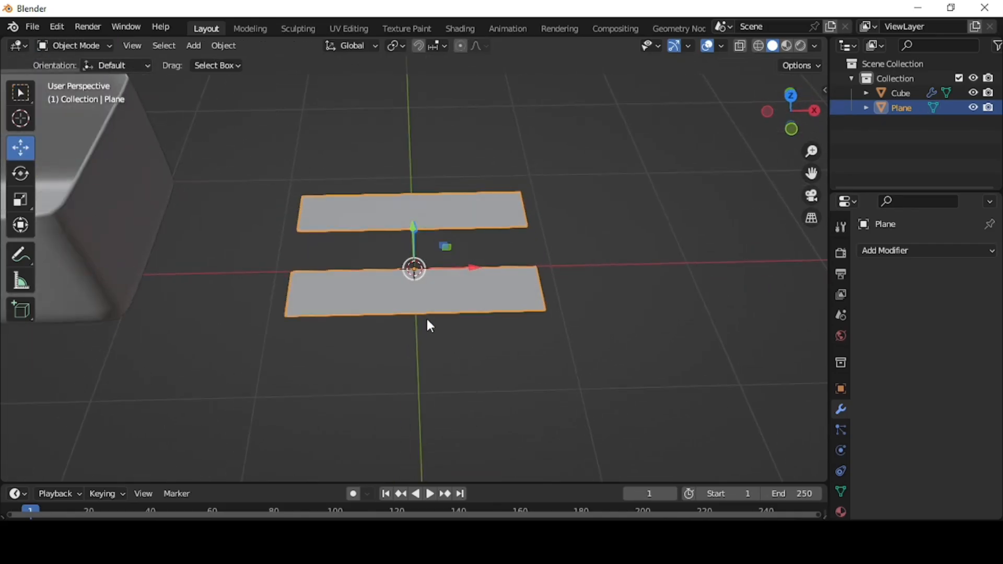
click(924, 250)
click(737, 502)
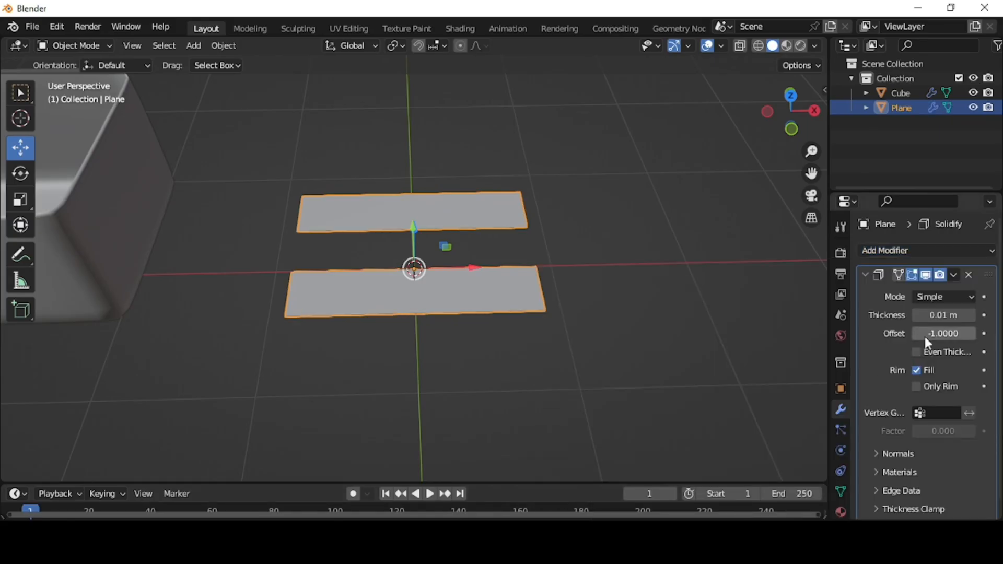
click(973, 315)
click(973, 315)
click(973, 315)
click(973, 315)
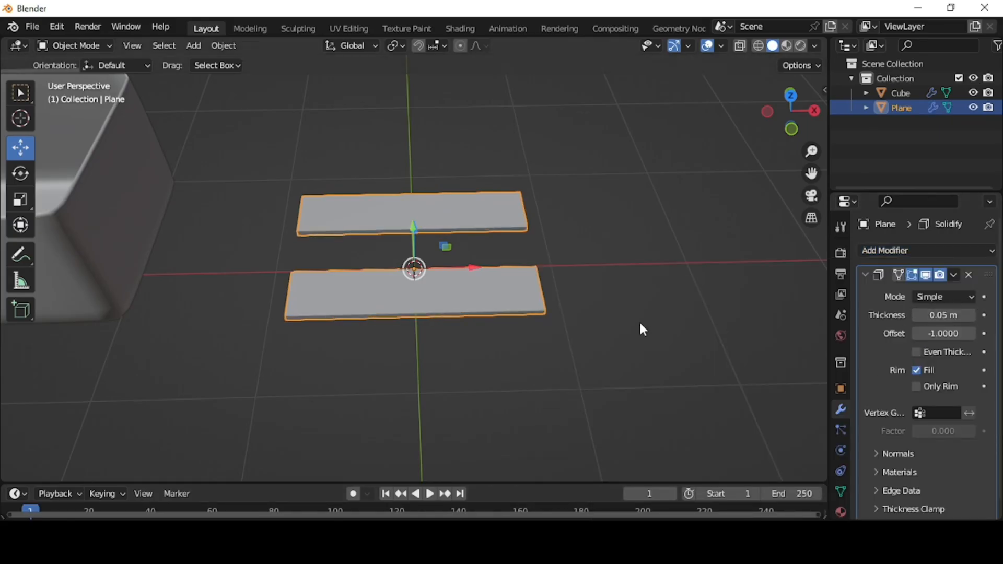
Duplicate the pair of strips in place and rotate the copy perpendicular to the originals in top view.
middle_drag(639, 321, 631, 313)
key(shift+d)
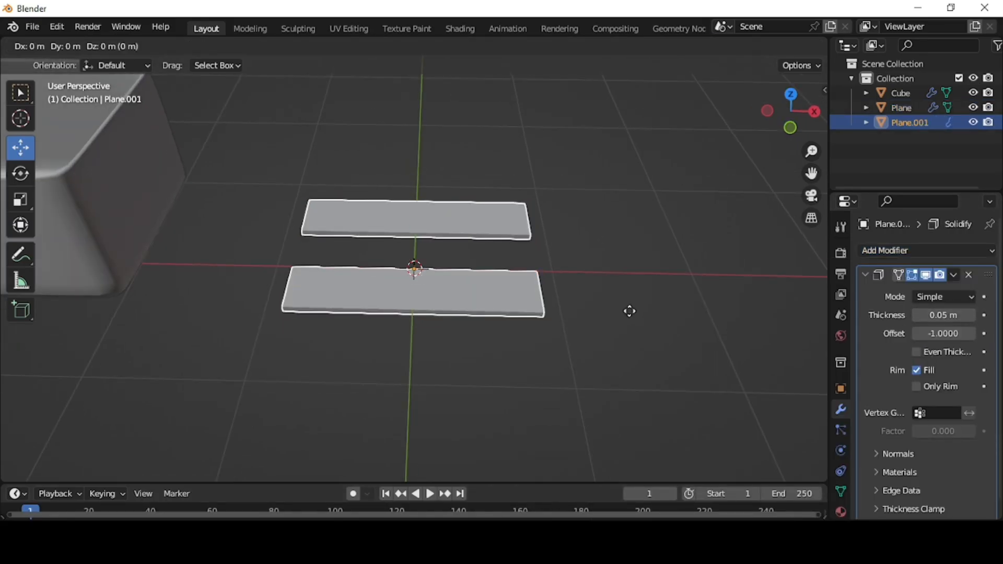
right_click(629, 311)
key(KP_7)
key(r)
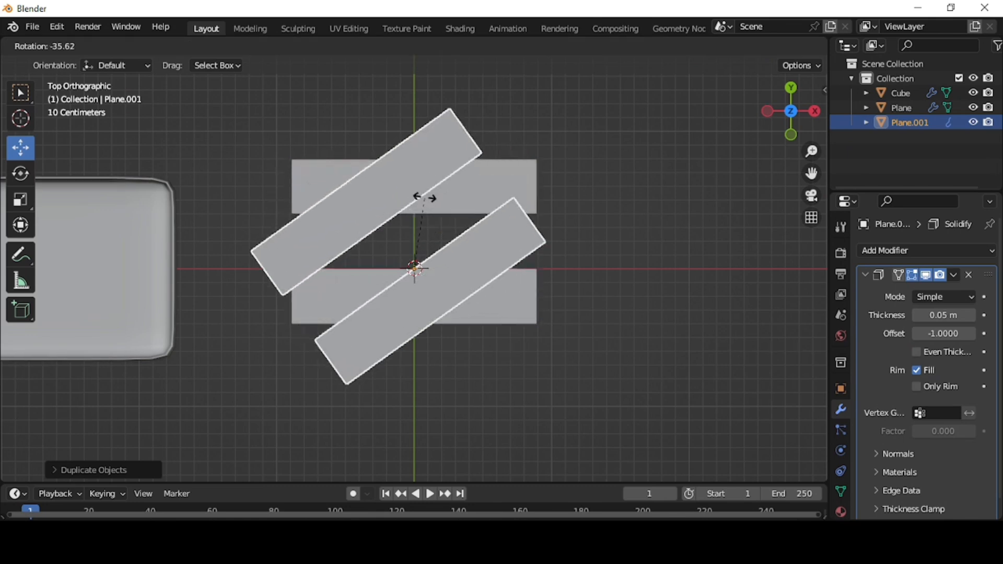
click(366, 220)
Move the rotated strips along X and Y so they cross the original strips centrally.
drag(471, 261, 503, 262)
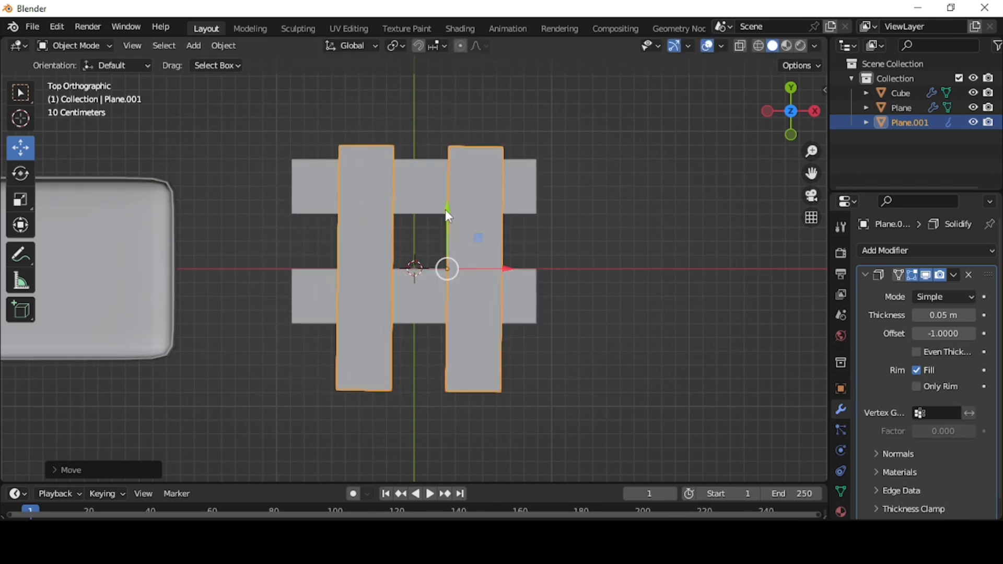
drag(445, 209, 444, 178)
click(568, 237)
Join the two crossing pairs of strips into one object.
middle_drag(568, 236, 417, 268)
drag(300, 179, 553, 372)
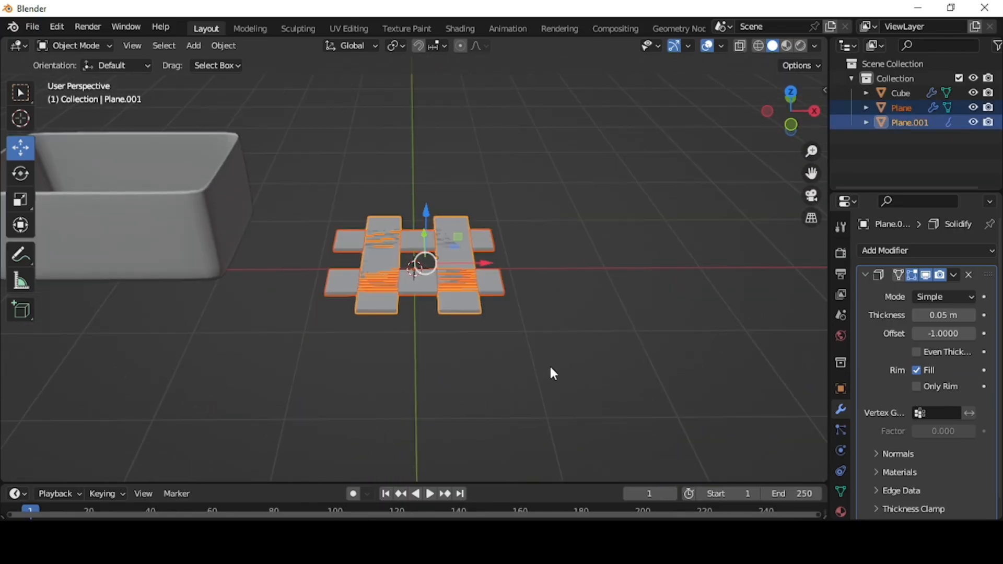
key(ctrl+j)
Scale the joined strips down and set their origin to the geometry.
middle_drag(540, 366, 547, 354)
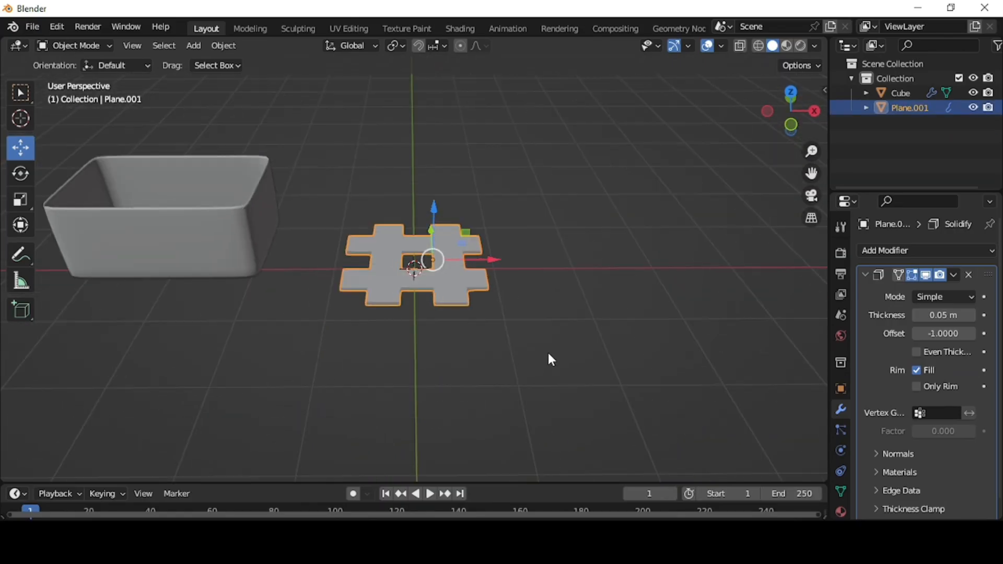
key(s)
click(391, 162)
click(224, 46)
mouse_move(293, 77)
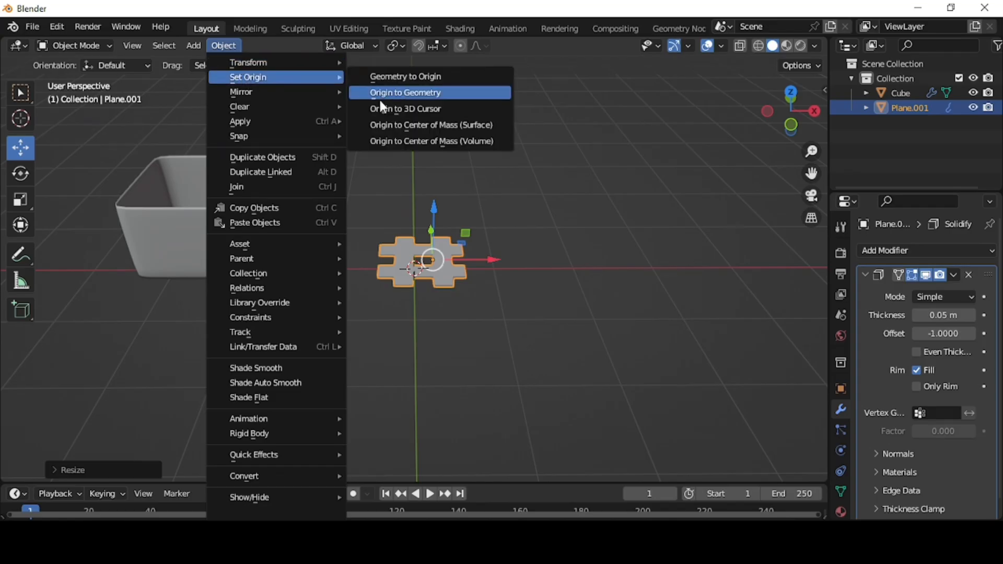
click(423, 93)
click(542, 416)
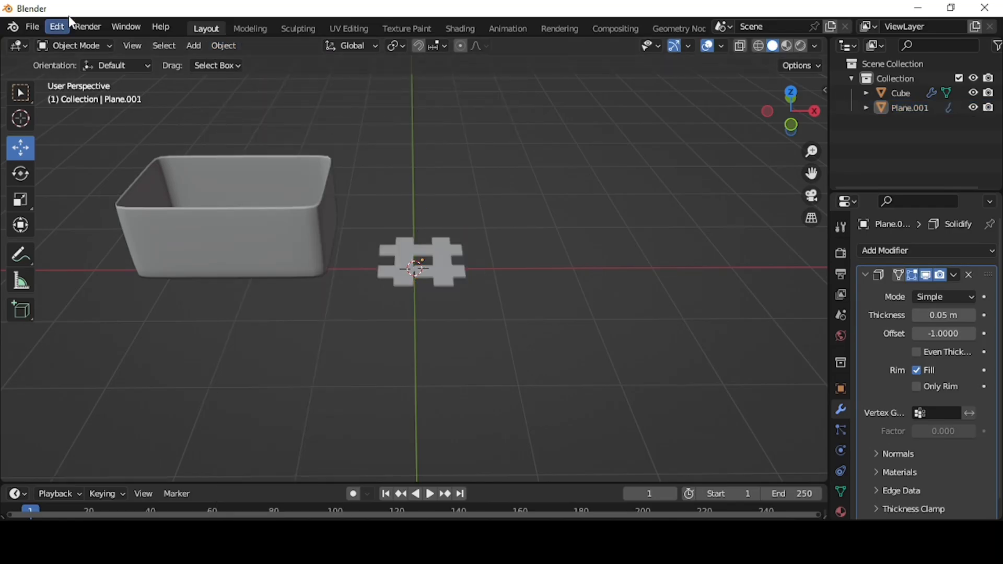
Search the add-on preferences for "TISS", enable Mesh: Tissue and save the preferences.
click(59, 27)
click(94, 236)
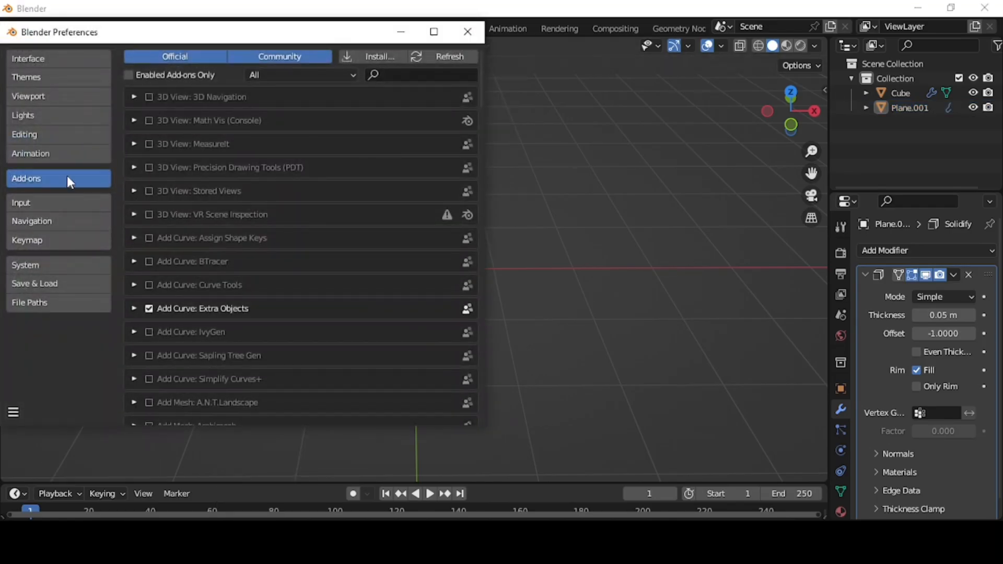
click(371, 72)
text(T)
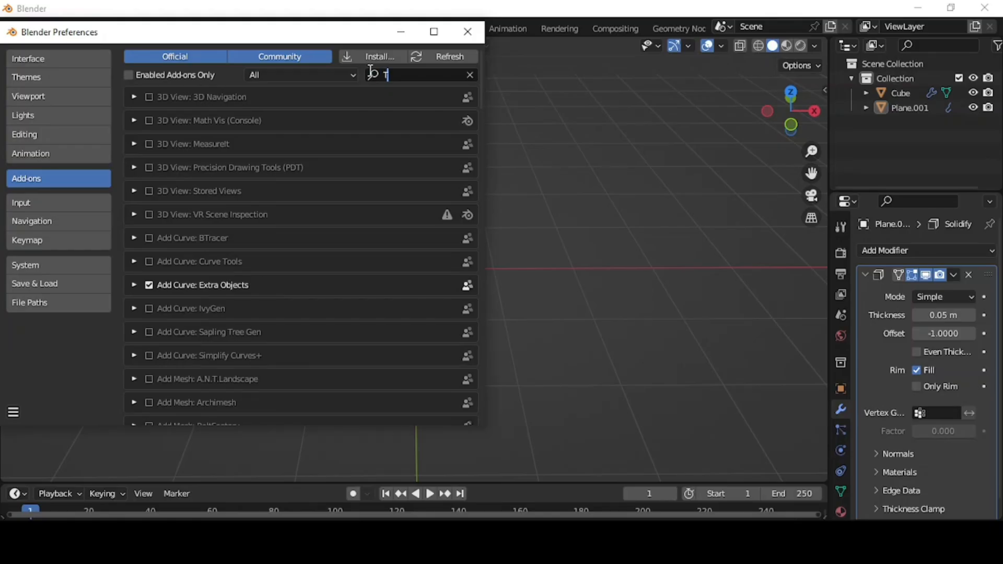
text(ISS)
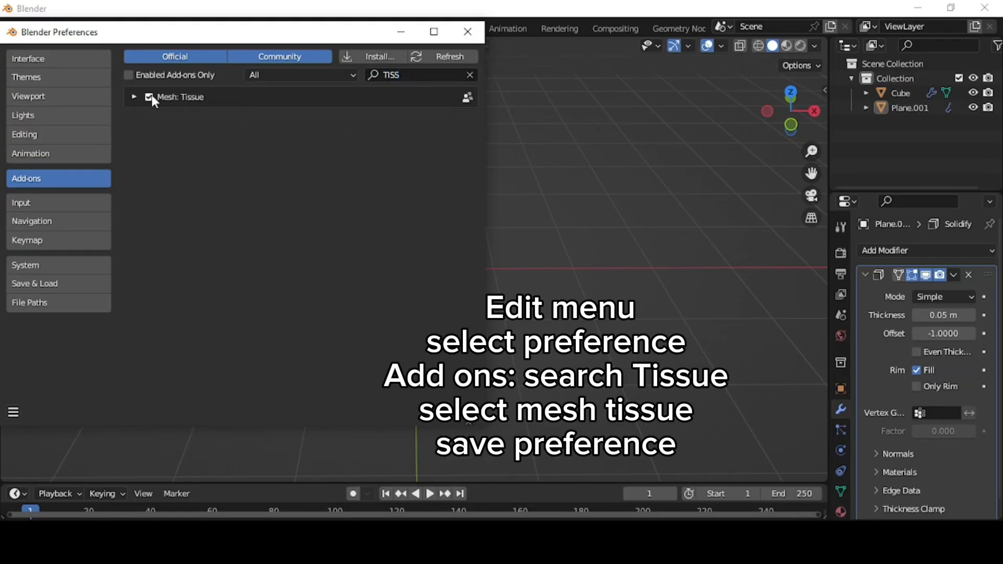
click(12, 412)
click(73, 373)
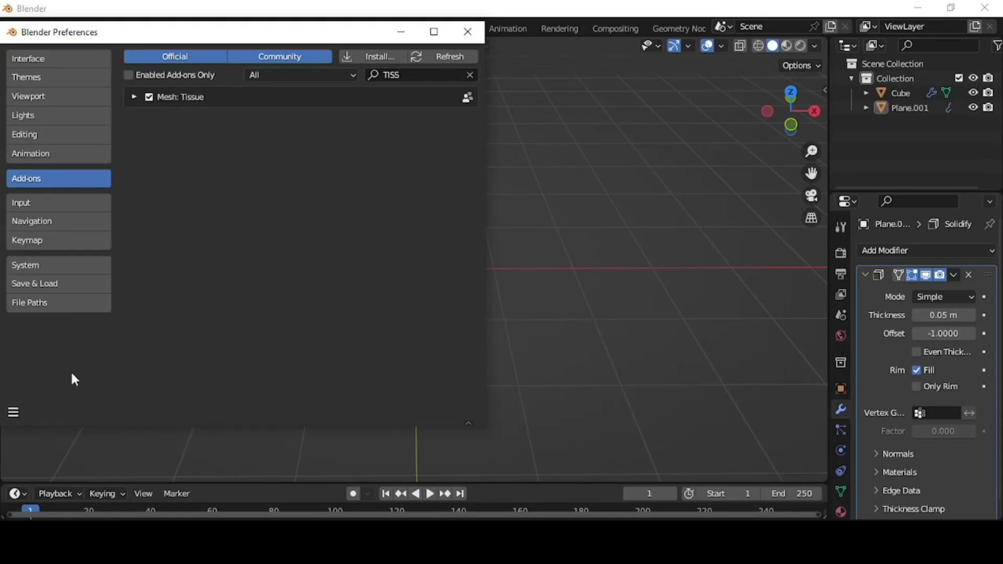
click(473, 36)
Tessellate the box with the crossed-strip piece as the component, using the Tissue tools.
click(441, 255)
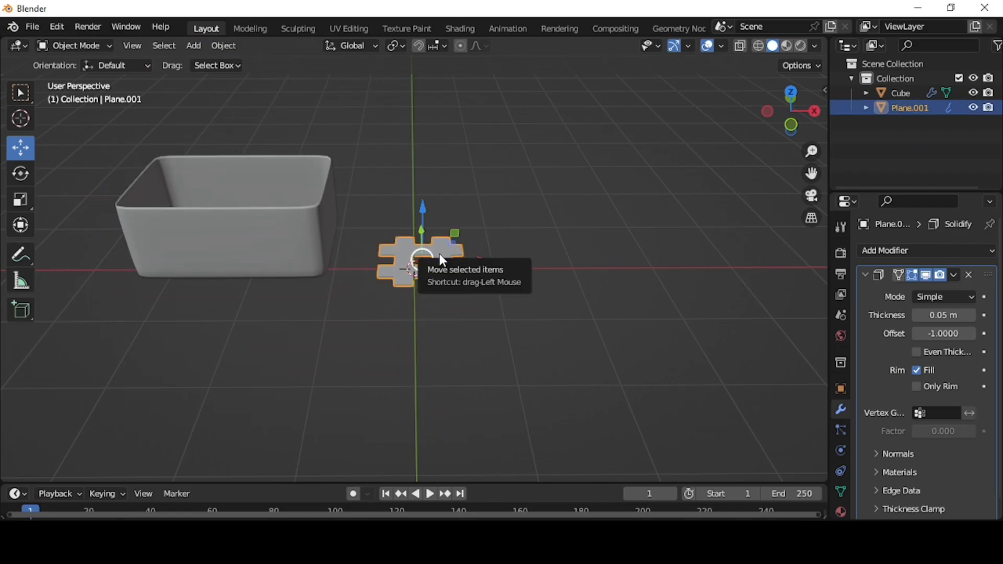
shift+click(299, 237)
key(n)
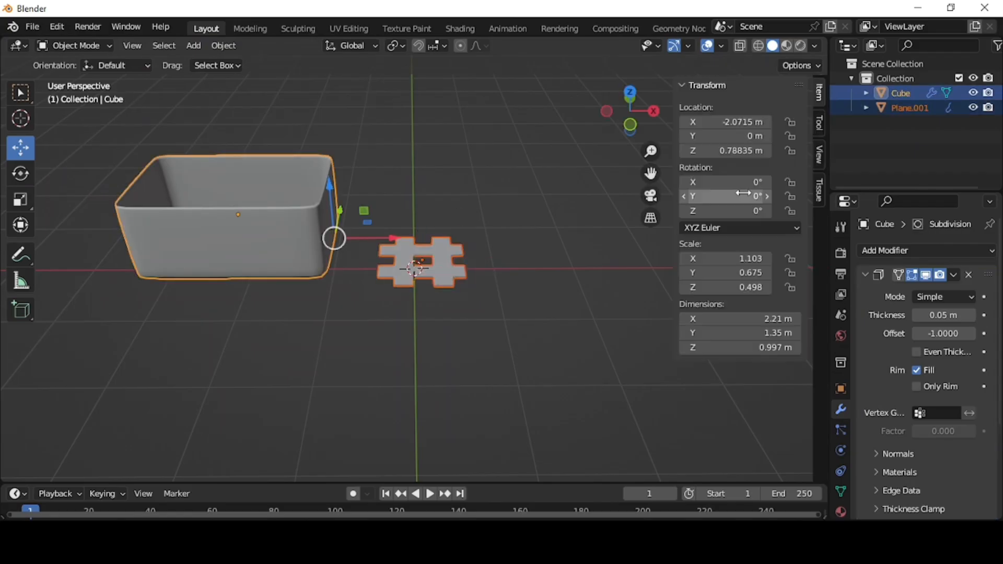
click(820, 192)
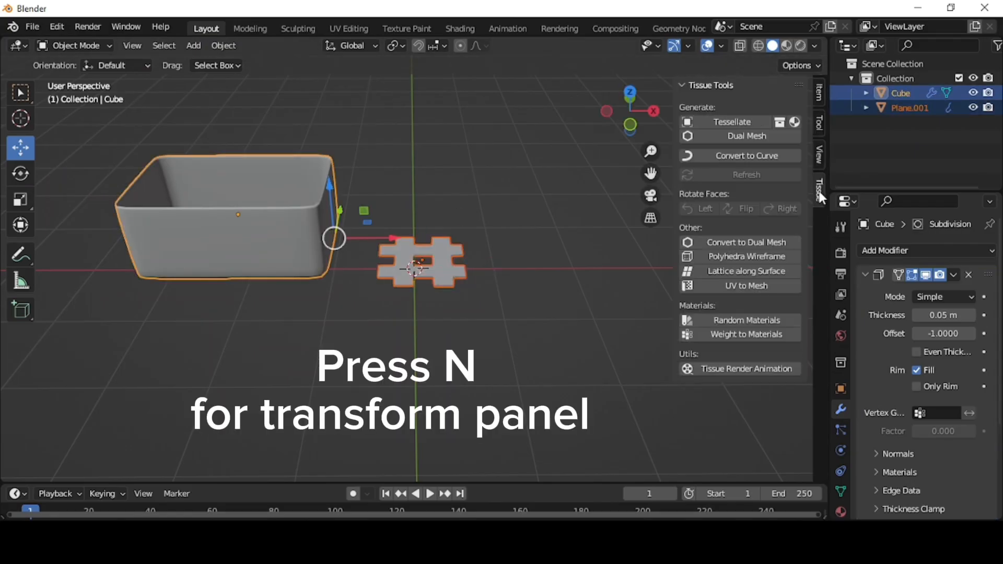
click(753, 124)
click(750, 313)
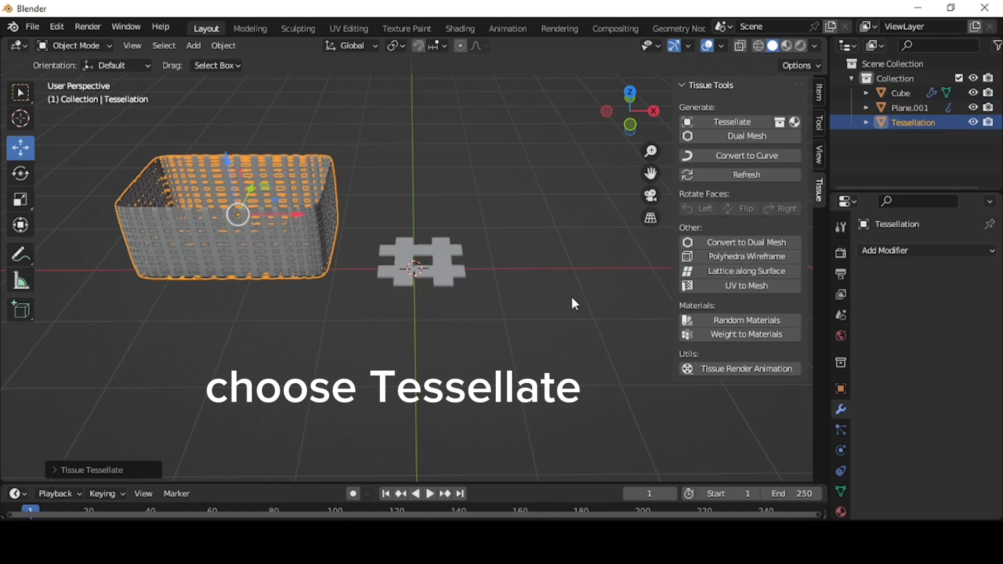
key(n)
middle_drag(405, 202, 424, 211)
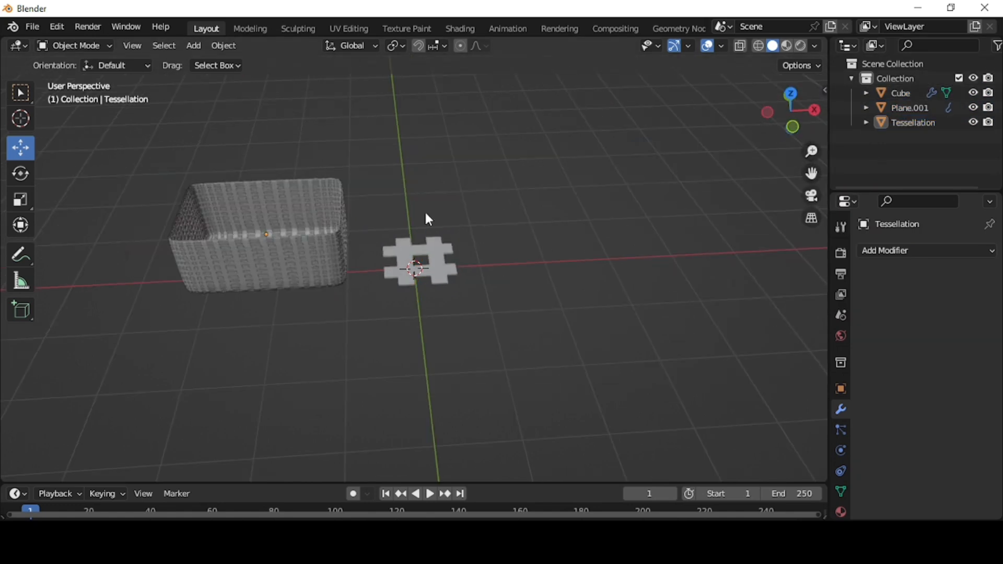
Move the tessellated basket off the original box, then delete the box and the crossed-strip component.
click(318, 238)
drag(330, 232, 468, 233)
click(290, 240)
key(Delete)
click(436, 255)
key(Delete)
Set the tessellated basket's Tissue Tessellate fill mode to Fan.
click(516, 233)
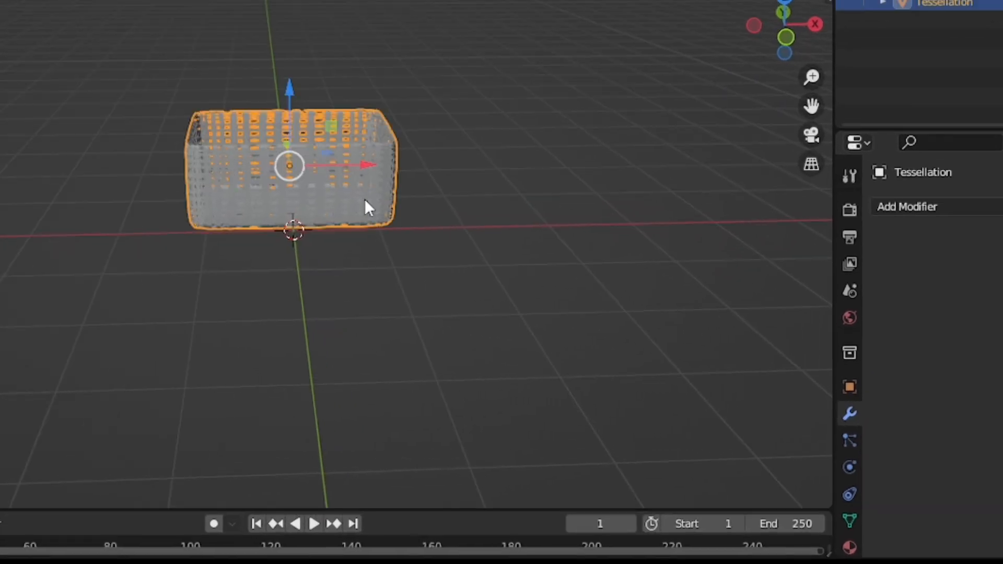
click(841, 492)
scroll(935, 418, down, 8)
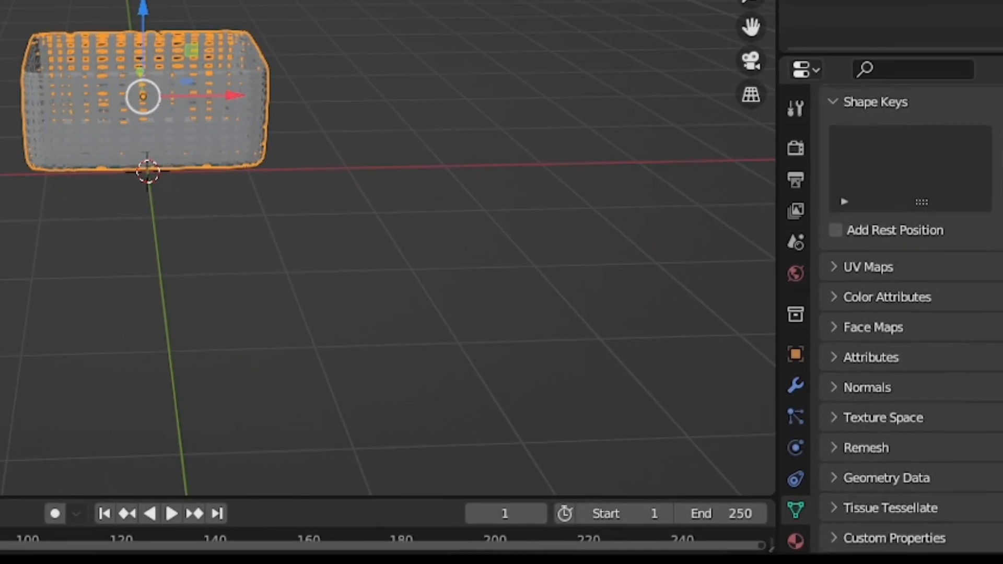
click(948, 526)
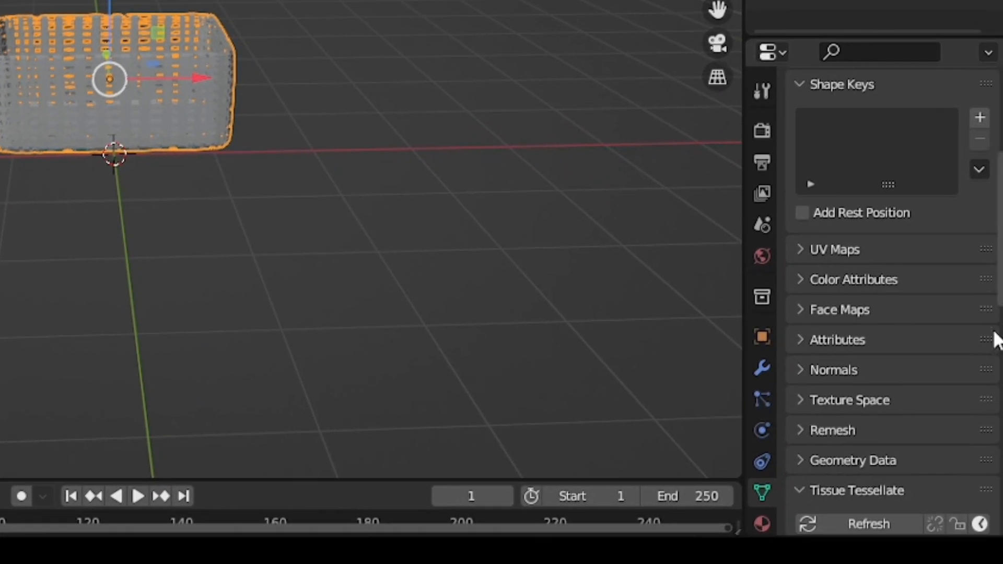
scroll(982, 339, down, 10)
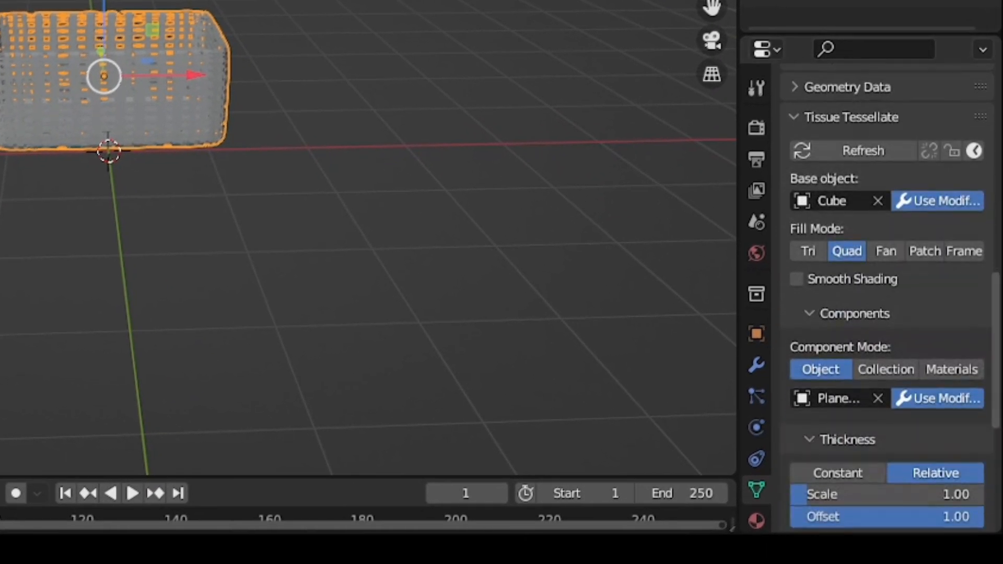
click(884, 253)
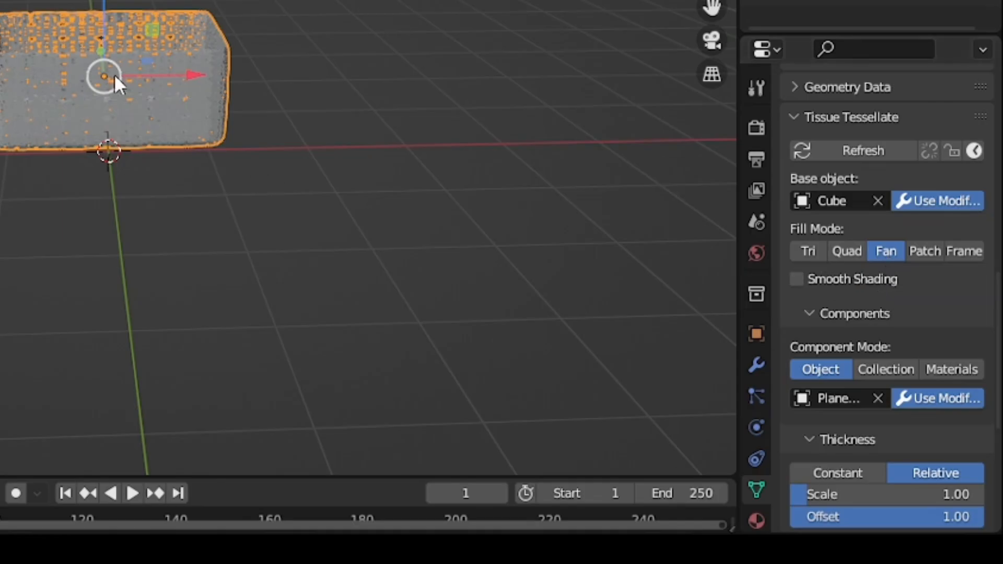
scroll(106, 30, up, 5)
scroll(413, 193, down, 8)
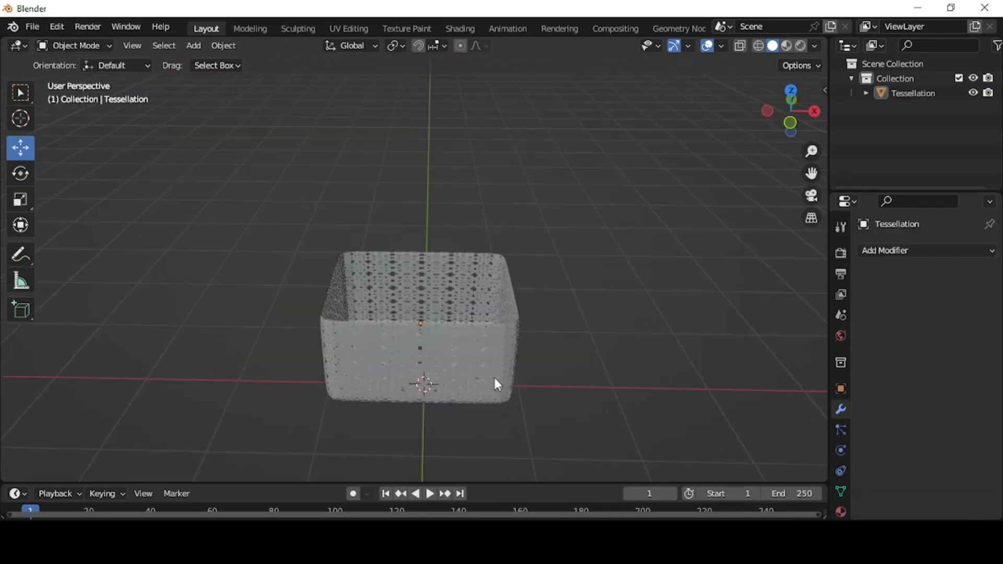
Apply all transforms to the tessellated basket.
click(463, 351)
key(ctrl+a)
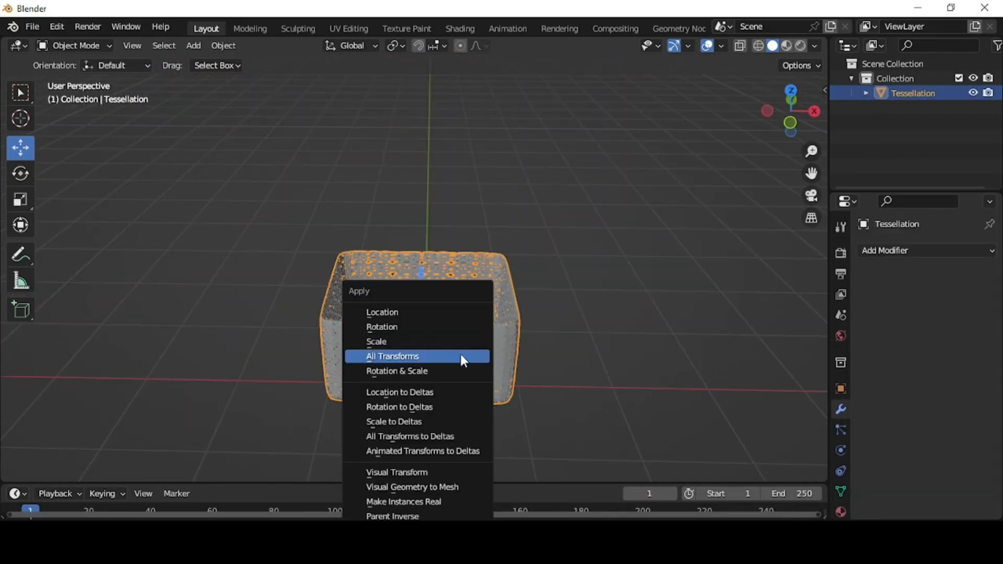
click(461, 356)
scroll(517, 366, up, 3)
scroll(517, 368, down, 1)
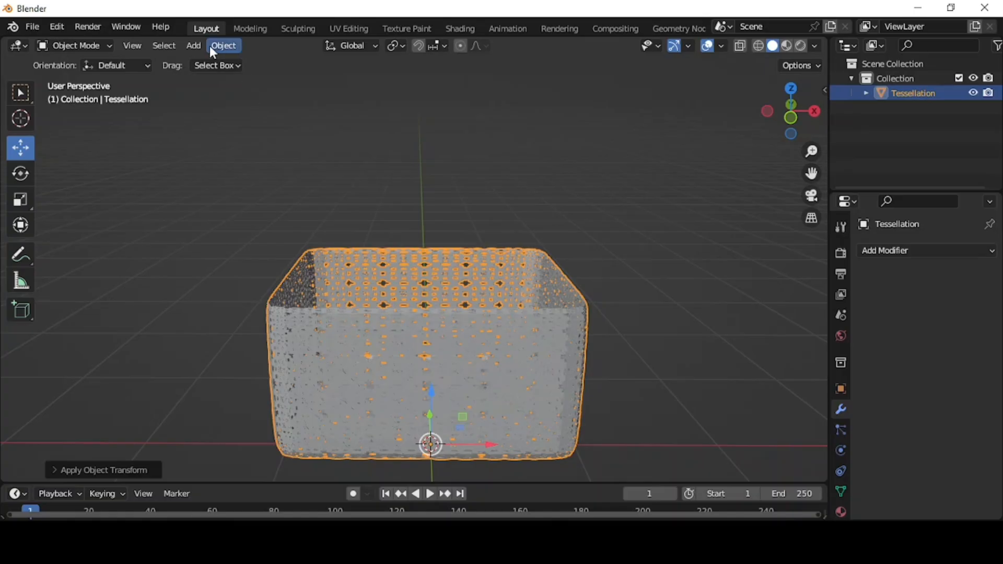
Add a cube, raise it inside the basket and flatten it along Z into a thin slab.
click(193, 45)
mouse_move(215, 61)
click(339, 77)
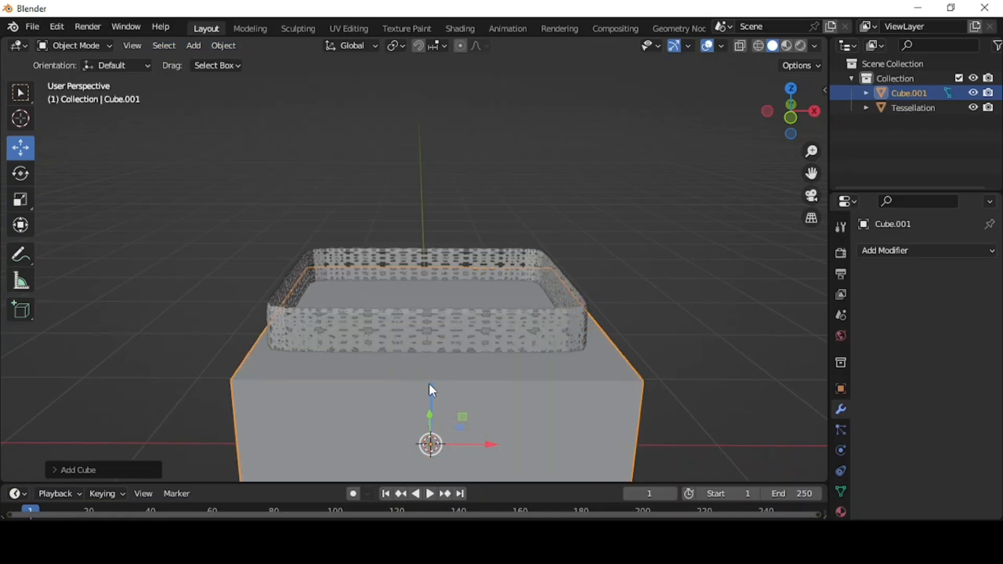
drag(430, 386, 432, 249)
key(s)
key(z)
click(428, 351)
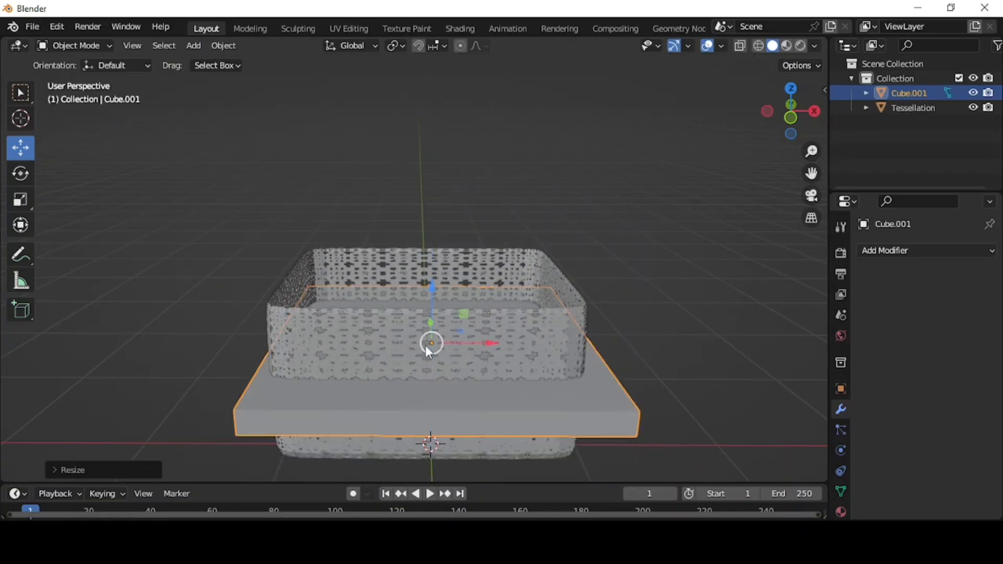
Raise the slab to the basket's upper edge and scale it down to about 0.84.
key(g)
key(z)
click(425, 217)
key(s)
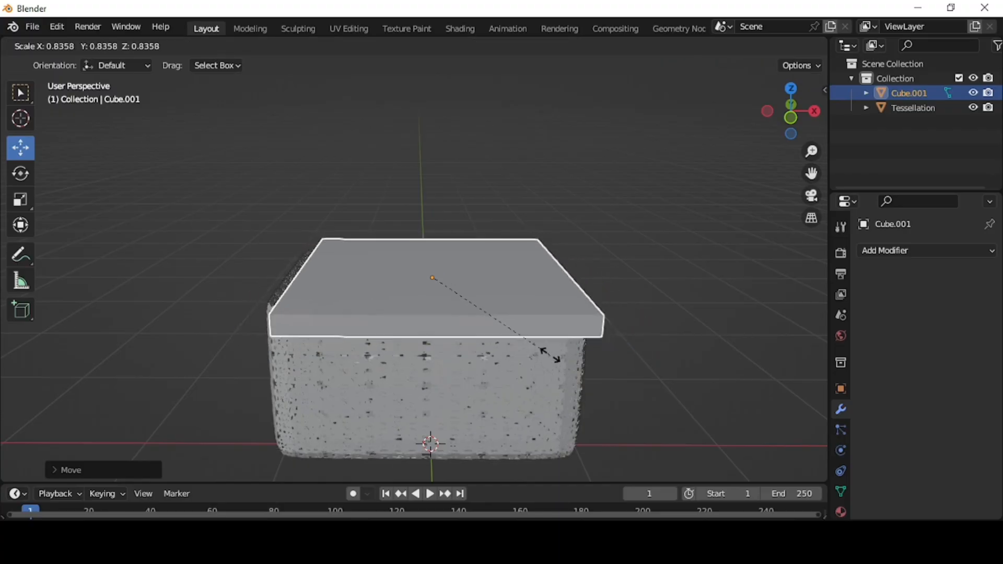
click(550, 355)
key(ctrl+a)
click(439, 266)
Center the slab over the basket and adjust its width along X to overhang the rim slightly.
drag(490, 279, 479, 279)
key(s)
key(x)
click(500, 284)
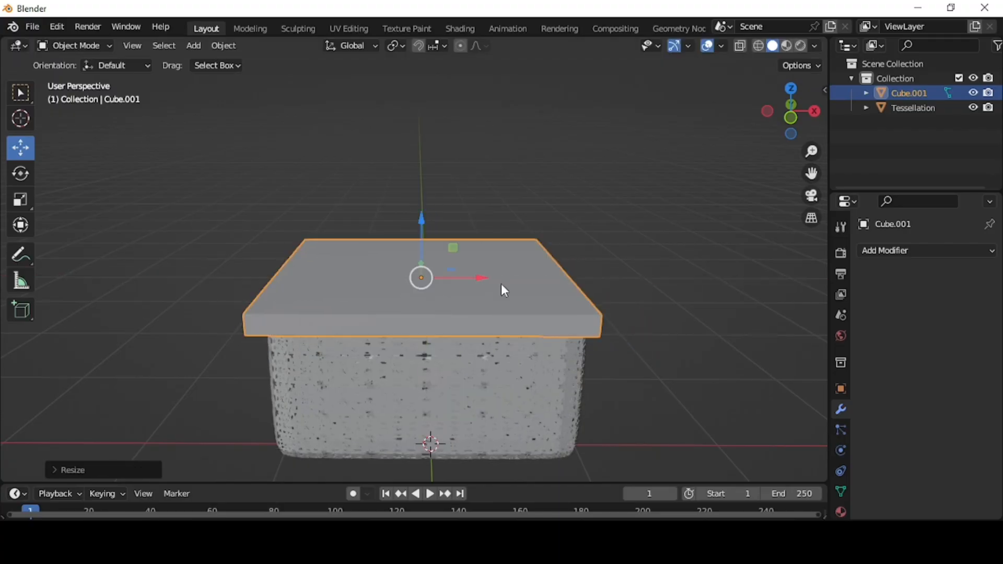
middle_drag(500, 284, 499, 311)
drag(480, 288, 485, 289)
Delete the slab's top and bottom faces to leave an open rectangular rim around the basket.
click(83, 46)
click(92, 82)
click(449, 299)
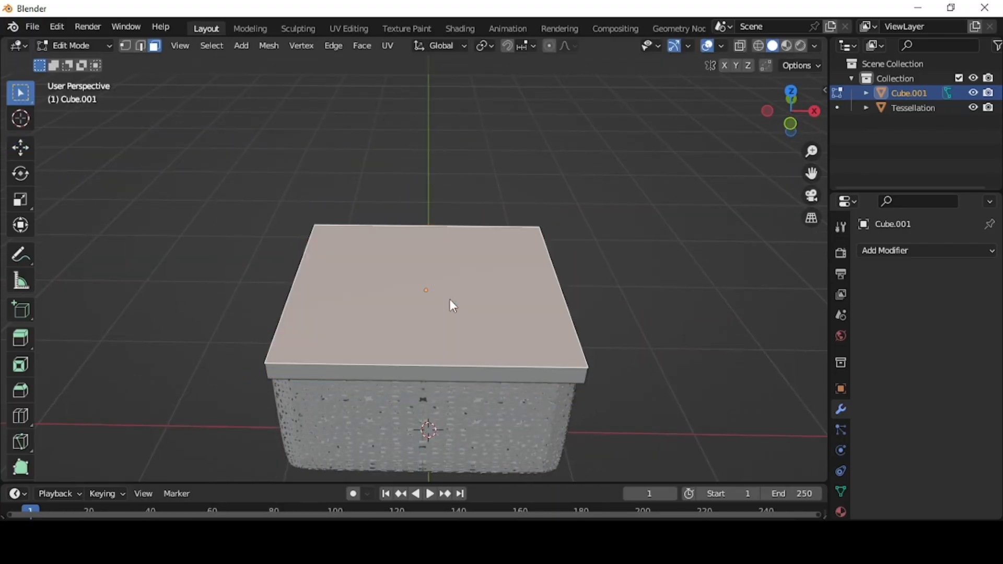
key(x)
click(450, 300)
middle_drag(636, 312, 589, 297)
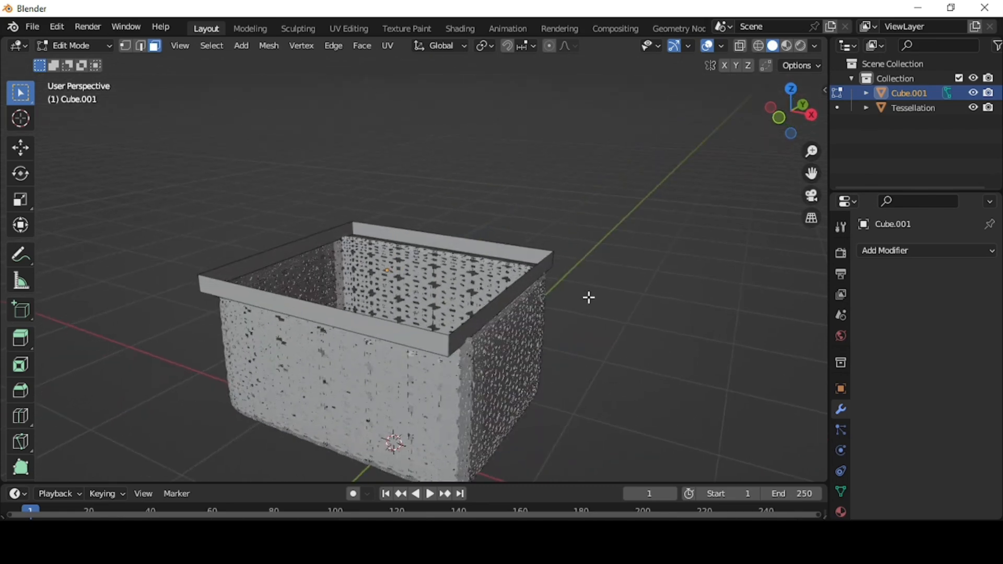
key(Tab)
middle_drag(555, 329, 617, 318)
click(617, 319)
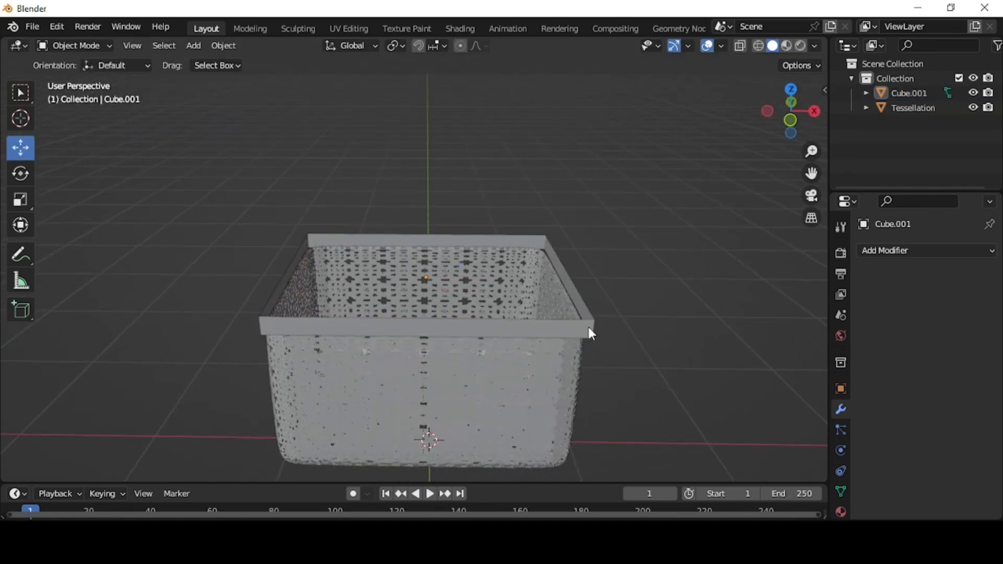
Add a Solidify modifier with a thickness of 0.05 m to the rim.
click(589, 327)
click(888, 251)
click(702, 502)
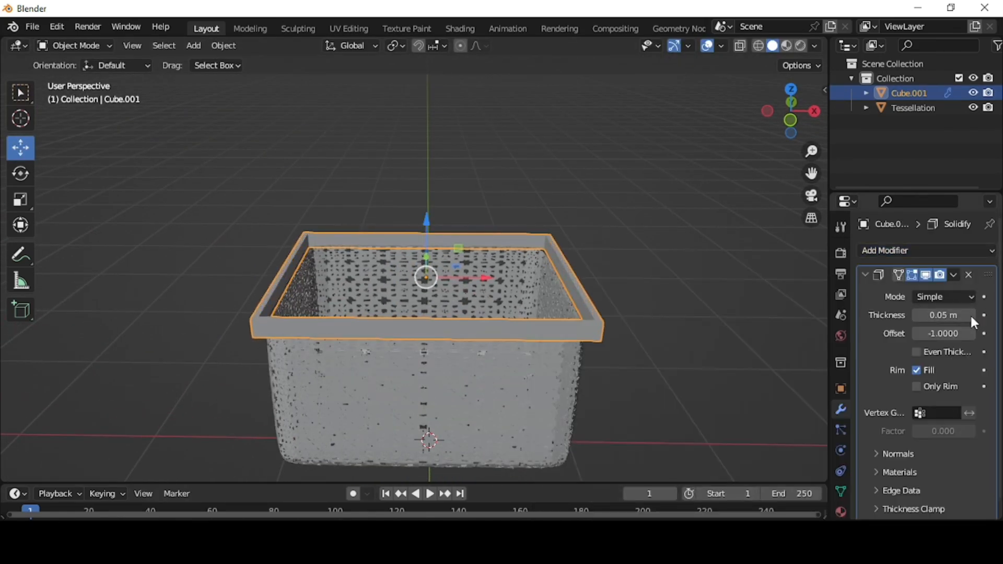
scroll(929, 366, down, 1)
Add a Subdivision Surface modifier to the rim with viewport level 2 and render level 3.
click(888, 235)
click(723, 450)
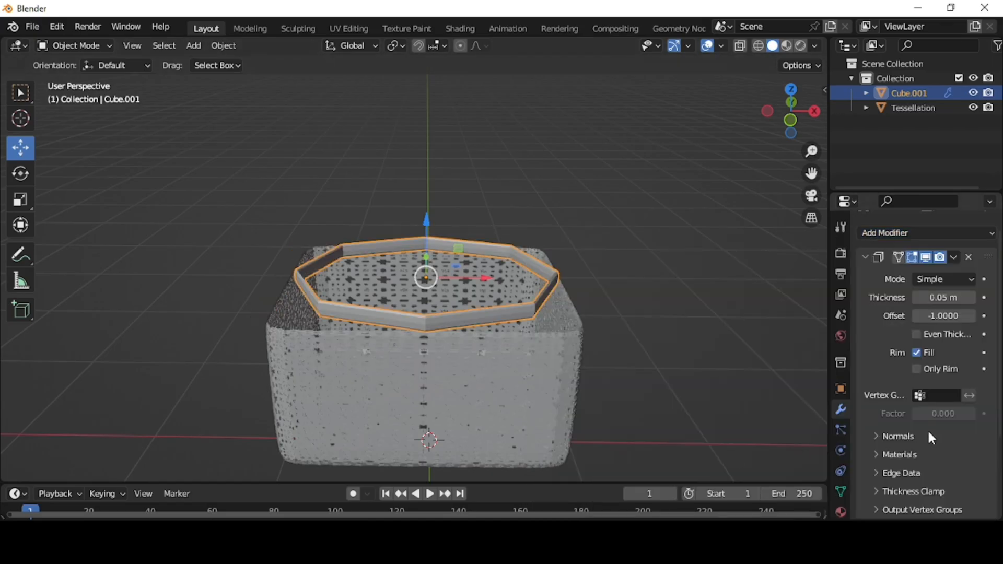
scroll(940, 444, down, 4)
click(972, 454)
click(972, 468)
Bevel the rim's four vertical corner edges so it follows the basket's rounded rectangle.
click(82, 45)
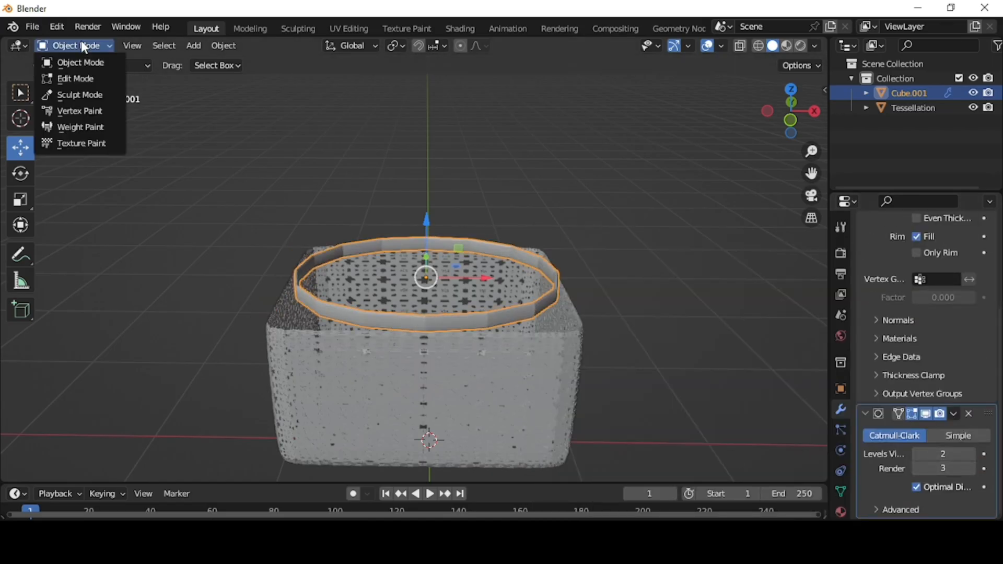
click(75, 78)
click(546, 244)
key(i)
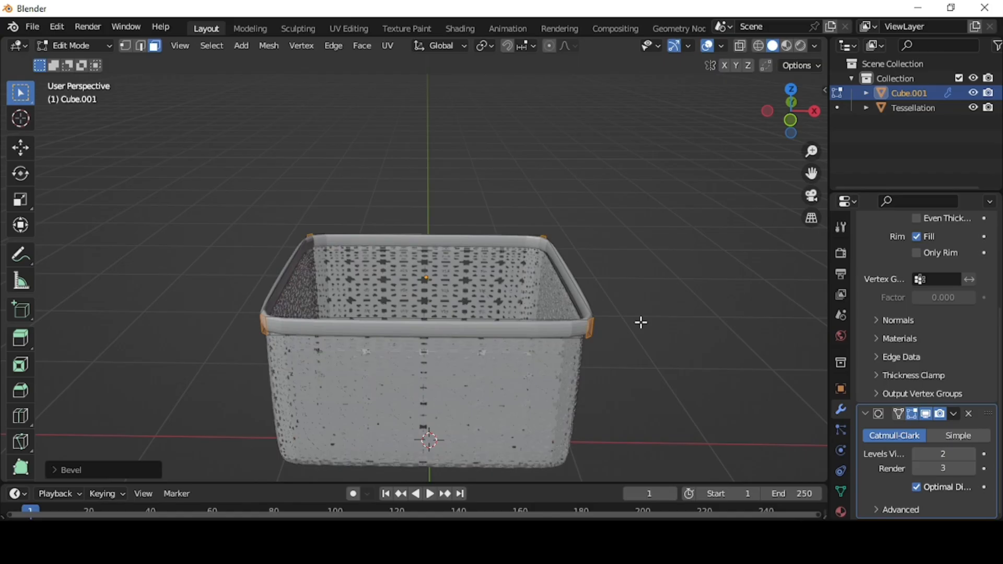
Return to Object Mode and shade the rim smooth.
click(74, 46)
click(78, 61)
right_click(434, 261)
click(441, 263)
scroll(623, 240, up, 3)
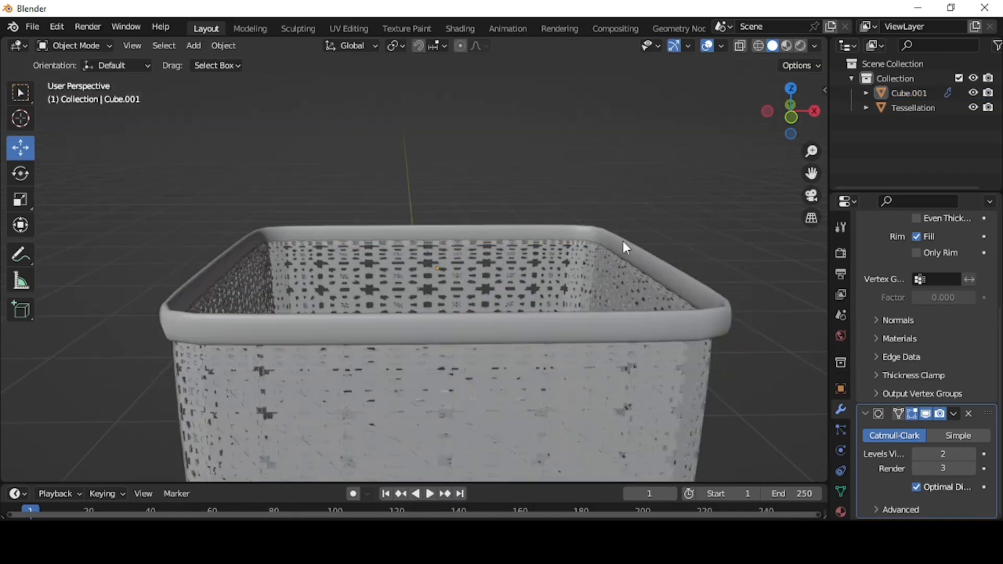
Duplicate the rim and place the copy directly below the original.
key(KP_3)
click(385, 242)
key(shift+d)
right_click(337, 231)
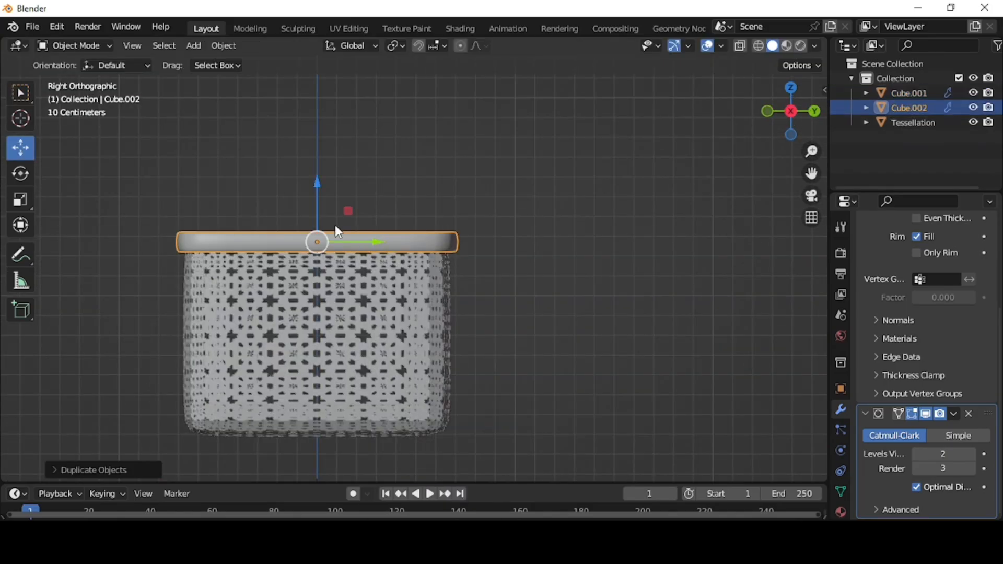
key(g)
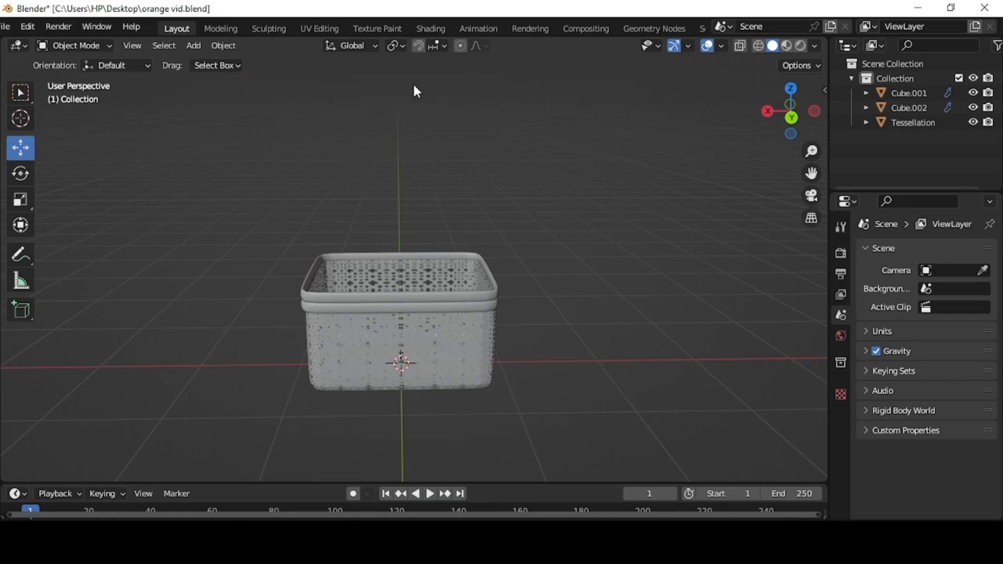
Add a plane, raise it above the basket and narrow it along Y.
click(194, 46)
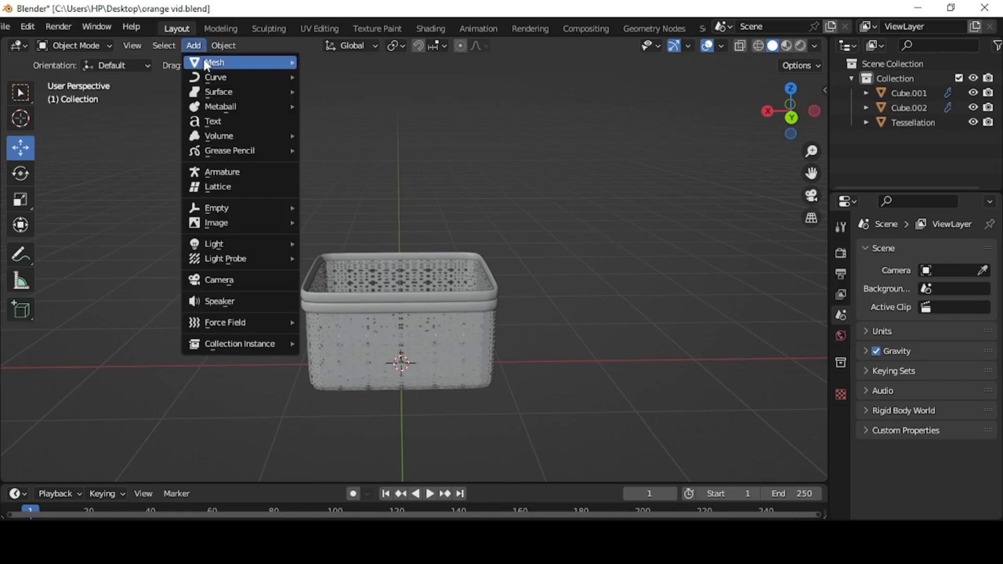
mouse_move(209, 60)
click(337, 67)
drag(404, 311, 401, 230)
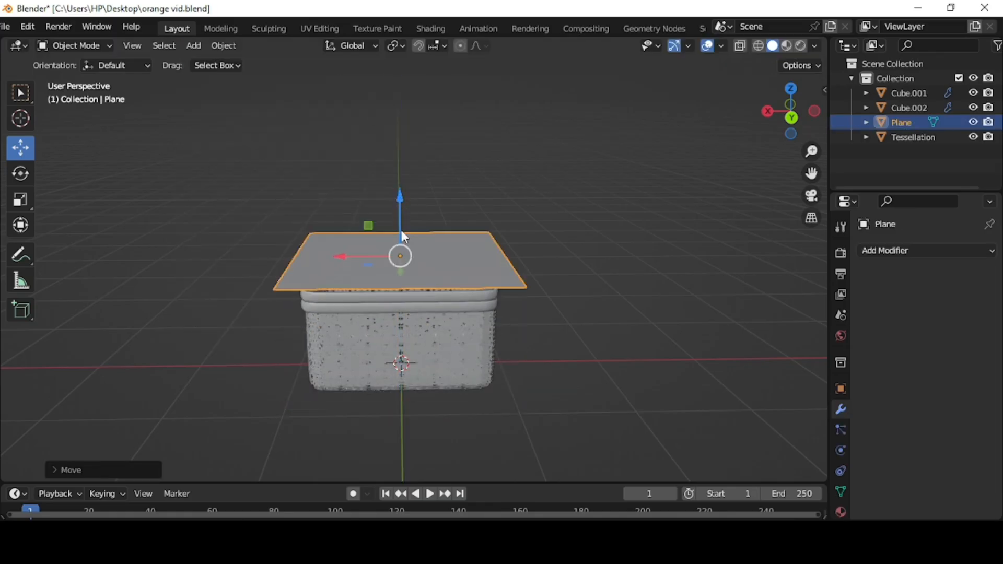
key(s)
key(y)
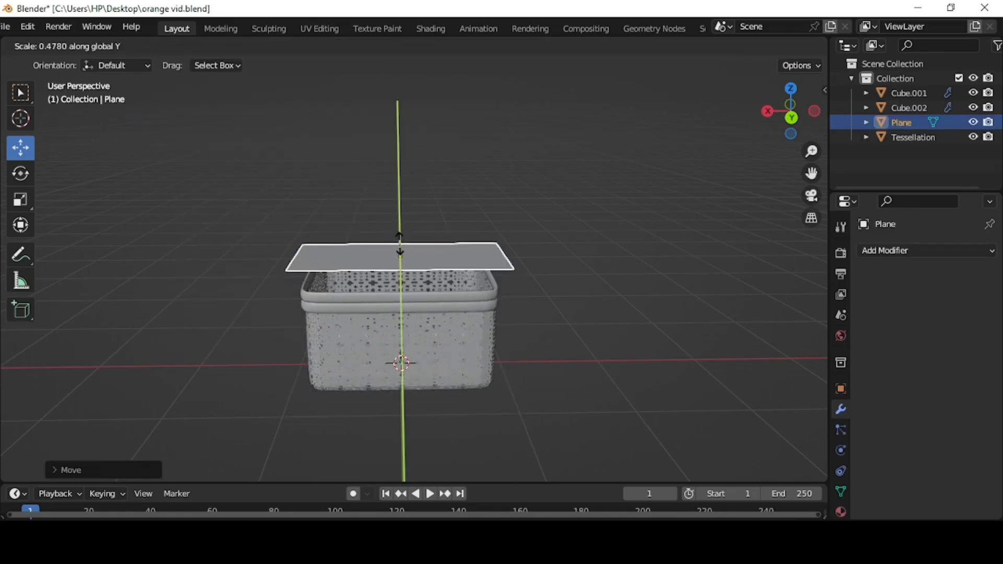
click(409, 232)
Scale the plane overall and along X to match the basket's width, then raise it higher.
scroll(409, 232, up, 4)
key(s)
click(642, 301)
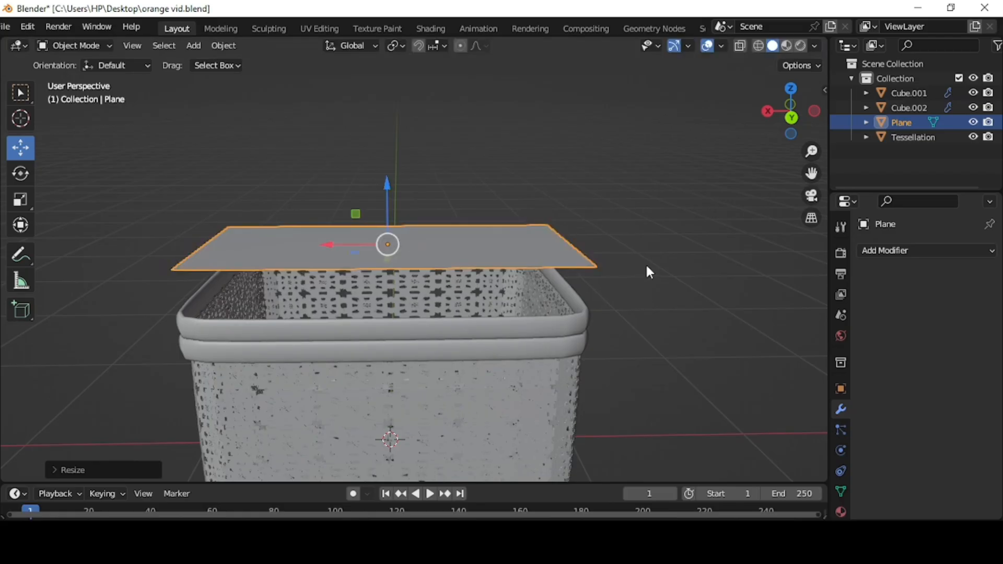
key(s)
key(x)
click(623, 266)
drag(387, 183, 391, 133)
Subdivide the handle plane with 2 cuts.
click(60, 45)
click(68, 73)
key(2)
right_click(365, 205)
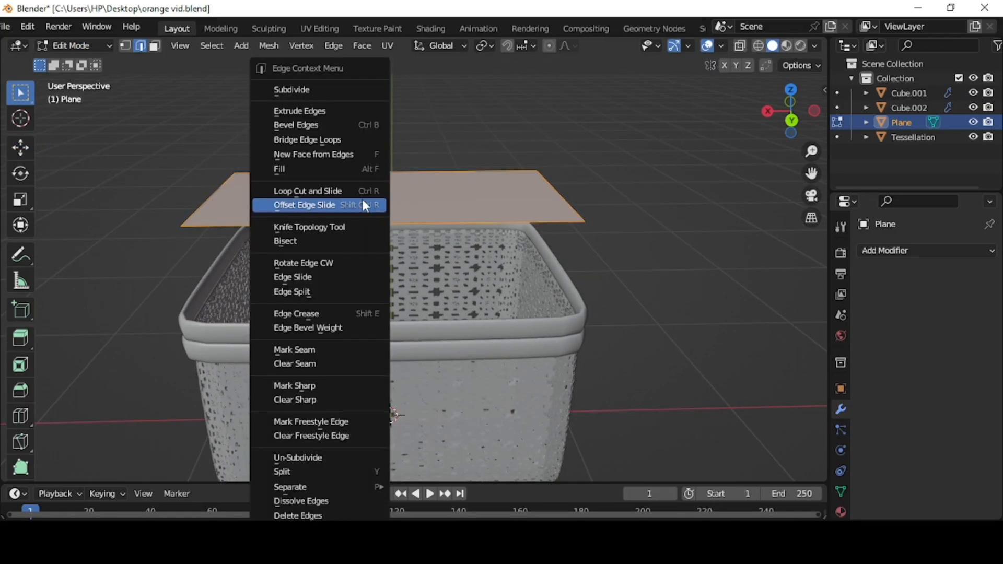
click(340, 90)
click(85, 464)
click(192, 370)
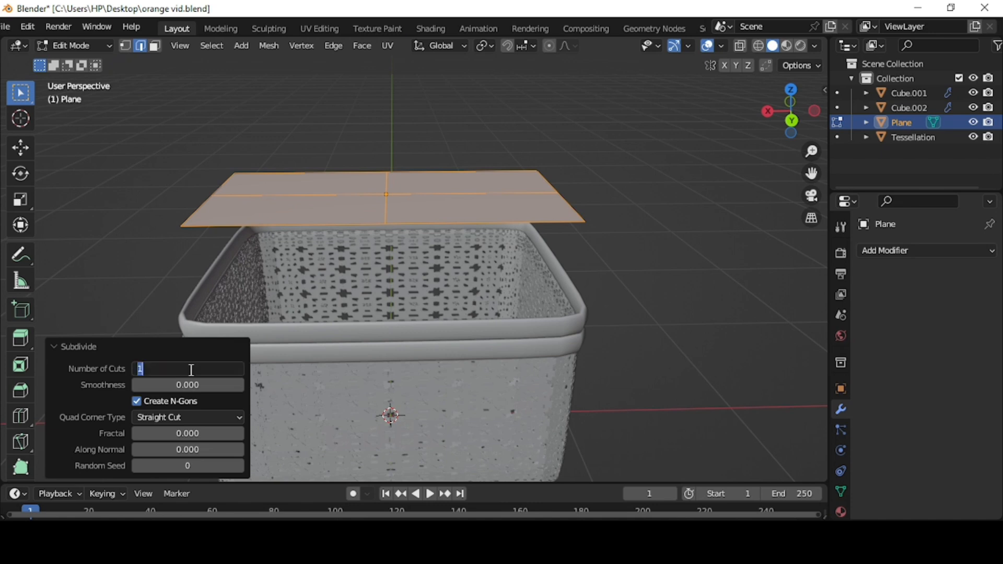
middle_drag(613, 280, 619, 271)
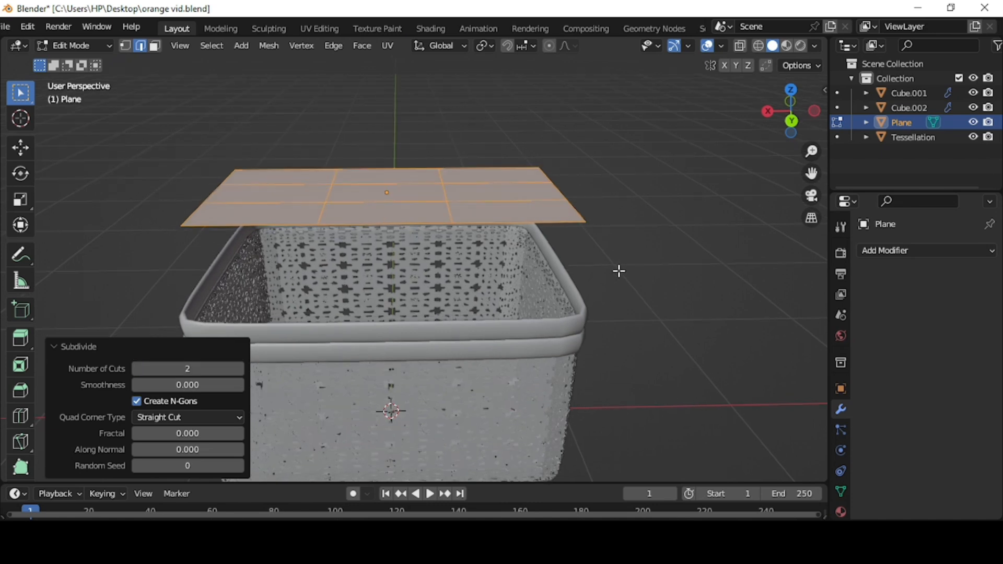
Extrude the plane's two short end edges down along Z to the basket rim as handle sides.
click(125, 117)
drag(152, 124, 235, 241)
mouse_move(593, 221)
middle_down()
mouse_move(605, 244)
mouse_move(605, 228)
middle_up()
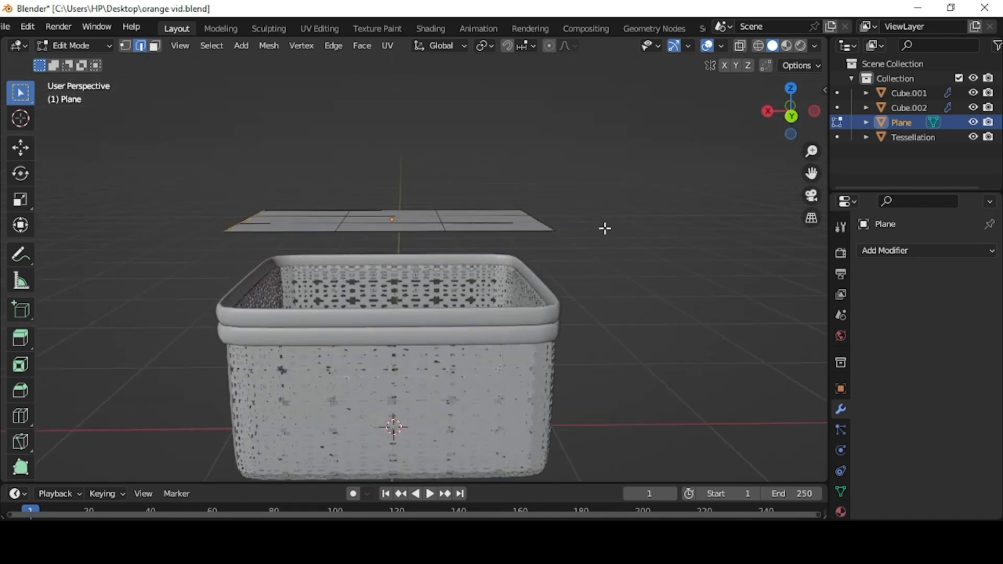
key(e)
right_click(470, 250)
middle_drag(478, 288, 472, 288)
key(e)
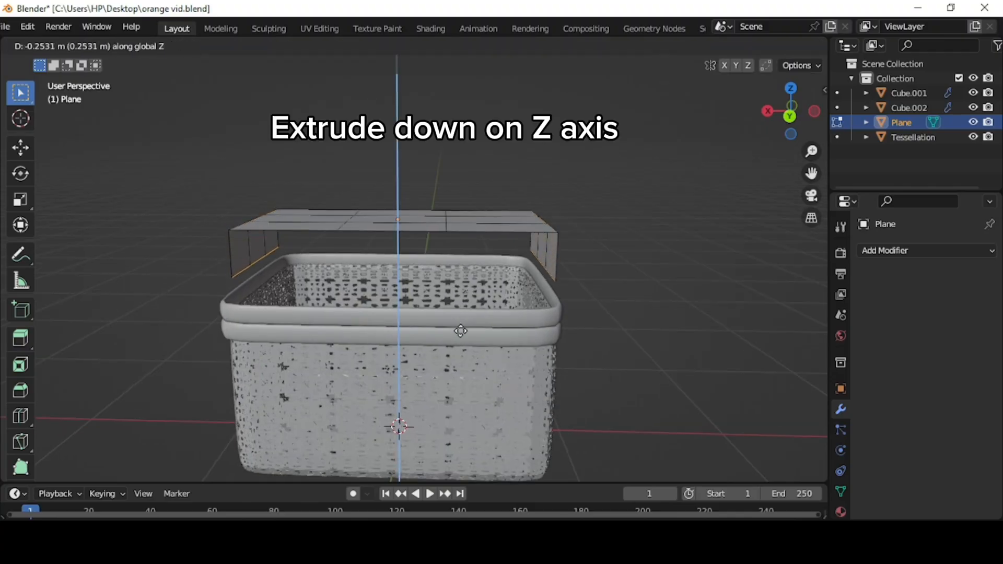
click(459, 348)
middle_drag(652, 334, 641, 342)
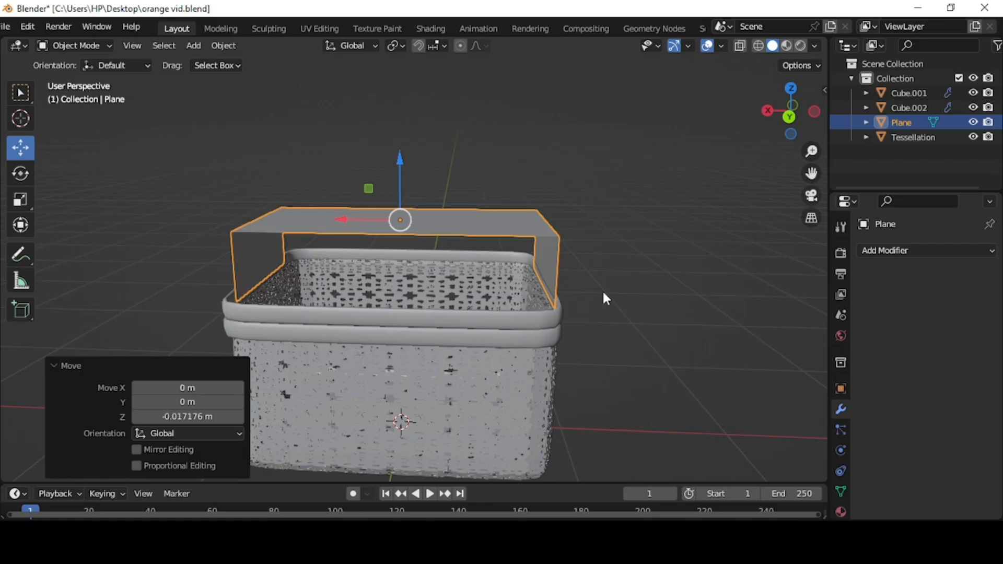
click(604, 293)
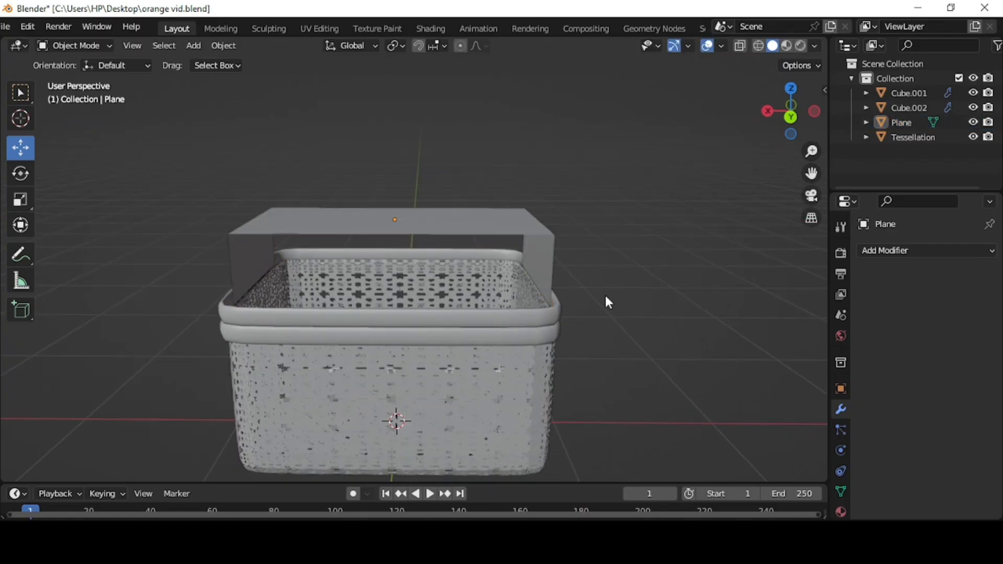
Select the handle's top faces and raise them along Z to make the handle taller.
key(Tab)
key(alt+z)
drag(214, 157, 558, 224)
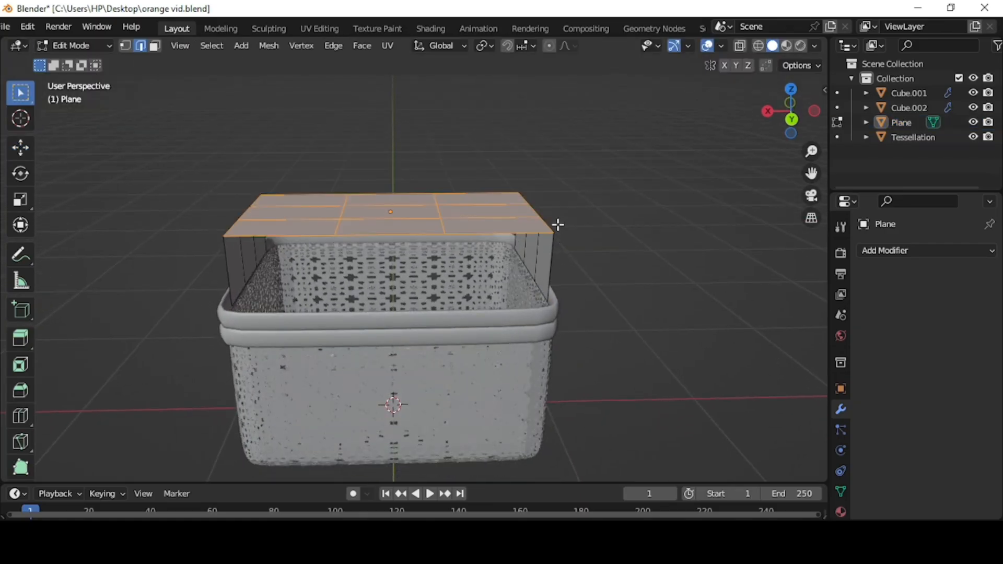
key(alt+z)
scroll(522, 215, down, 2)
key(g)
key(z)
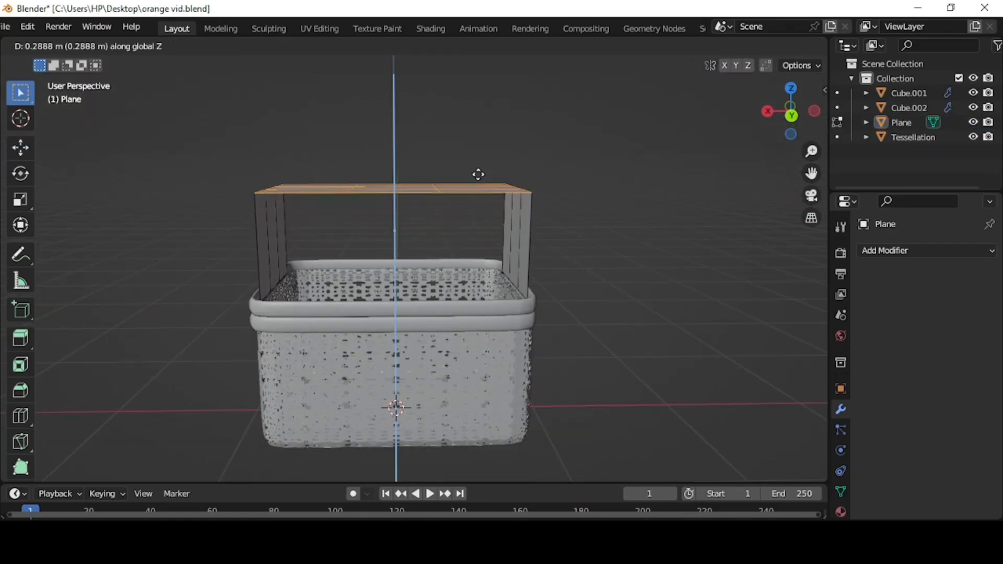
click(477, 151)
middle_drag(589, 264, 523, 251)
key(Tab)
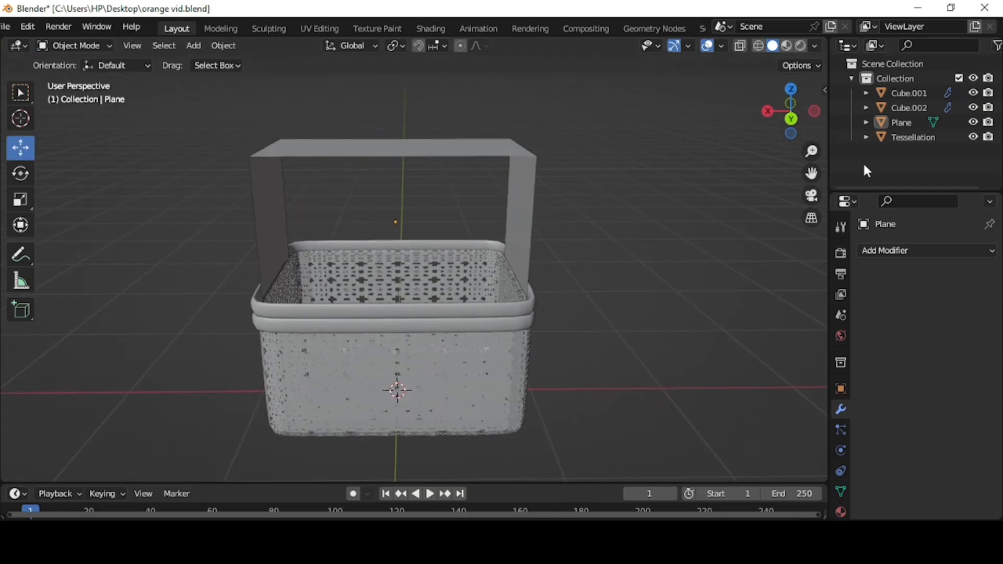
Add a Solidify modifier with a thickness of 0.05 m to the handle.
click(891, 252)
click(726, 460)
click(973, 315)
click(973, 315)
click(973, 315)
click(973, 315)
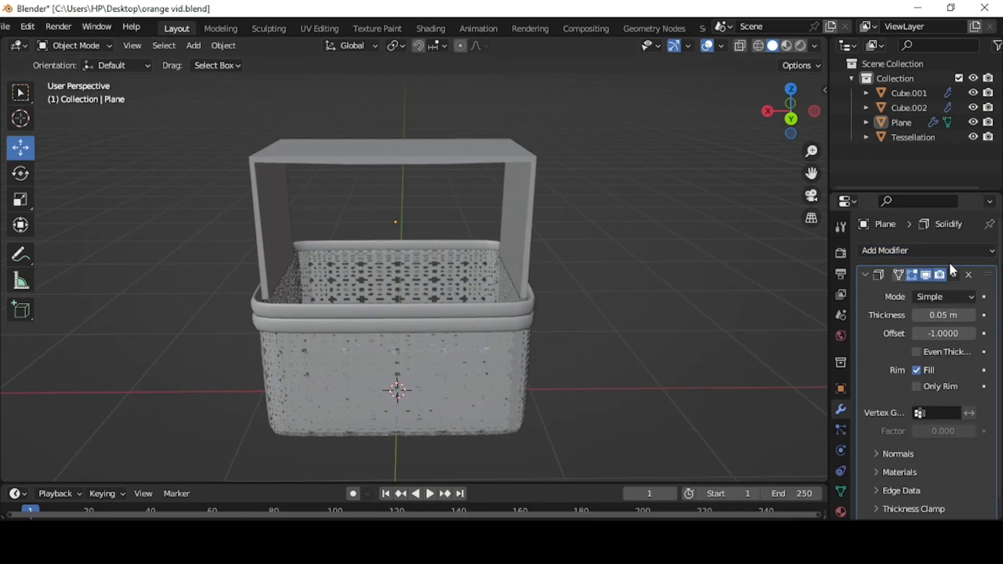
Add a Subdivision Surface modifier to the handle with viewport level 2 and render level 3.
click(949, 256)
click(731, 502)
scroll(940, 418, down, 5)
click(974, 453)
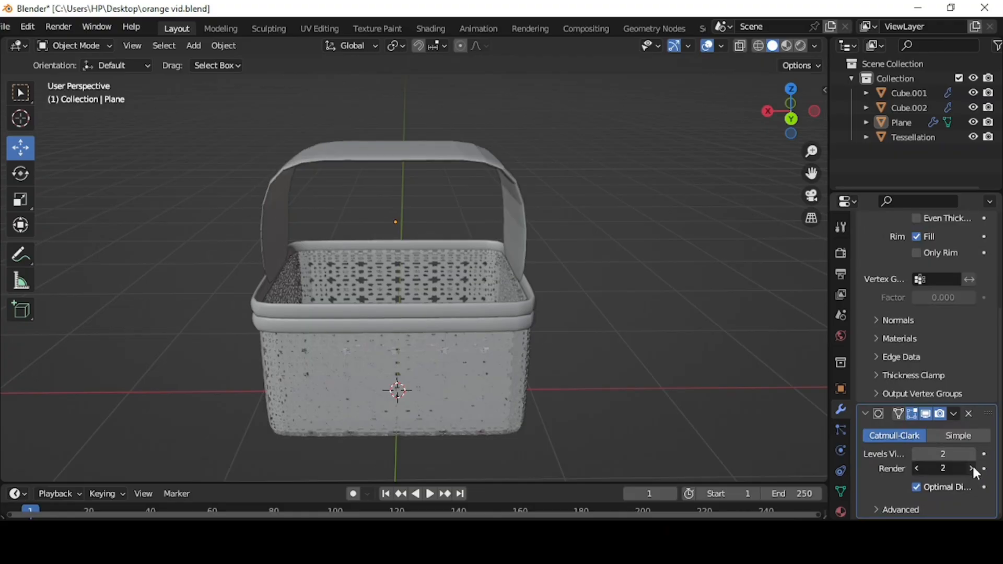
click(973, 469)
Add an edge loop close to each end of the handle's top to tighten both upper corners.
click(94, 45)
click(91, 78)
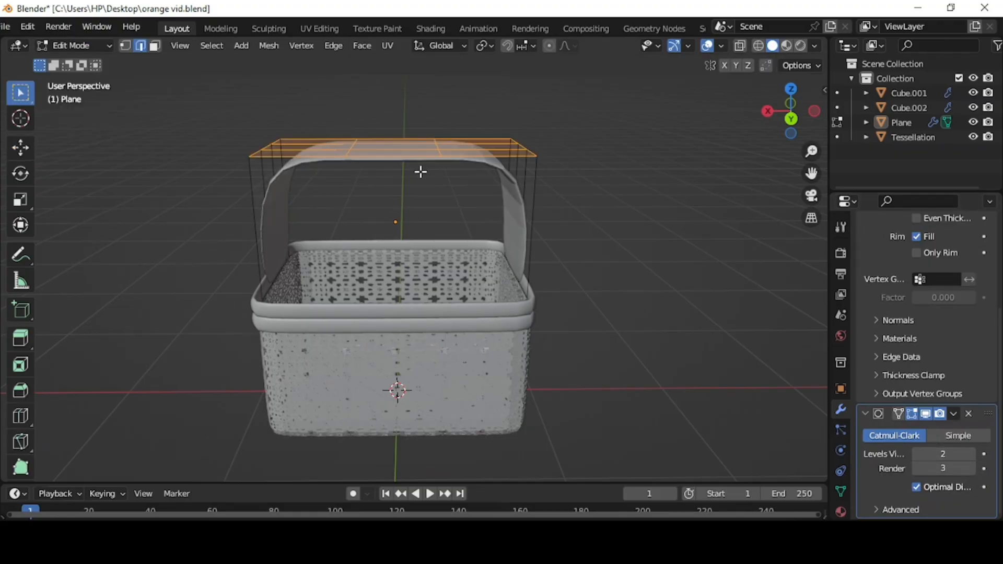
key(a)
middle_drag(421, 170, 427, 193)
key(alt+a)
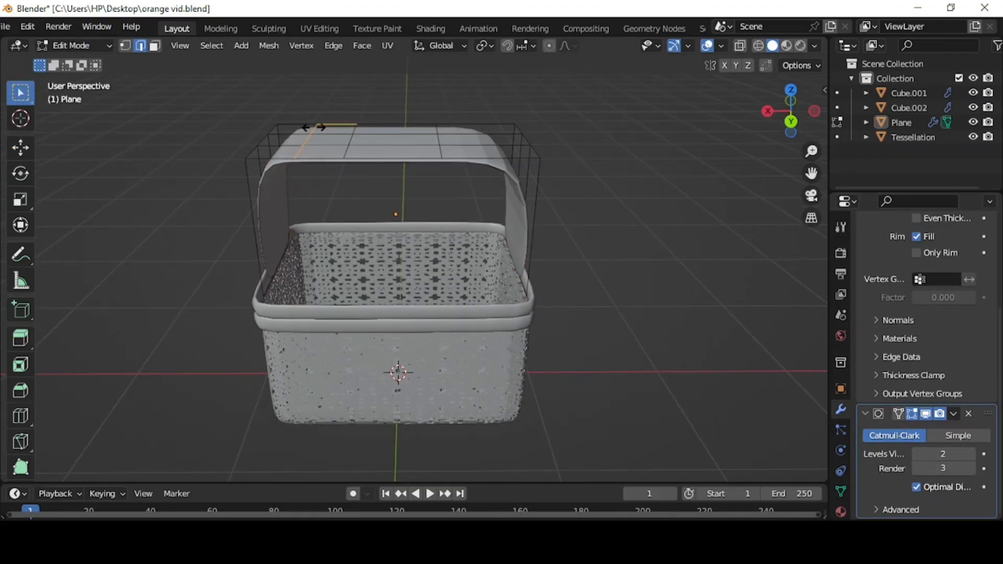
key(ctrl+r)
click(344, 162)
click(406, 121)
click(475, 134)
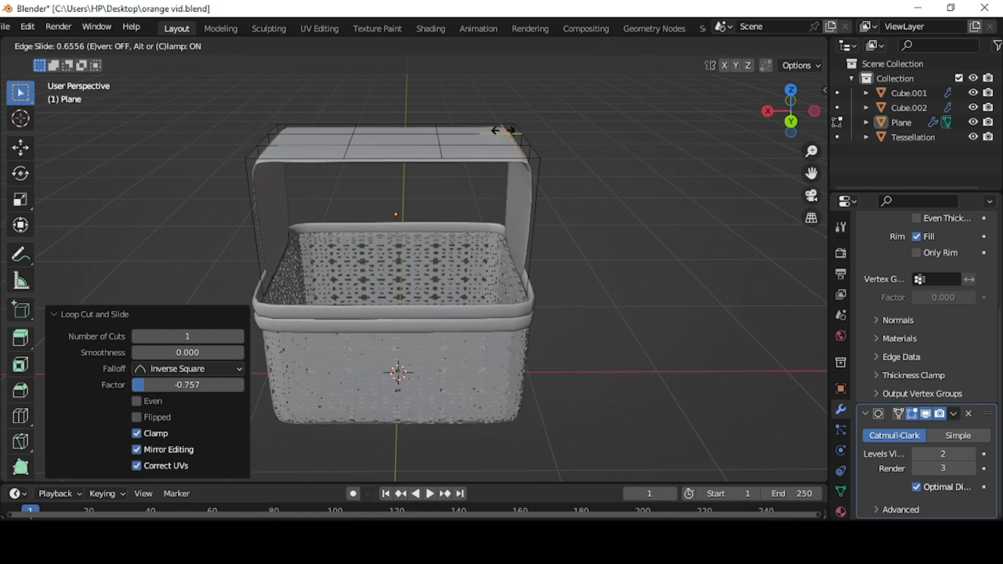
click(514, 131)
Add an edge loop near the lower end of each handle side and return to Object Mode.
middle_drag(556, 241, 585, 236)
click(474, 238)
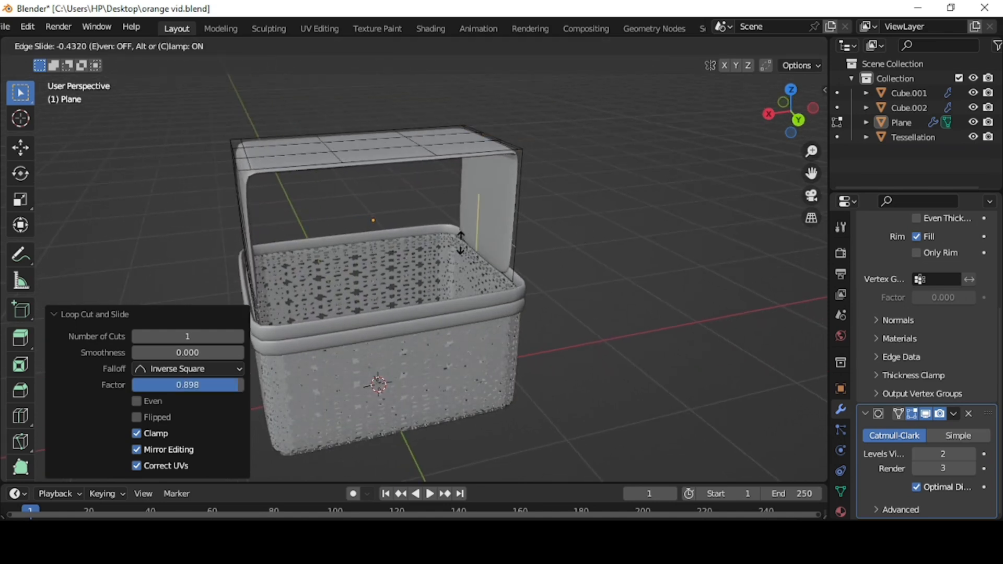
click(460, 262)
middle_drag(460, 263, 450, 275)
click(289, 221)
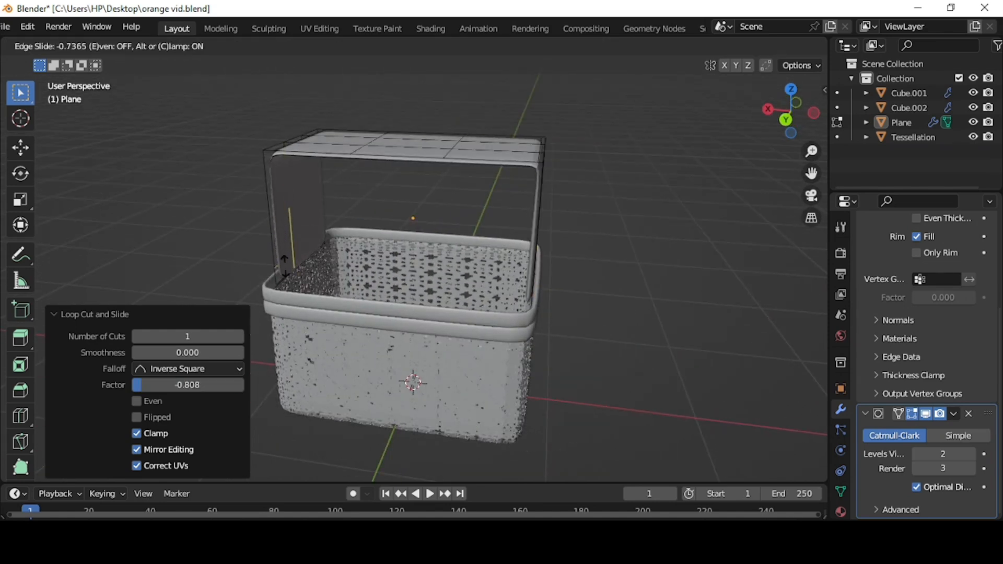
click(285, 271)
middle_drag(285, 271, 449, 282)
click(82, 46)
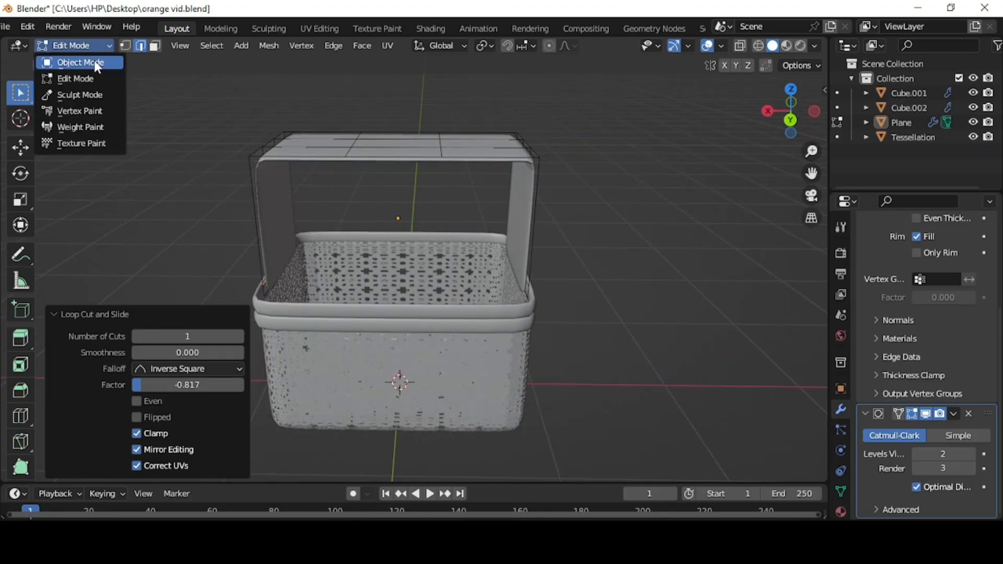
click(94, 61)
Narrow the handle along Y by a factor of 0.348 and again by 0.586.
middle_drag(579, 196, 460, 227)
click(554, 199)
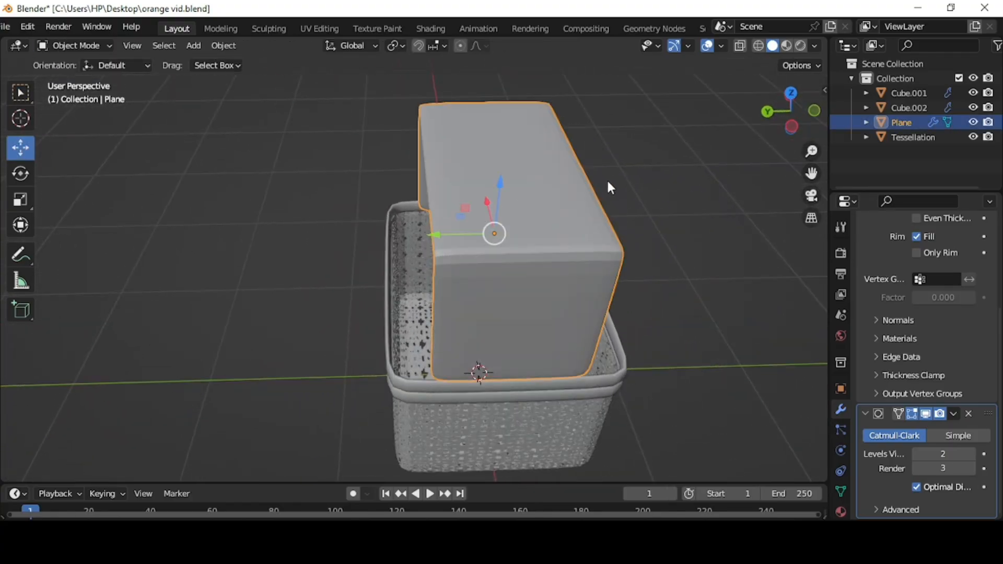
key(s)
key(y)
click(496, 189)
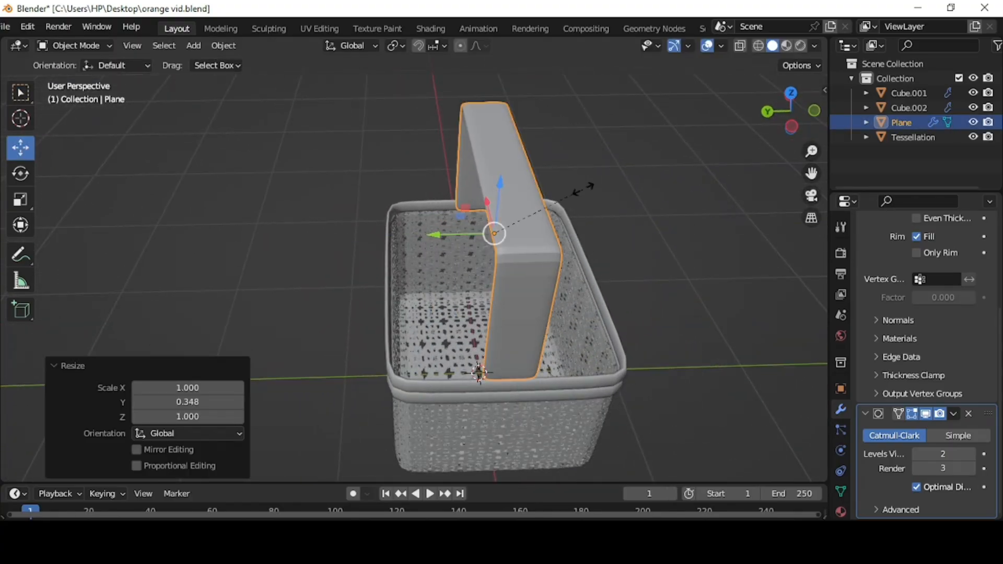
key(y)
click(541, 194)
Shade the handle smooth and deselect it.
middle_drag(651, 217, 559, 209)
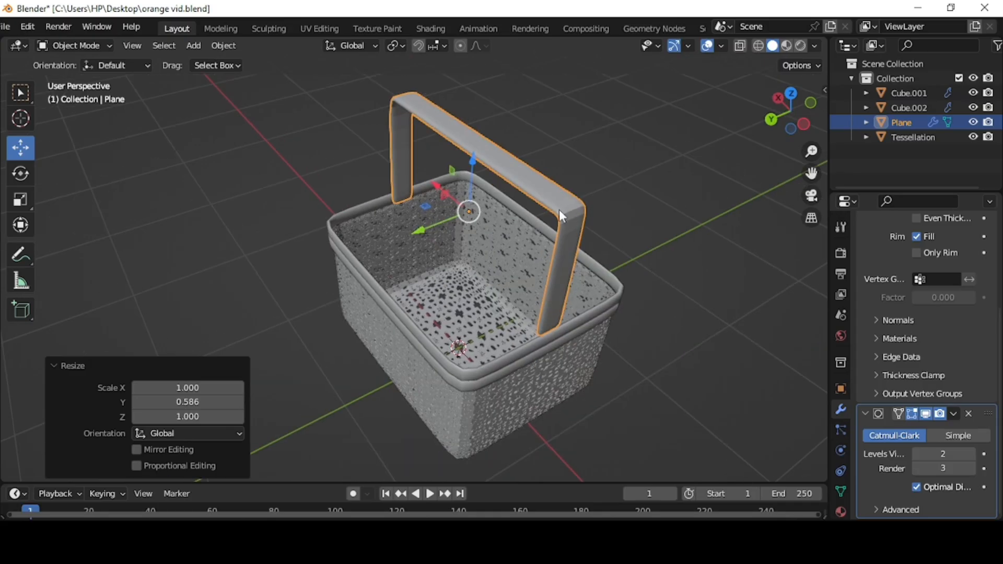
right_click(562, 214)
click(492, 208)
click(632, 258)
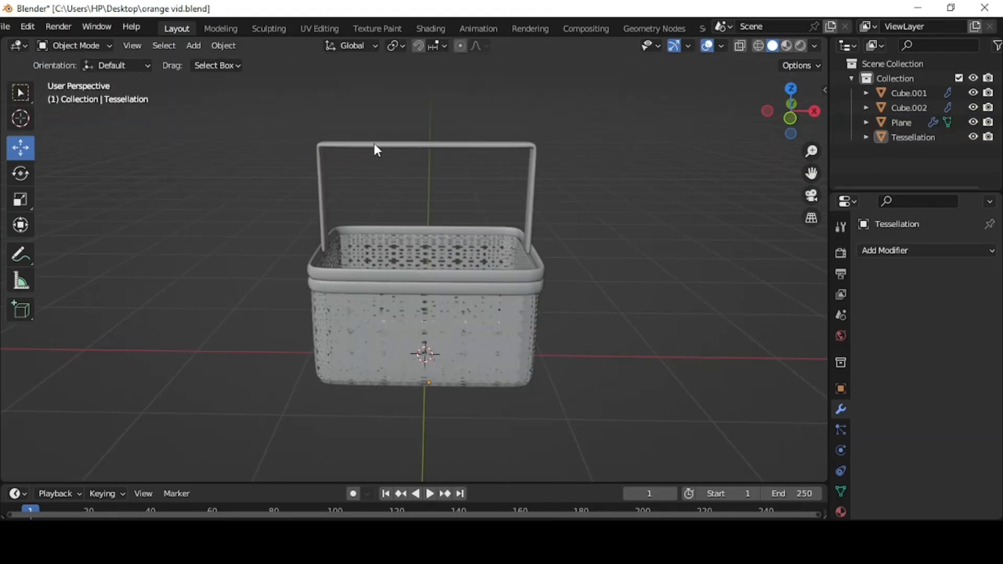
Widen the handle along X by a factor of 1.068.
click(374, 143)
scroll(374, 143, up, 1)
key(s)
key(x)
click(567, 211)
middle_drag(689, 298, 621, 302)
Scale the handle slightly along Z, and adjust its width along X to fit the outside of the rims.
key(s)
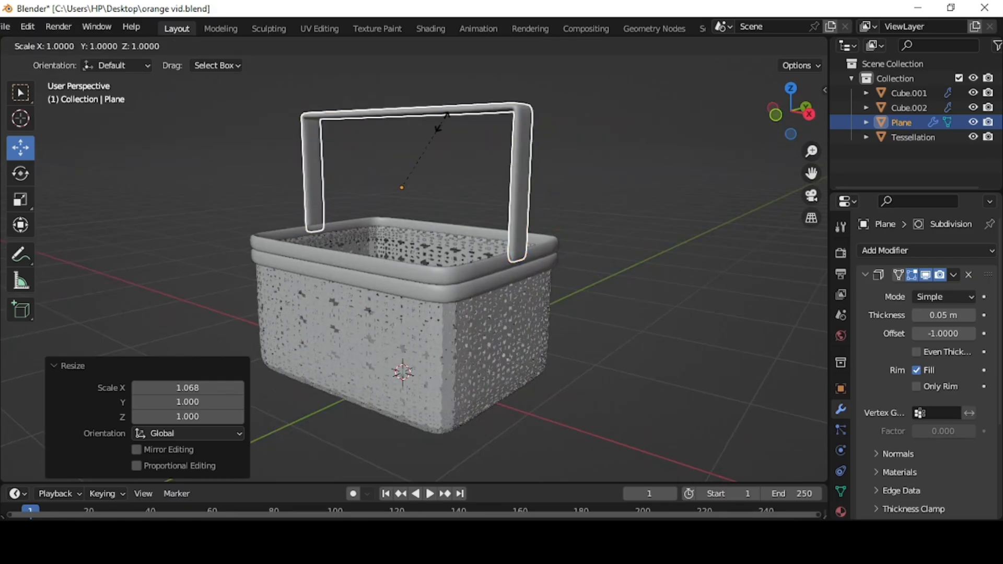
key(z)
click(440, 102)
middle_drag(440, 102, 611, 294)
key(s)
key(x)
click(632, 273)
click(635, 274)
scroll(668, 274, up, 4)
scroll(653, 288, down, 8)
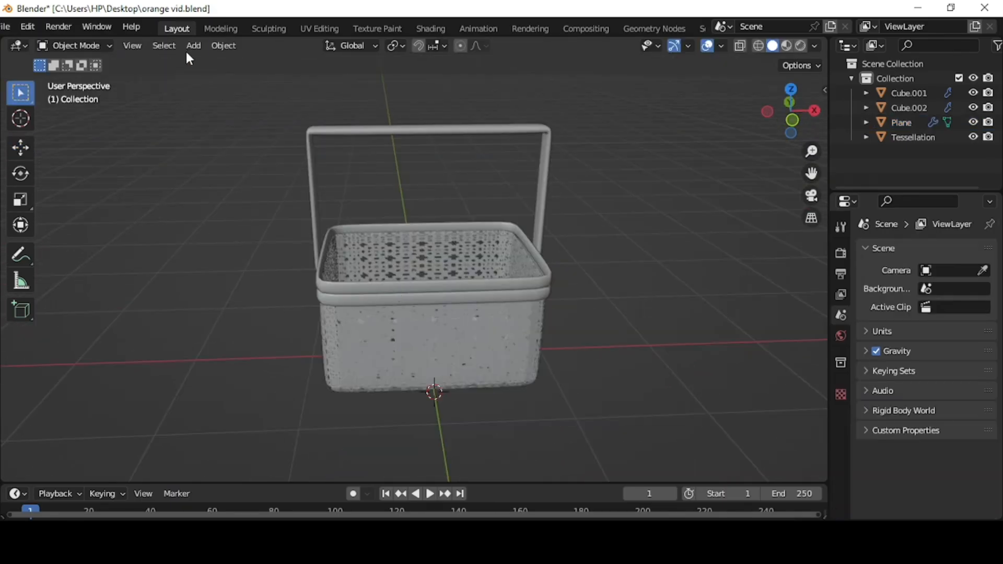
Add an eight-sided cylinder and flatten it along Z into a thin disc.
click(193, 46)
mouse_move(262, 62)
click(334, 136)
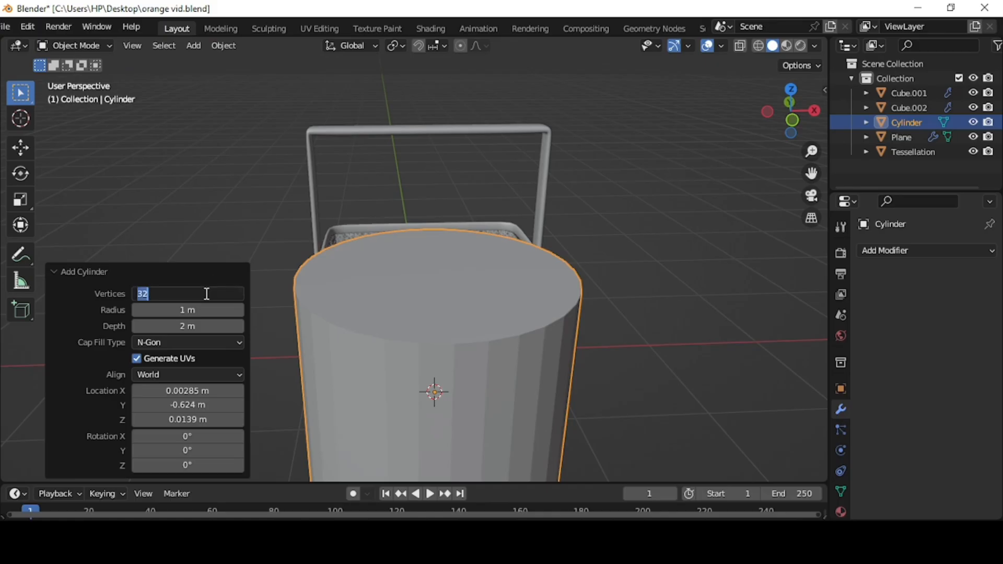
key(Return)
scroll(437, 293, down, 3)
key(s)
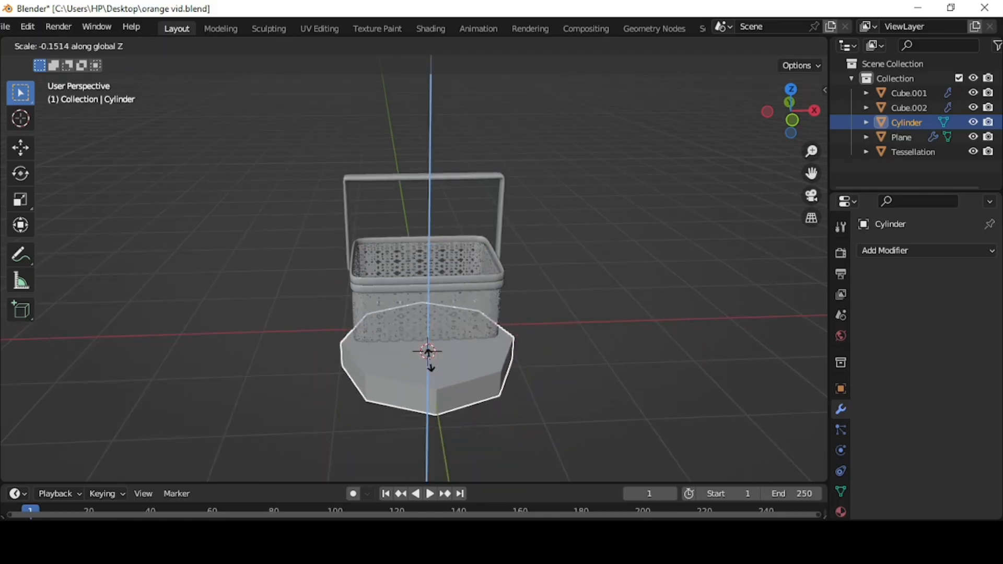
click(437, 386)
Move the disc along X to beside the basket and rotate it upright to face the basket's short side.
click(21, 149)
drag(487, 348, 617, 343)
click(17, 170)
drag(528, 303, 605, 331)
click(625, 415)
middle_drag(624, 415, 567, 404)
click(519, 368)
drag(533, 320, 550, 329)
click(3, 115)
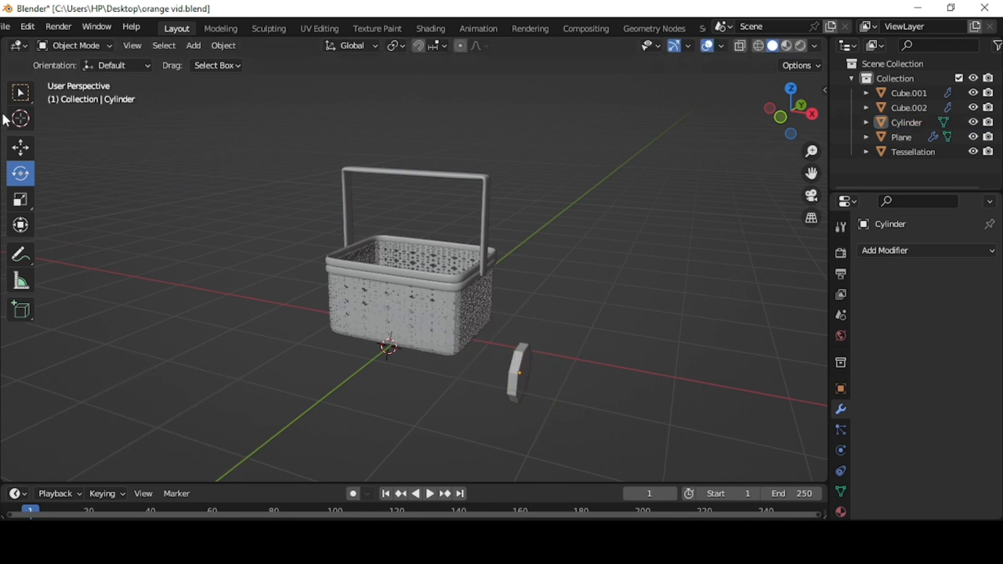
Move the upright disc against the rims on the basket's short side and scale it by 0.386.
drag(520, 299, 562, 280)
click(552, 278)
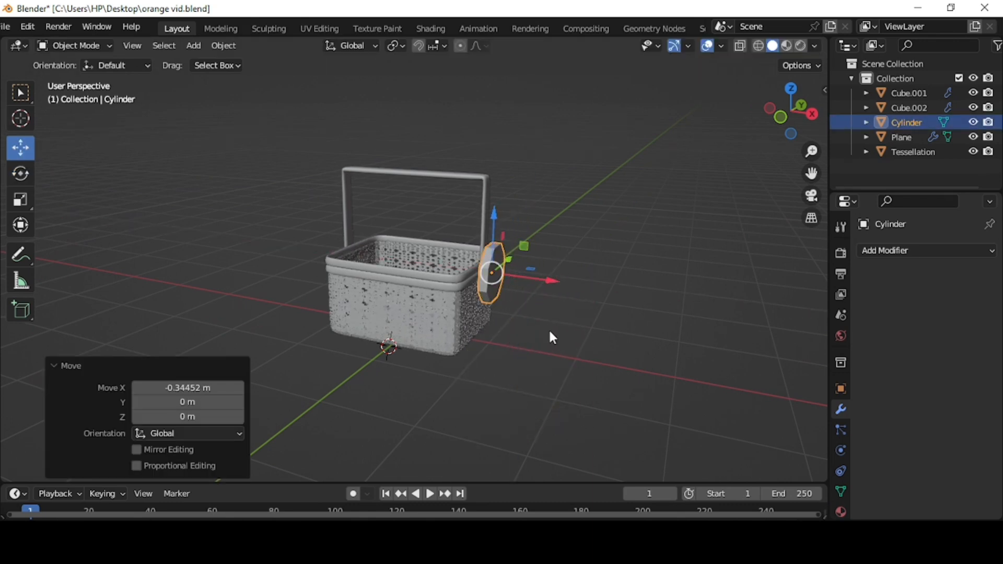
key(s)
click(522, 288)
scroll(537, 273, up, 5)
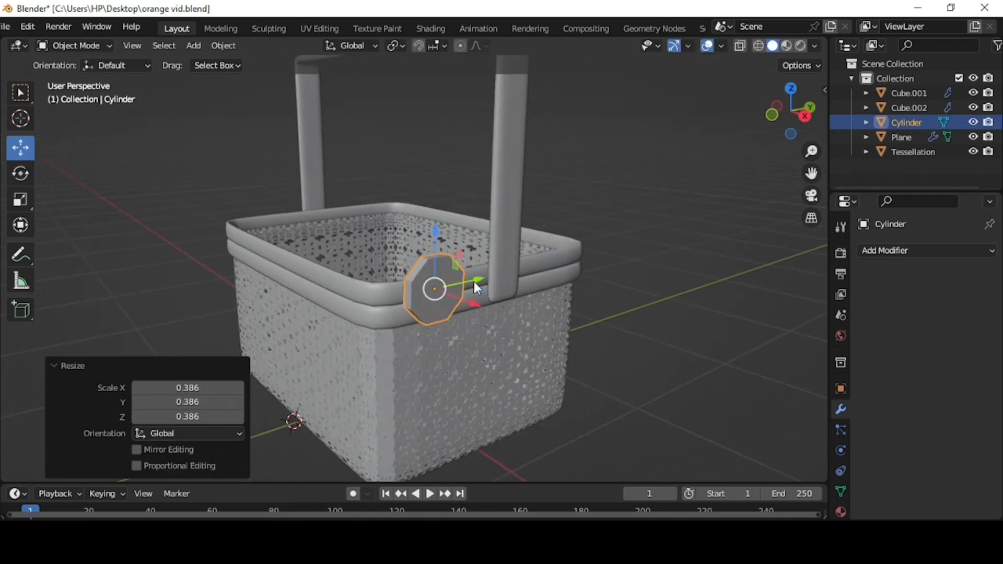
Move the disc along Y onto the handle's lower end and scale it by 0.922.
key(g)
key(y)
click(563, 334)
key(s)
click(558, 329)
scroll(518, 370, up, 3)
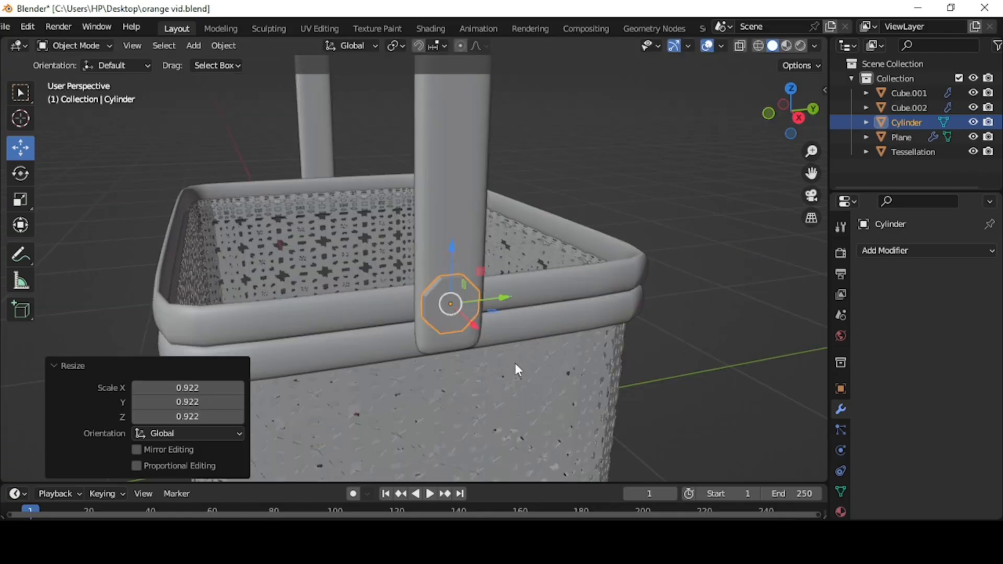
Add a Subdivision Surface modifier to the disc with viewport level 2 and render level 3, and open its mesh for editing.
click(880, 251)
click(723, 504)
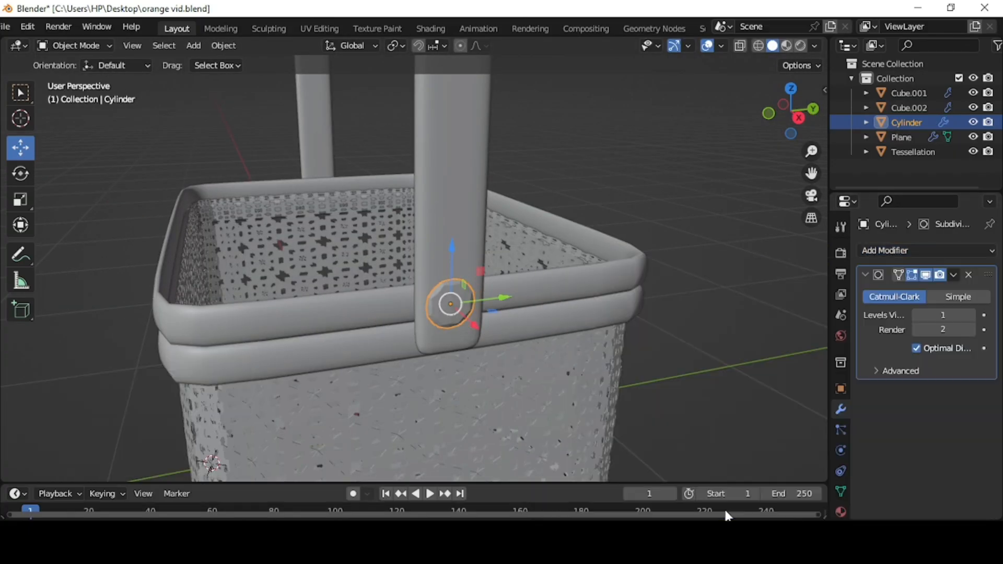
click(105, 47)
click(105, 81)
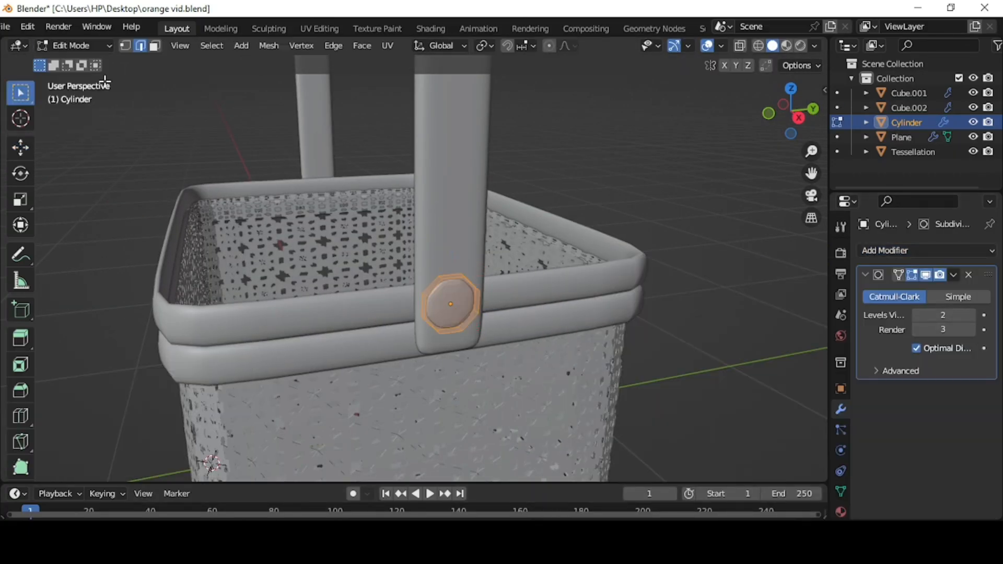
Duplicate the rivet disc and move the copy along X onto the handle's opposite lower end.
scroll(620, 361, down, 2)
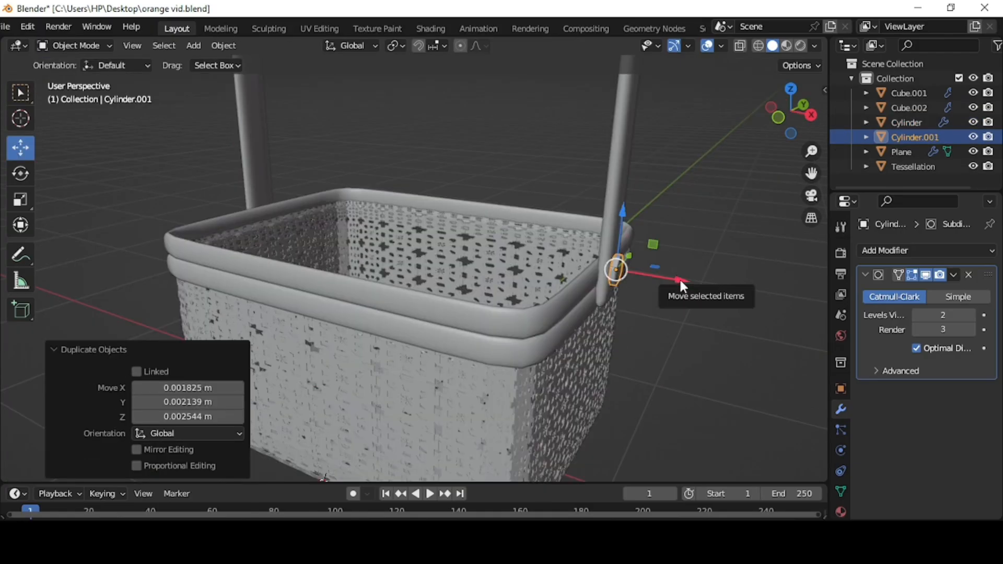
click(313, 203)
key(g)
key(x)
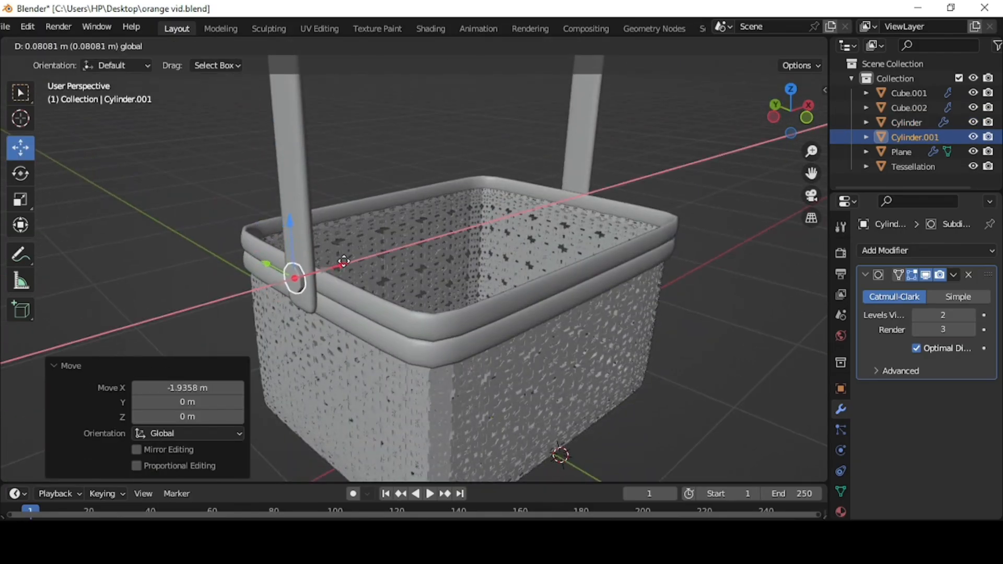
drag(344, 261, 344, 260)
scroll(606, 372, down, 4)
middle_drag(606, 372, 515, 402)
click(514, 401)
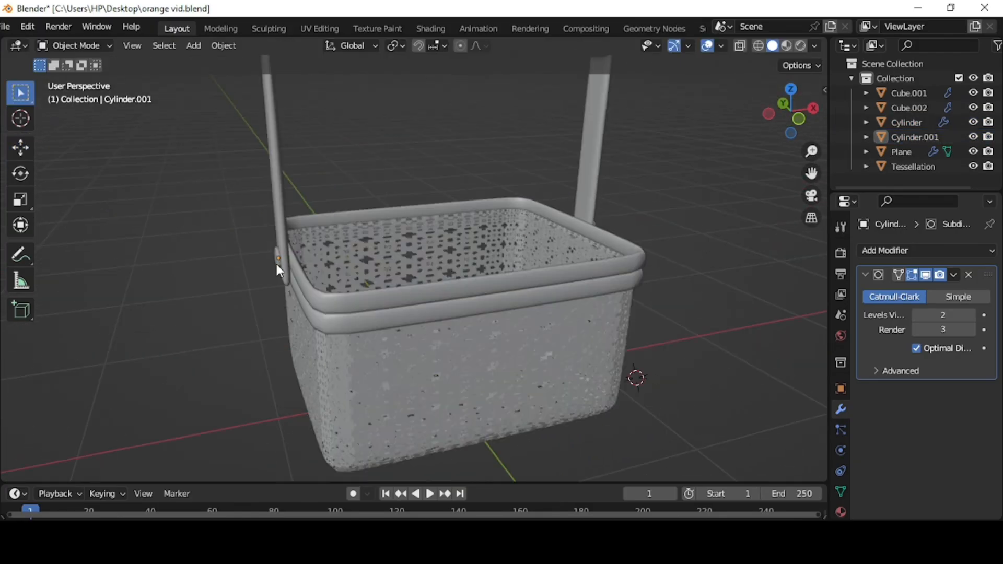
Join the two rivet discs into one object.
click(277, 263)
middle_drag(515, 295, 651, 333)
click(577, 296)
shift+click(280, 277)
key(ctrl+j)
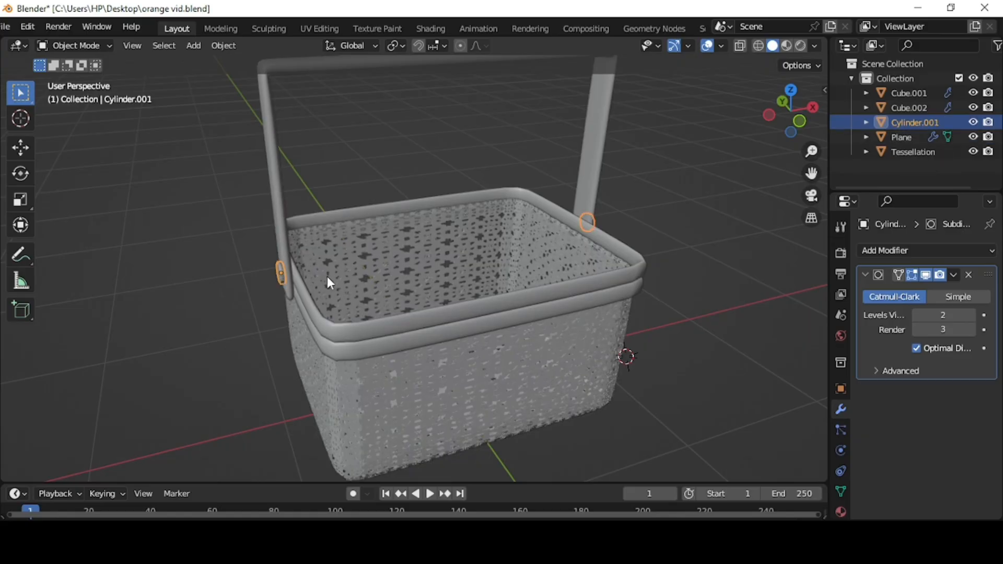
Join the upper and lower basket rims into one object.
click(434, 316)
shift+click(434, 335)
key(ctrl+j)
click(715, 379)
middle_drag(714, 379, 666, 370)
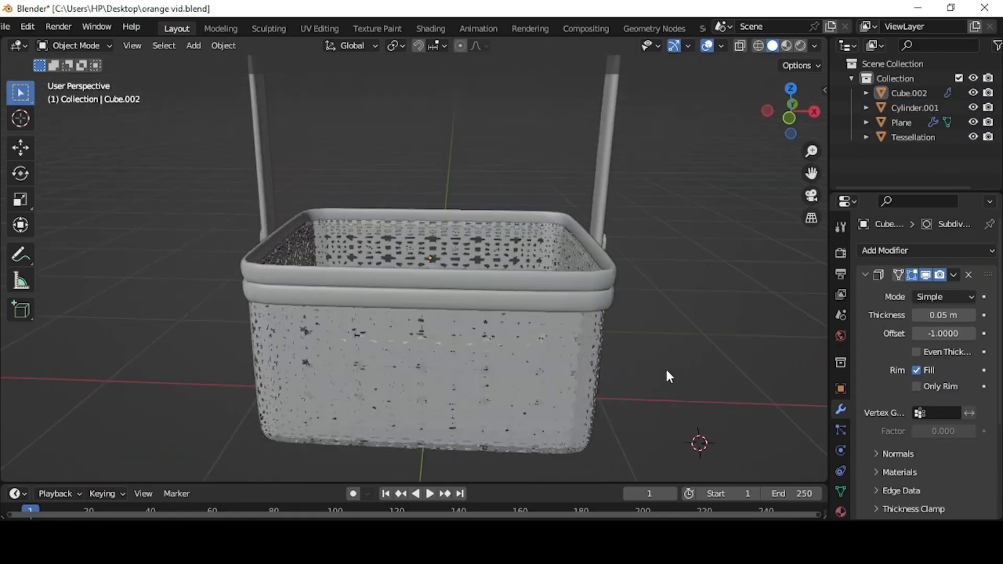
scroll(670, 367, down, 2)
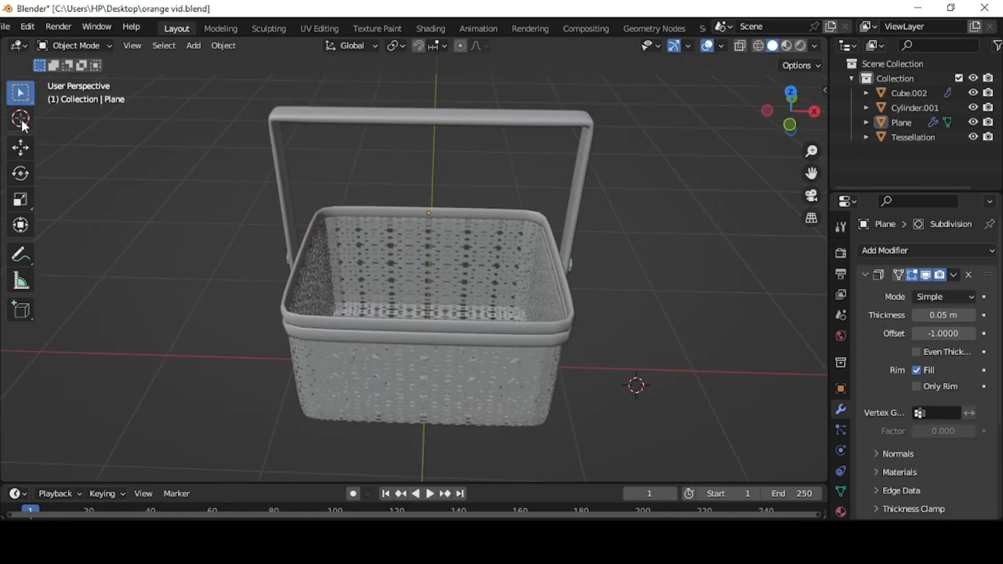
Place the 3D cursor at the middle of the basket's floor.
click(21, 119)
middle_drag(518, 319, 440, 339)
click(430, 339)
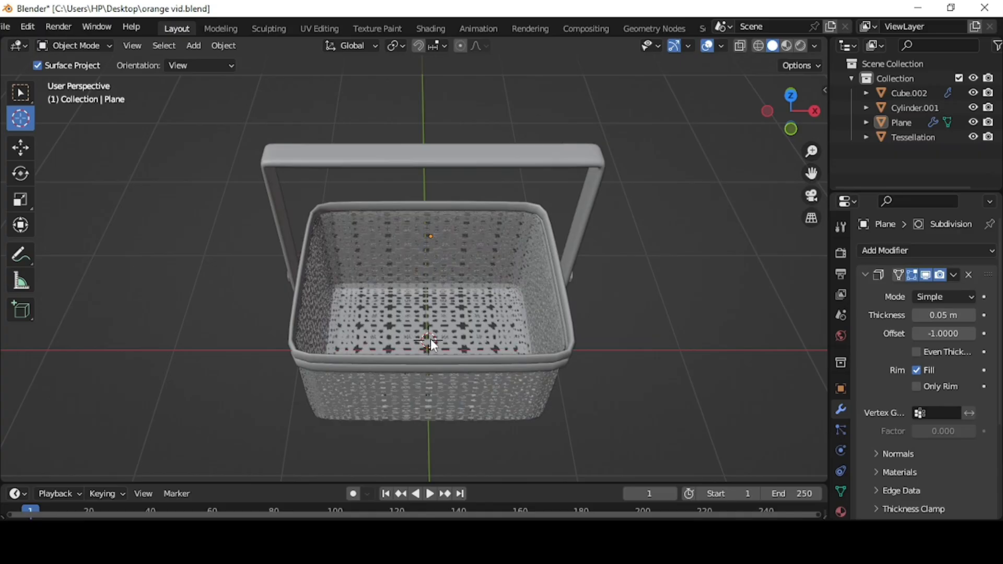
Add a UV sphere inside the basket and scale it by 0.409.
click(195, 50)
mouse_move(213, 62)
click(336, 105)
key(s)
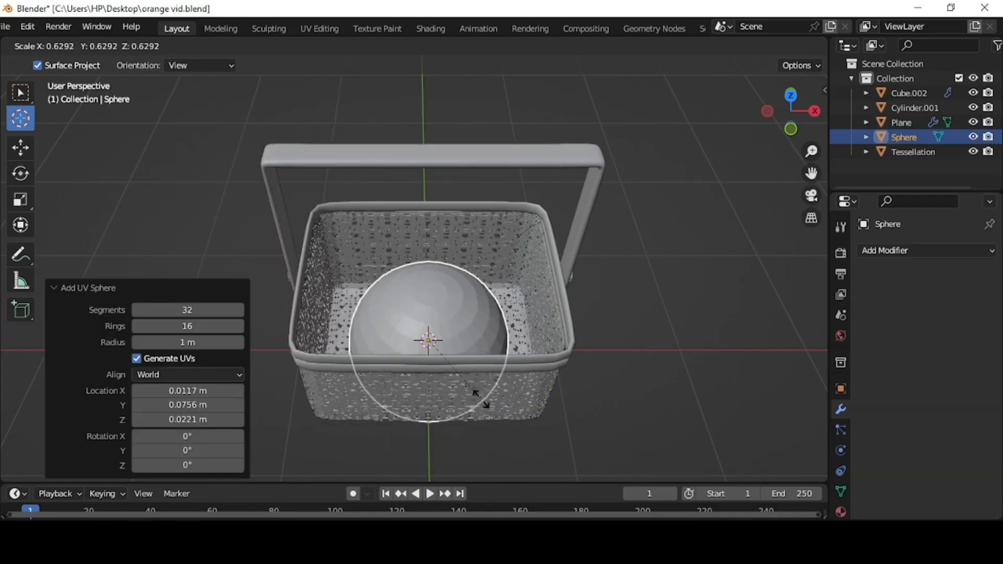
click(470, 368)
middle_drag(470, 369, 374, 309)
Hide the rims, woven body, rivets and handle, leaving only the sphere shown.
key(w)
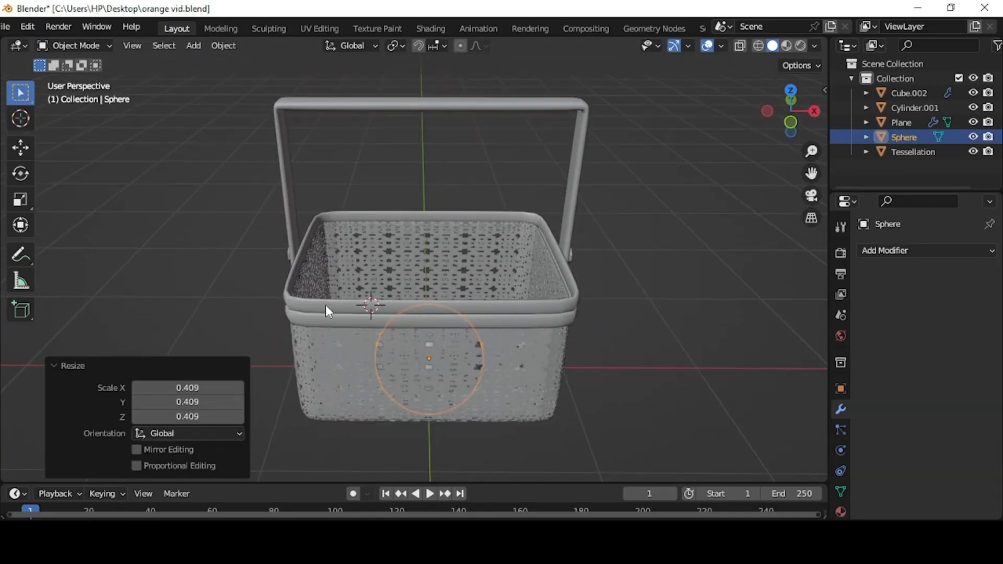
click(325, 305)
key(h)
click(334, 346)
key(h)
click(290, 255)
key(h)
click(289, 256)
key(h)
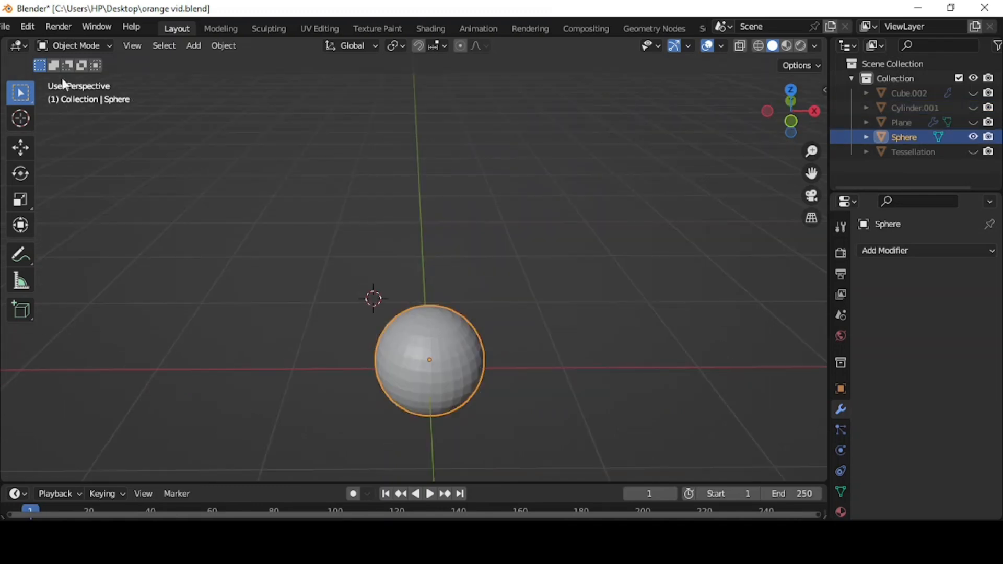
Select the sphere's top cap faces in Edit Mode and move them down about 0.047 m along Z with proportional editing.
click(74, 46)
click(76, 78)
drag(812, 174, 802, 97)
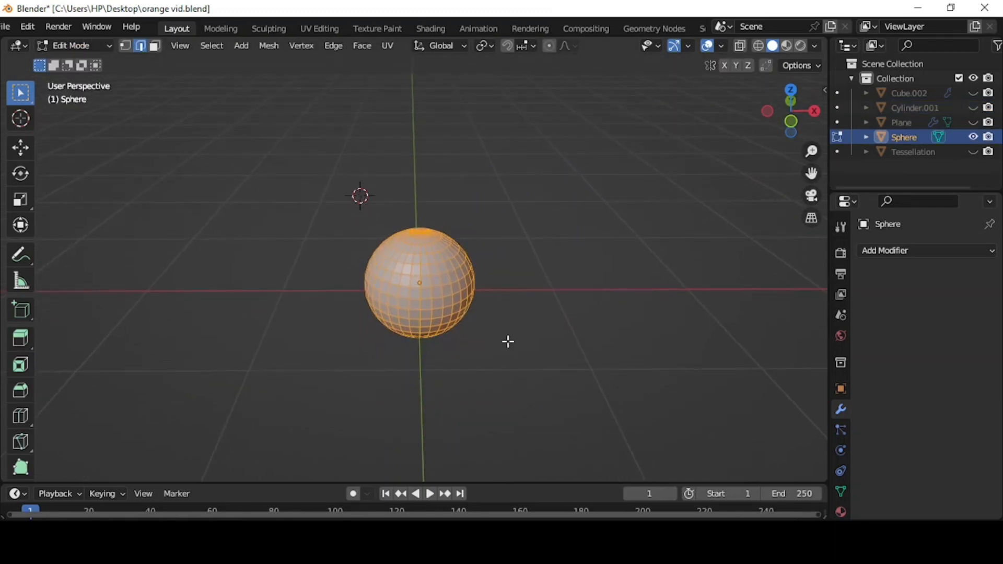
scroll(509, 343, up, 3)
middle_drag(531, 287, 528, 314)
click(556, 287)
click(154, 46)
scroll(432, 218, up, 2)
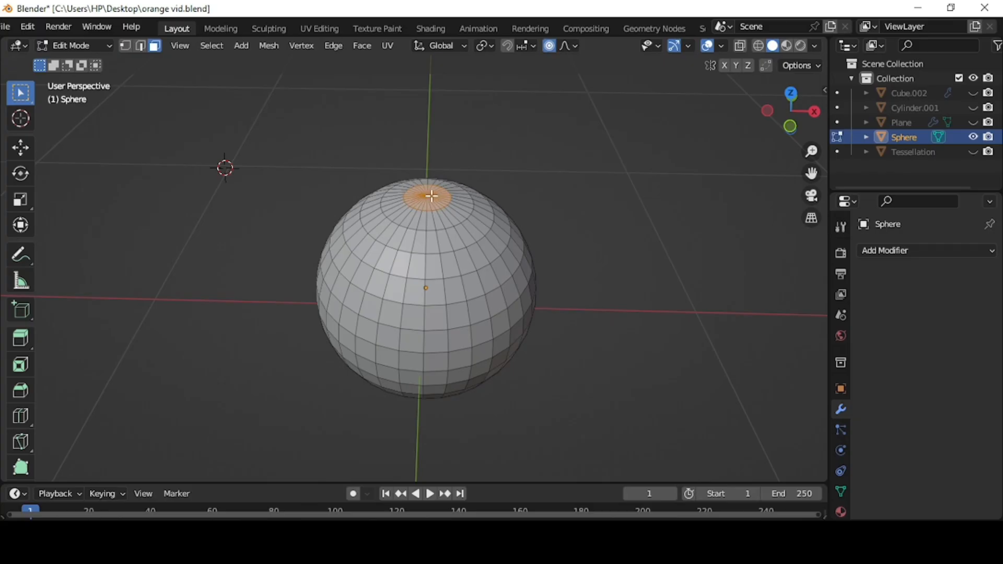
key(g)
scroll(431, 195, up, 8)
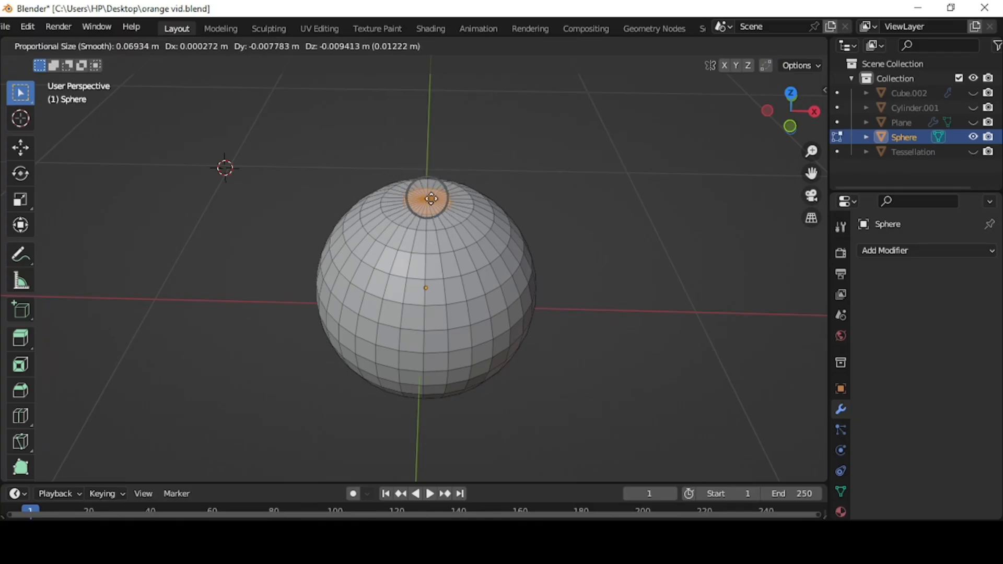
key(z)
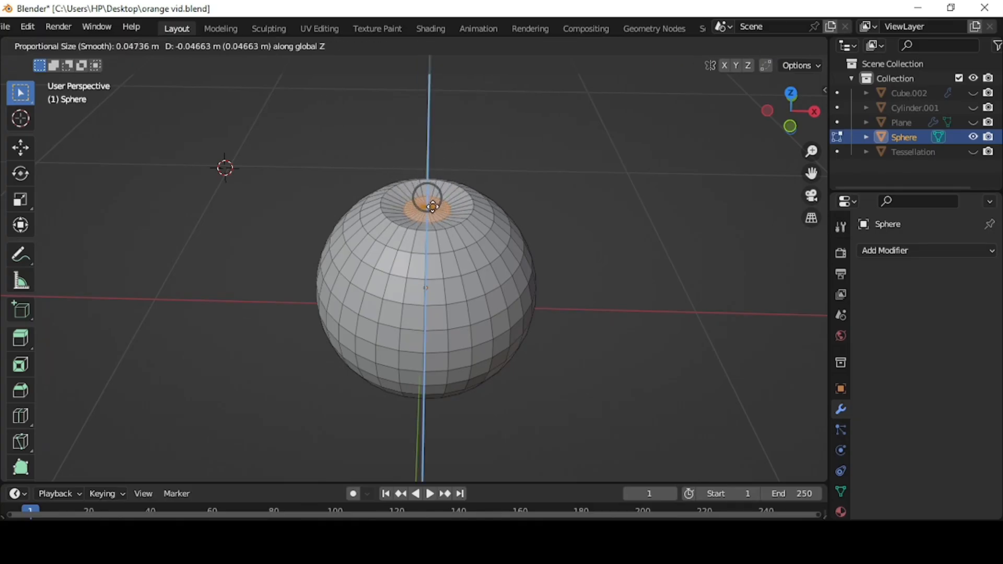
click(433, 206)
Select spaced radial edges around the top dimple and lower them about 0.037 m along Z to form creases.
scroll(442, 231, up, 2)
middle_drag(476, 204, 469, 237)
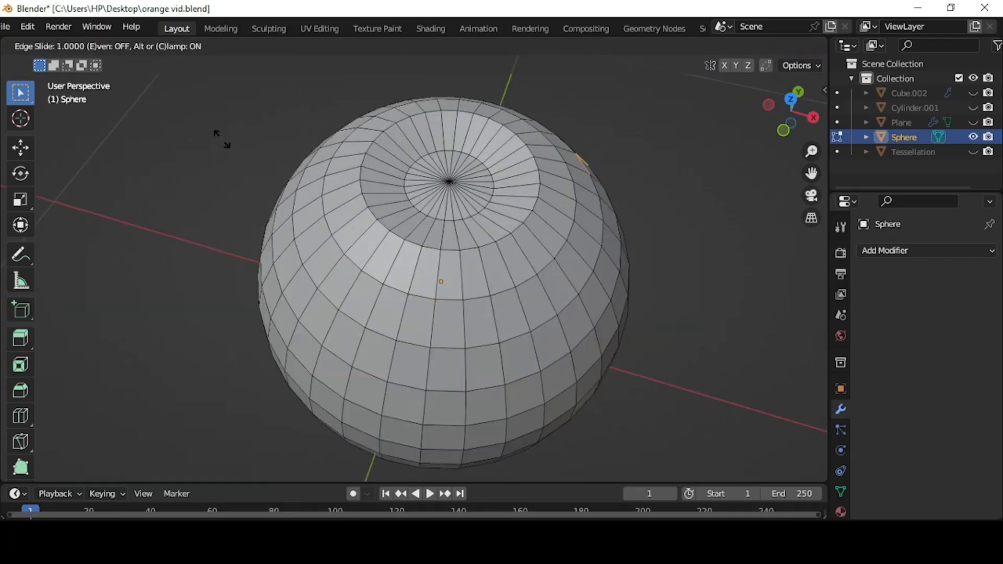
click(222, 139)
key(ctrl+z)
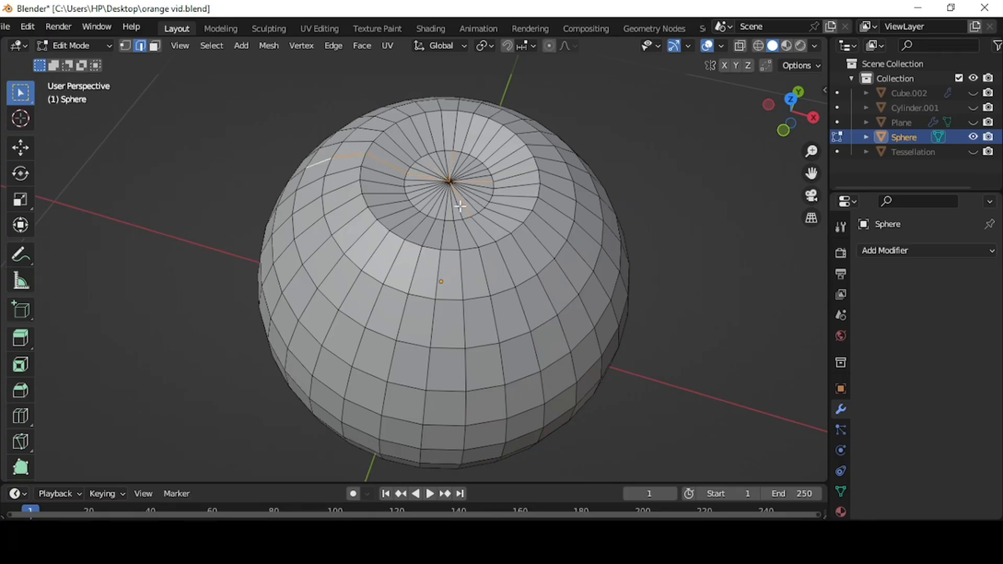
middle_drag(599, 159, 480, 169)
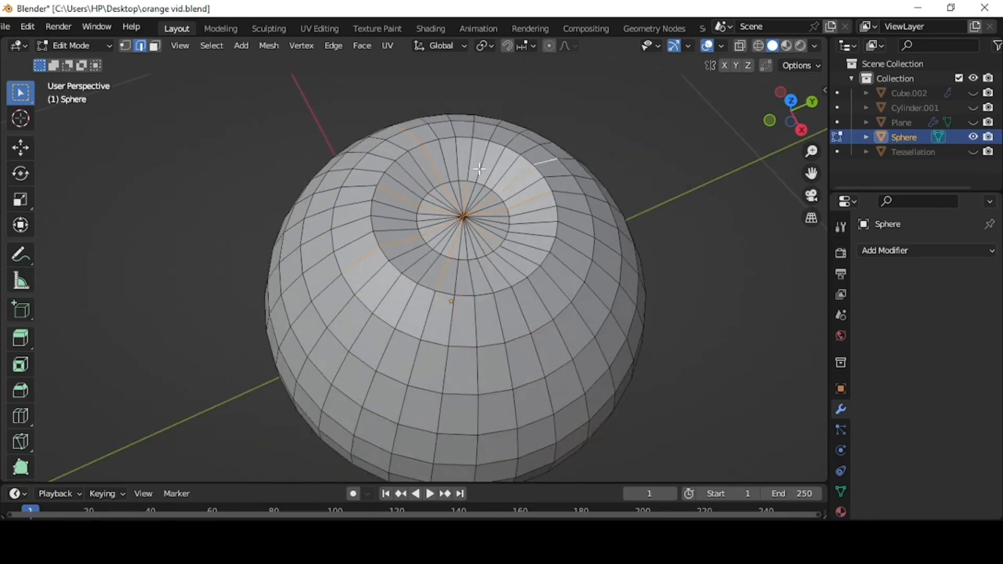
middle_drag(585, 250, 586, 187)
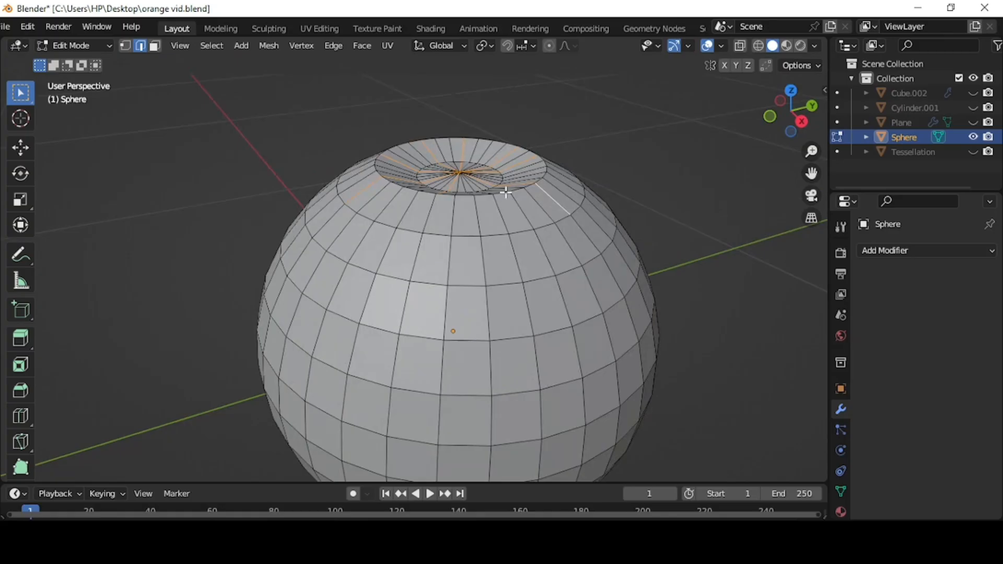
key(g)
key(z)
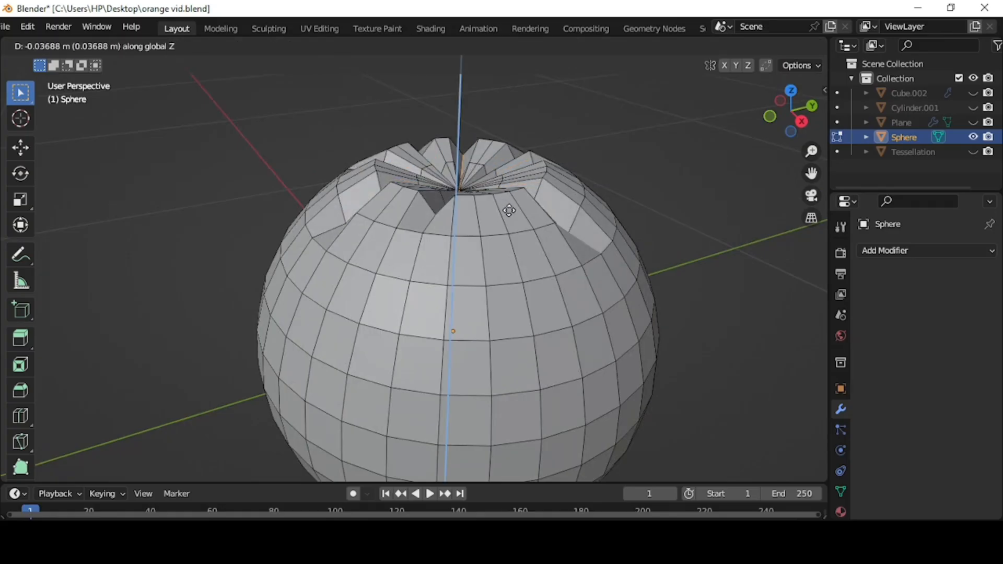
click(509, 211)
Return to Object Mode, add a Subdivision Surface modifier with viewport and render levels of 3, and shade the sphere smooth.
click(79, 45)
click(86, 60)
scroll(434, 244, down, 3)
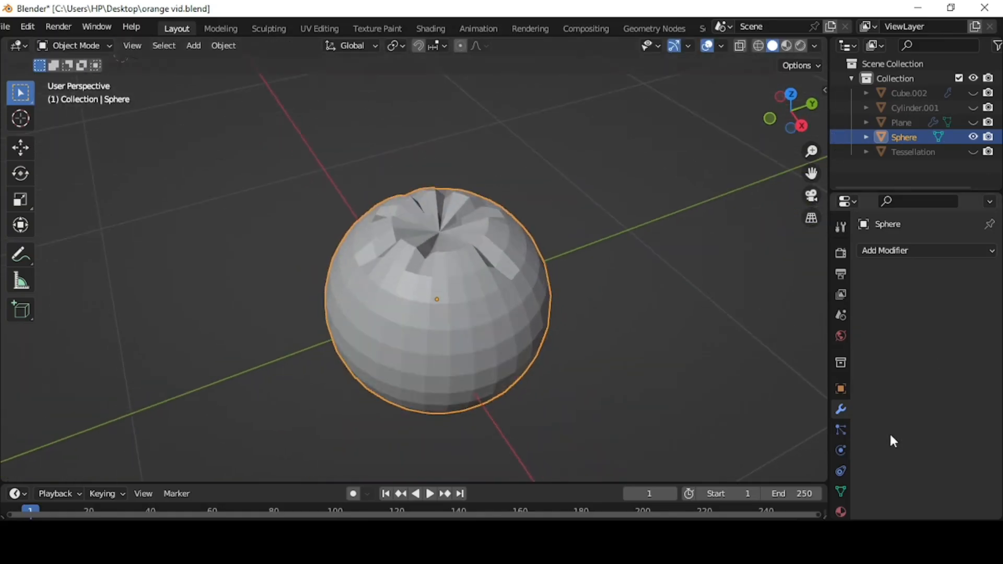
click(926, 250)
click(725, 483)
click(972, 315)
click(972, 315)
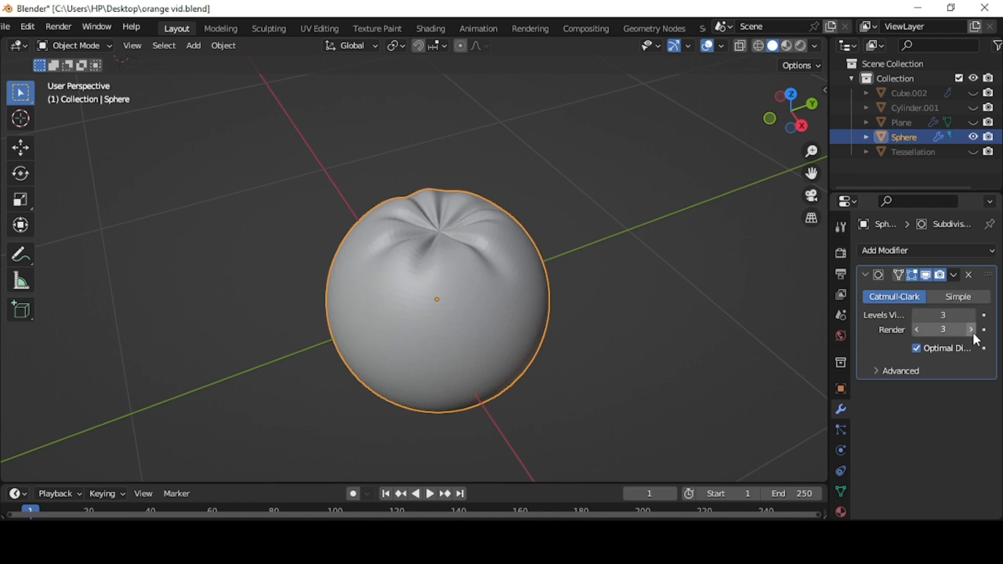
click(972, 330)
right_click(478, 276)
click(434, 246)
Move the orange about -0.077 m along Y and place the 3D cursor at the centre of its top dimple.
scroll(510, 299, down, 2)
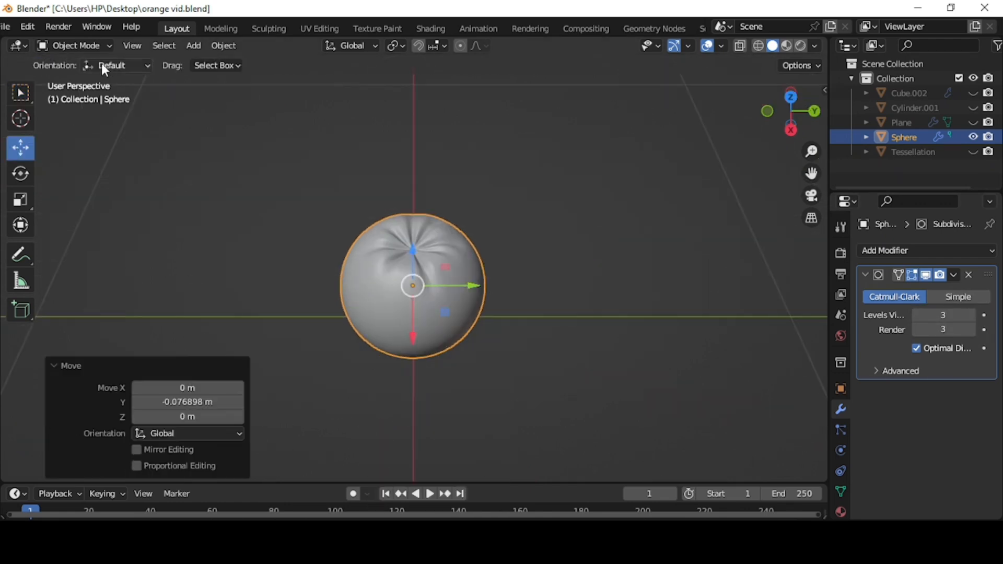
click(97, 45)
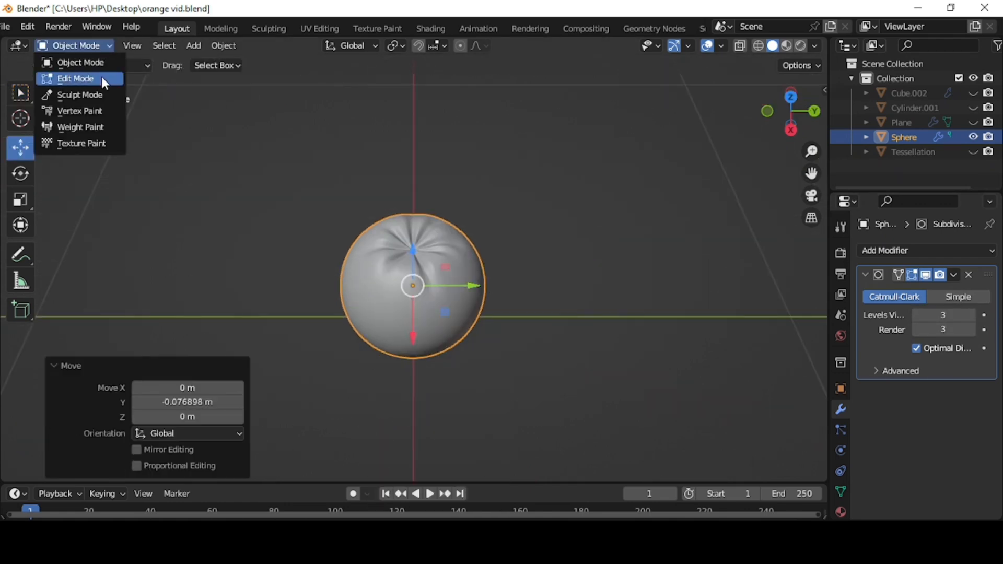
click(102, 77)
scroll(428, 248, up, 2)
click(20, 119)
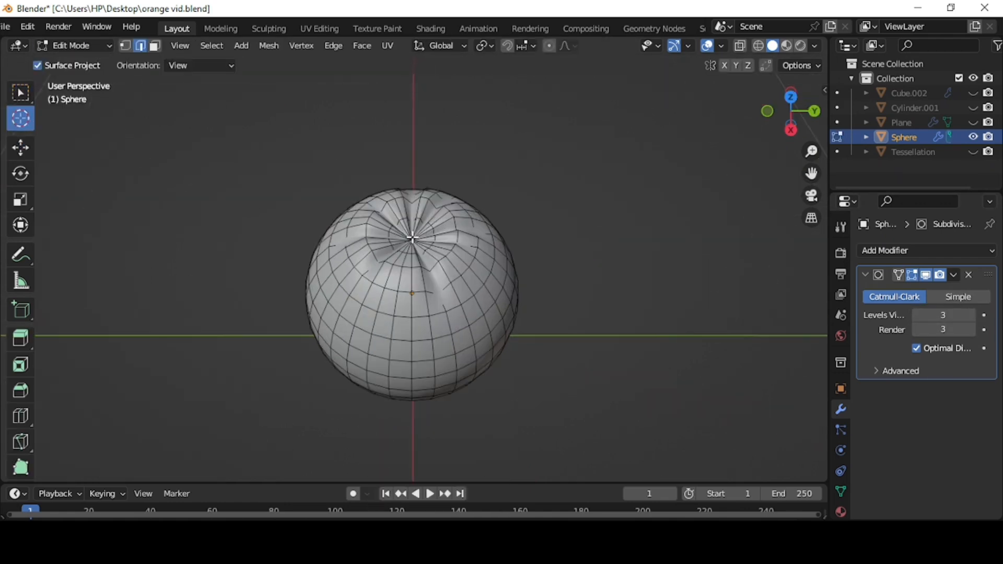
click(73, 46)
click(79, 63)
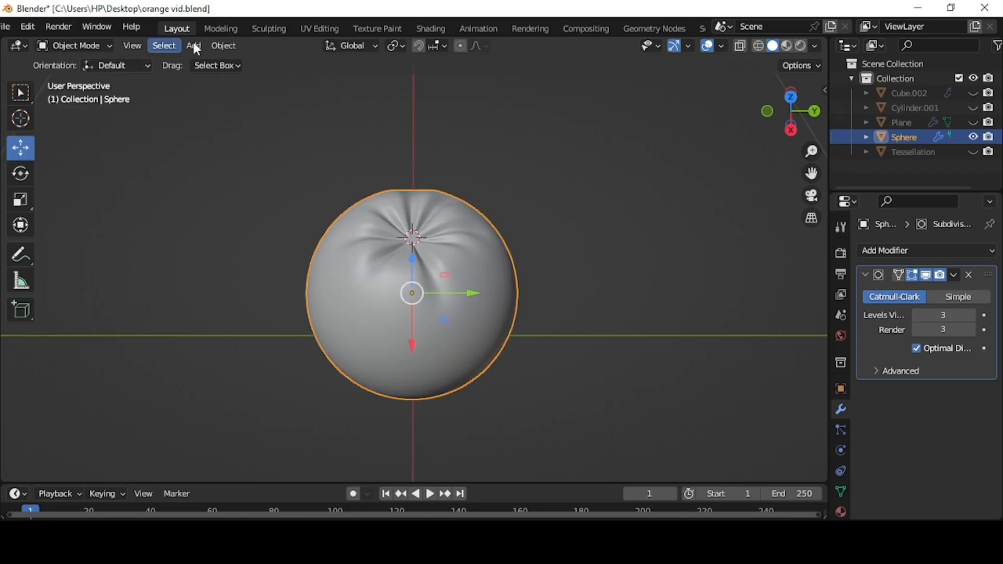
Add an 8-sided cylinder at the dimple and scale it down to a small stem.
click(194, 46)
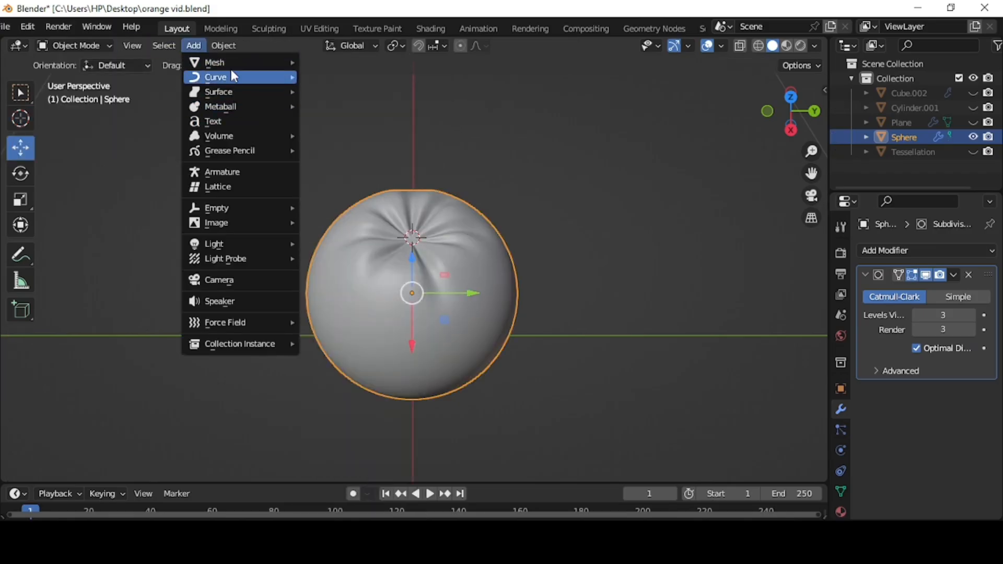
mouse_move(230, 63)
click(337, 137)
key(s)
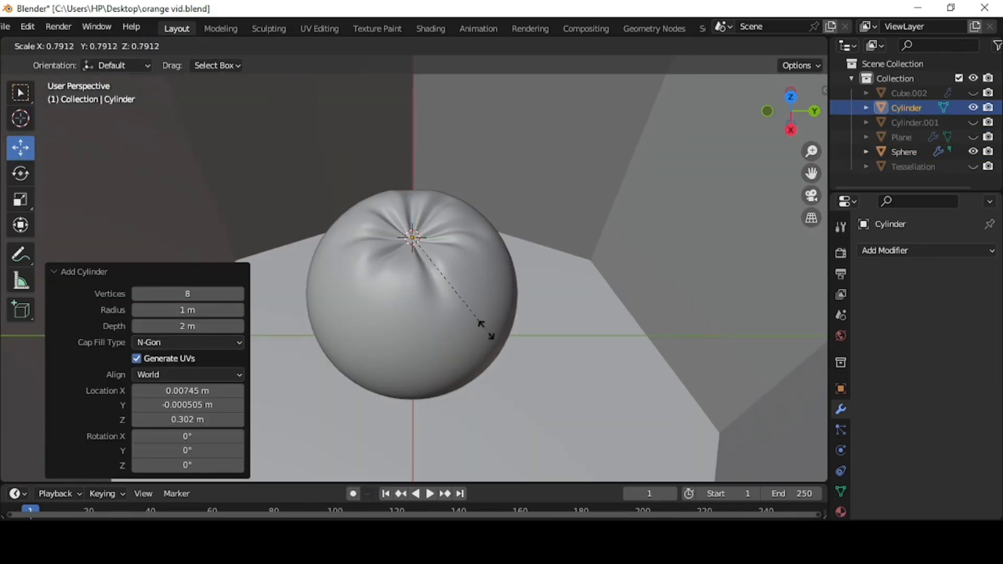
click(410, 252)
key(s)
click(413, 240)
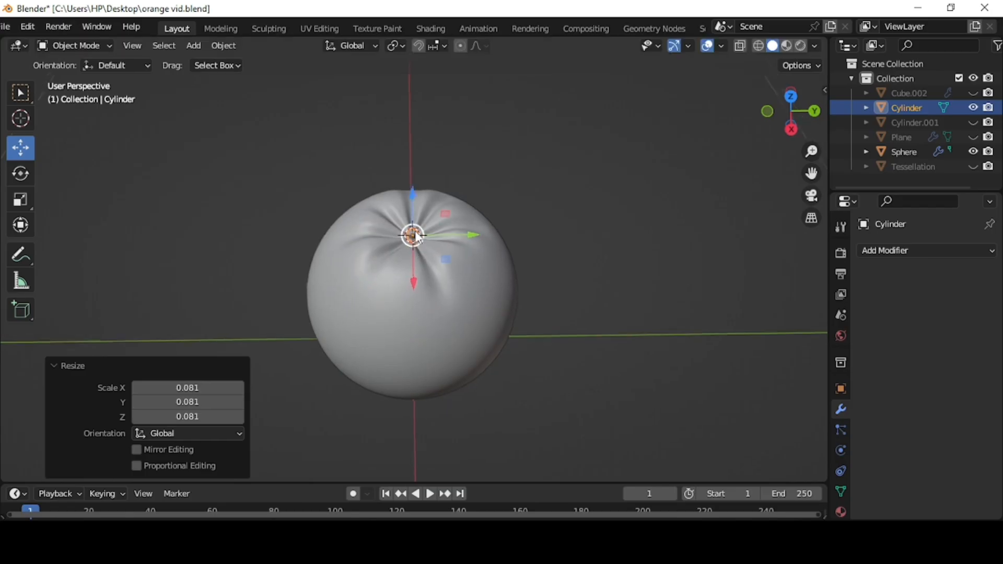
Stretch the stem cylinder along Z and raise it so it stands up out of the dimple.
middle_drag(412, 240, 419, 186)
key(s)
key(z)
click(424, 152)
drag(416, 142, 415, 133)
scroll(428, 156, up, 1)
scroll(449, 157, up, 3)
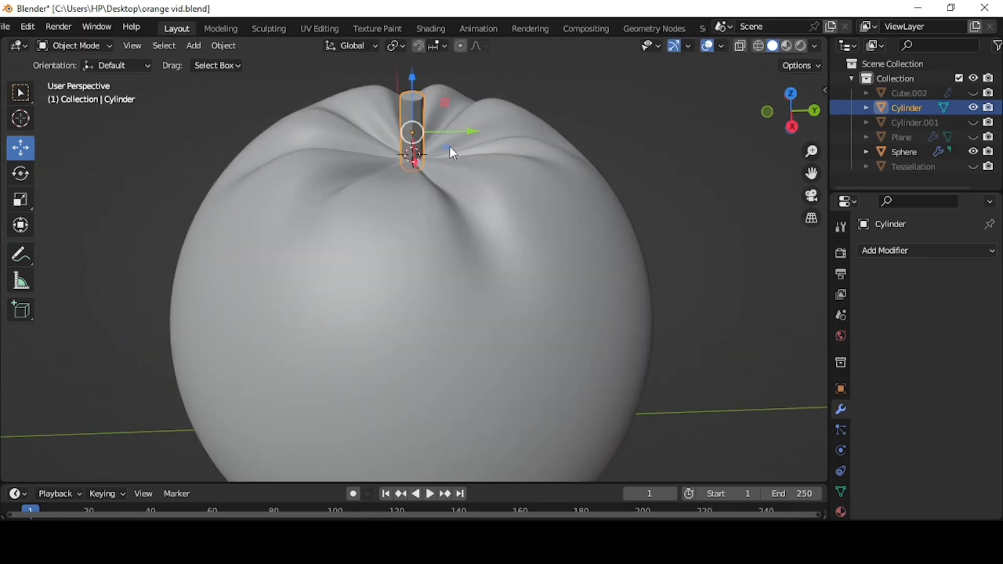
drag(416, 84, 417, 81)
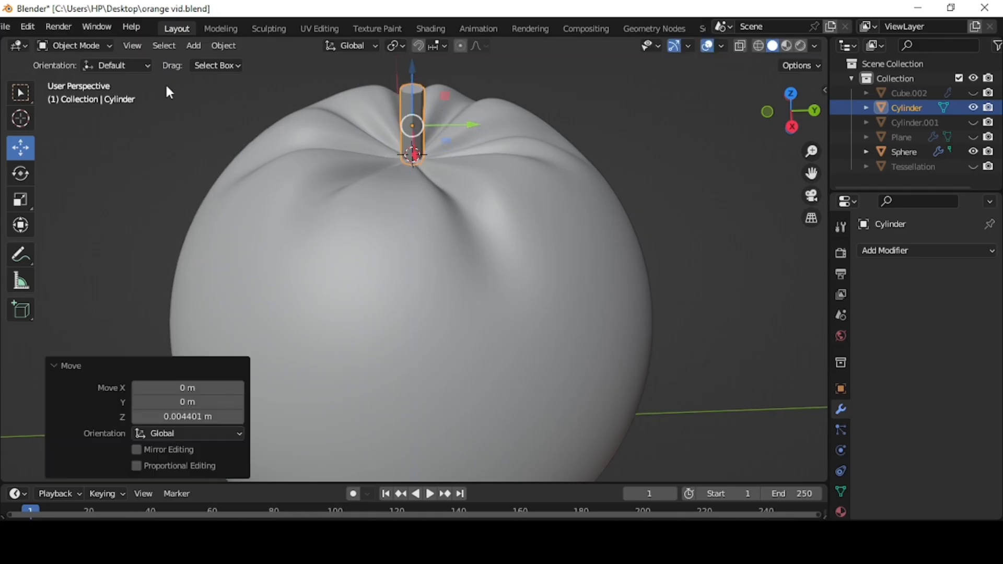
Add horizontal edge loops around the stem and narrow the upper loop to about 0.8.
click(73, 45)
click(101, 79)
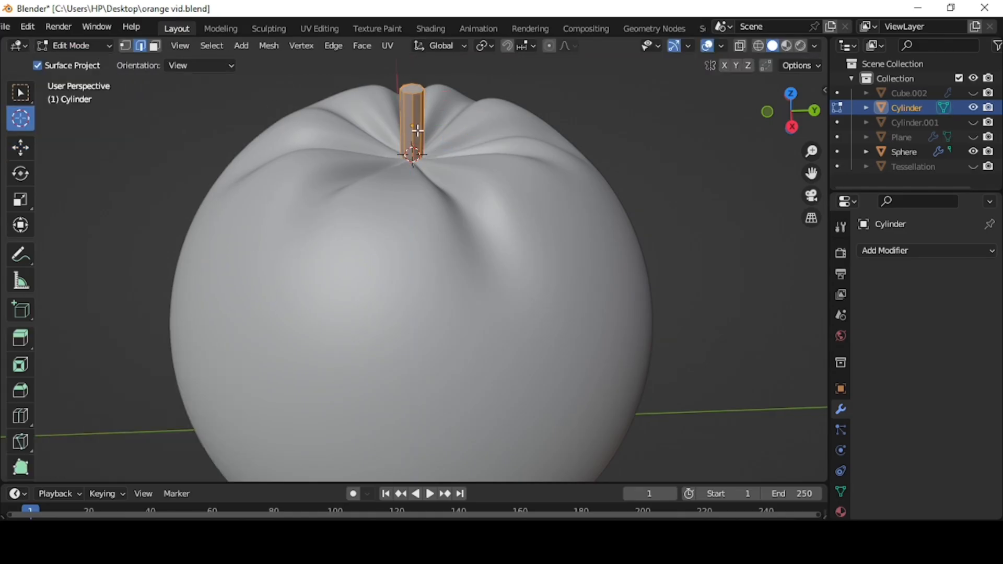
click(411, 105)
right_click(411, 106)
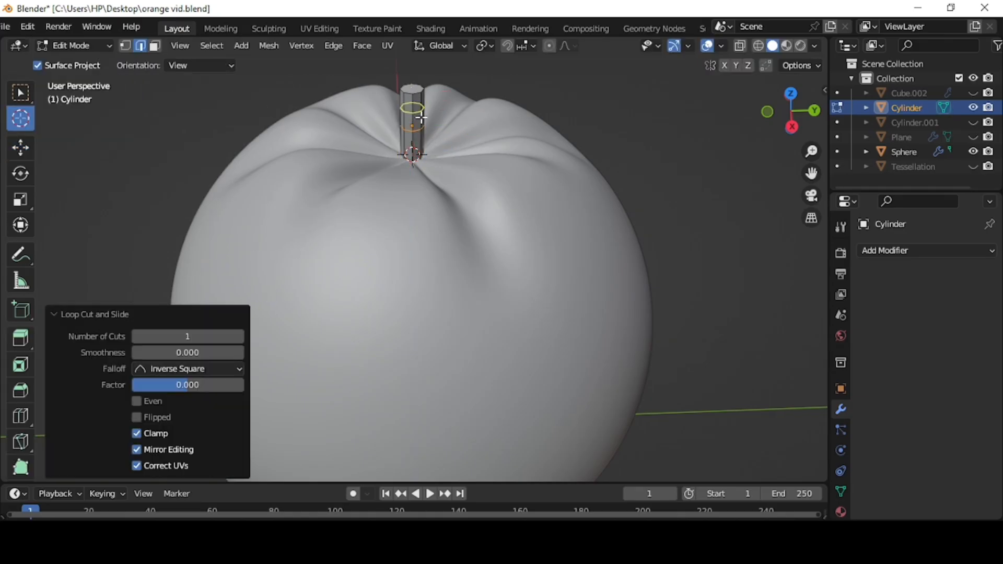
key(ctrl+r)
click(420, 152)
right_click(420, 151)
key(ctrl+r)
key(s)
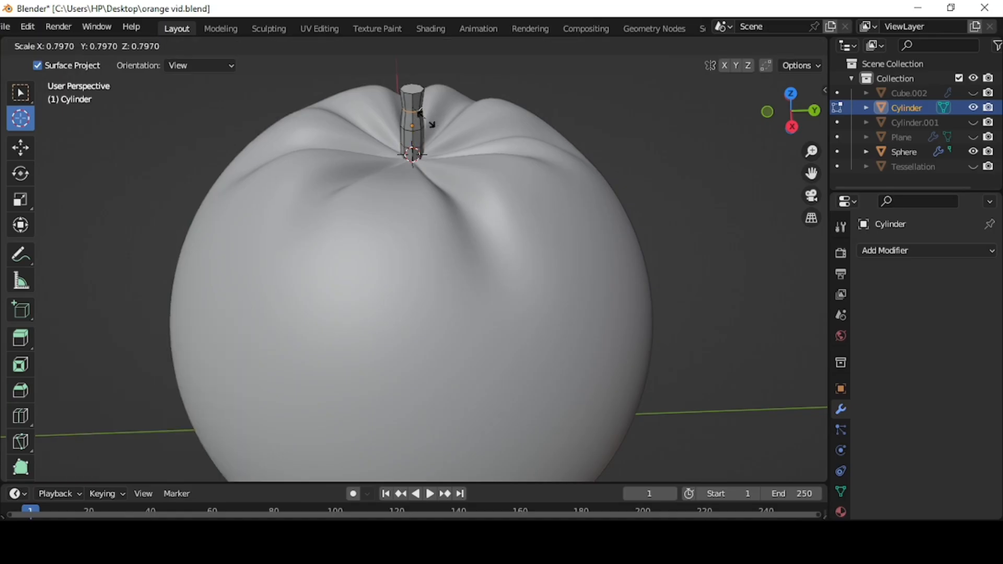
click(423, 119)
Scale the edge loop near the stem's base and return to Object Mode.
alt+click(425, 153)
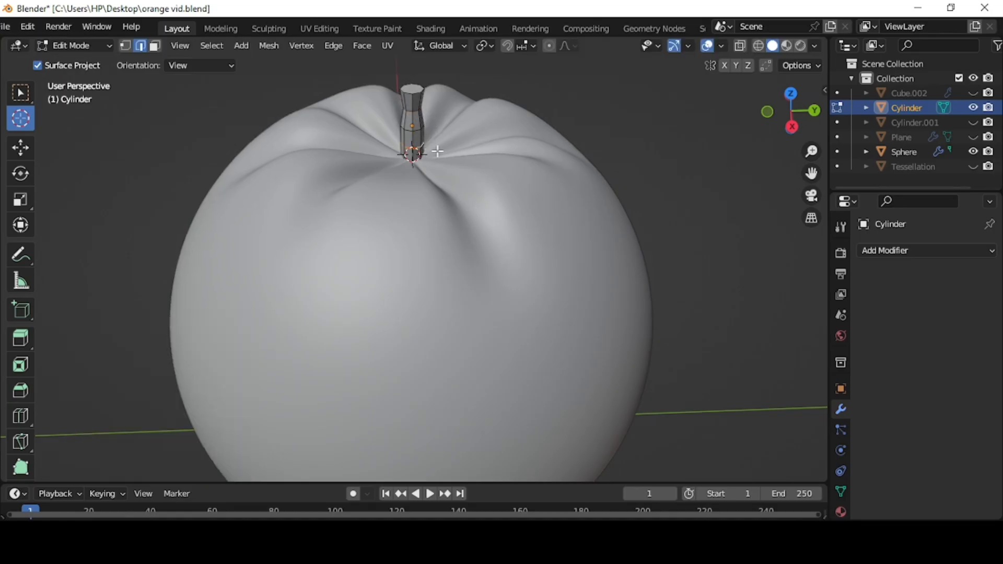
key(s)
click(436, 152)
middle_drag(435, 153, 433, 134)
click(86, 45)
click(79, 63)
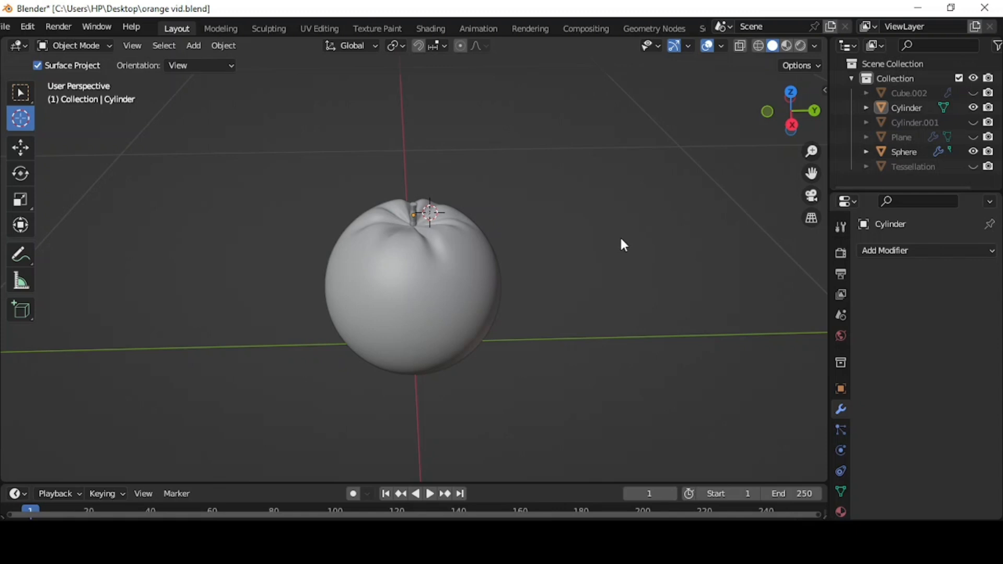
Add a plane near the top of the orange and scale it by 0.106.
middle_drag(619, 236, 625, 248)
click(202, 47)
mouse_move(219, 67)
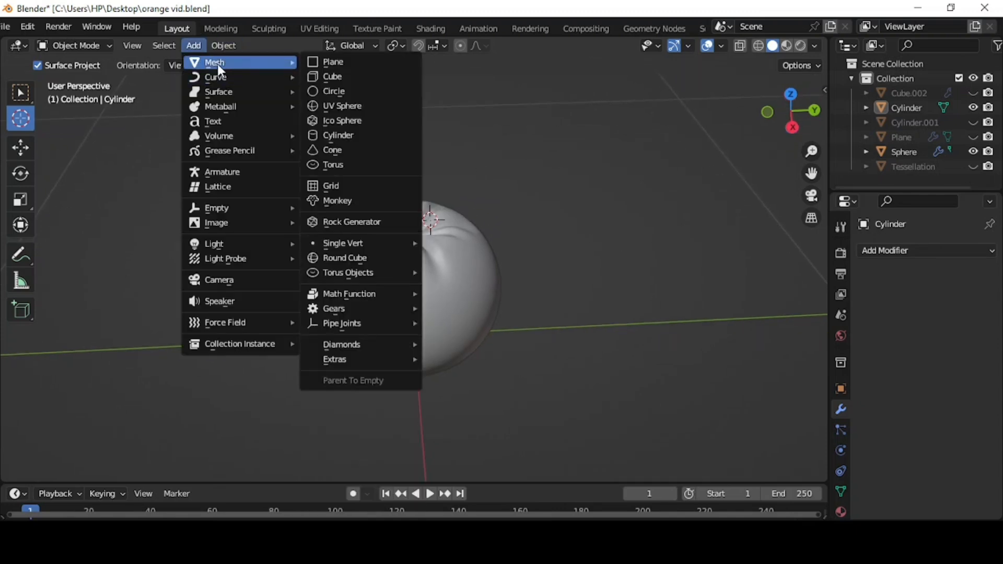
click(385, 68)
key(s)
scroll(560, 320, down, 3)
click(485, 261)
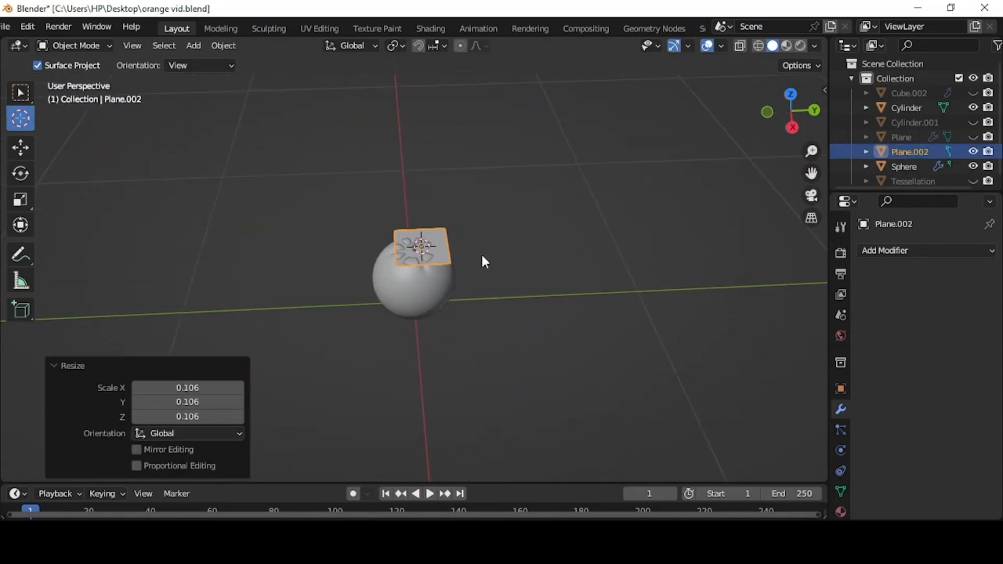
Position the plane above the orange beside the stem and scale it by 1.457 along Y.
scroll(485, 261, up, 2)
click(20, 148)
mouse_move(489, 233)
mouse_down()
mouse_move(529, 238)
mouse_move(490, 220)
mouse_up()
middle_drag(490, 220, 642, 292)
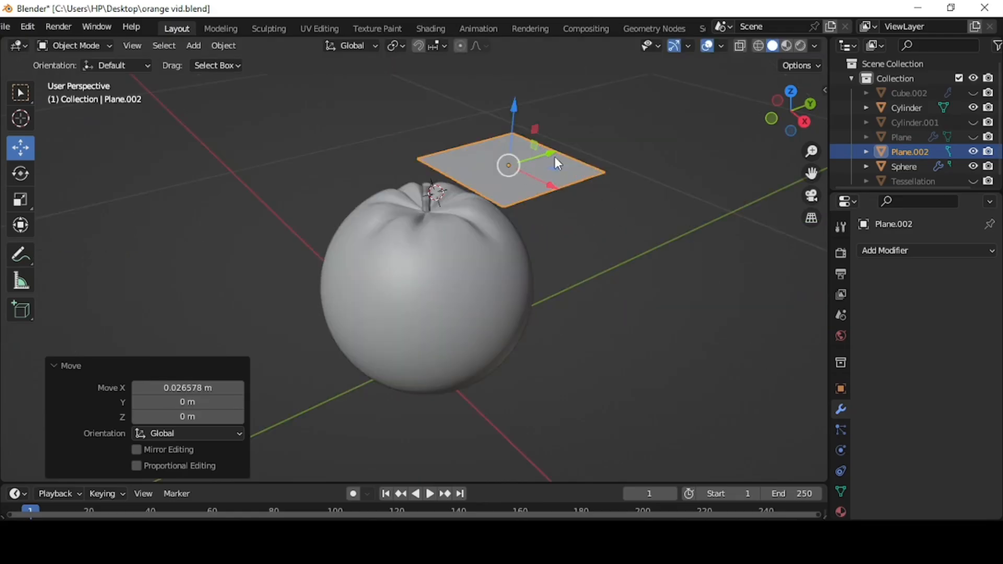
key(s)
key(y)
click(577, 156)
middle_drag(576, 157, 585, 240)
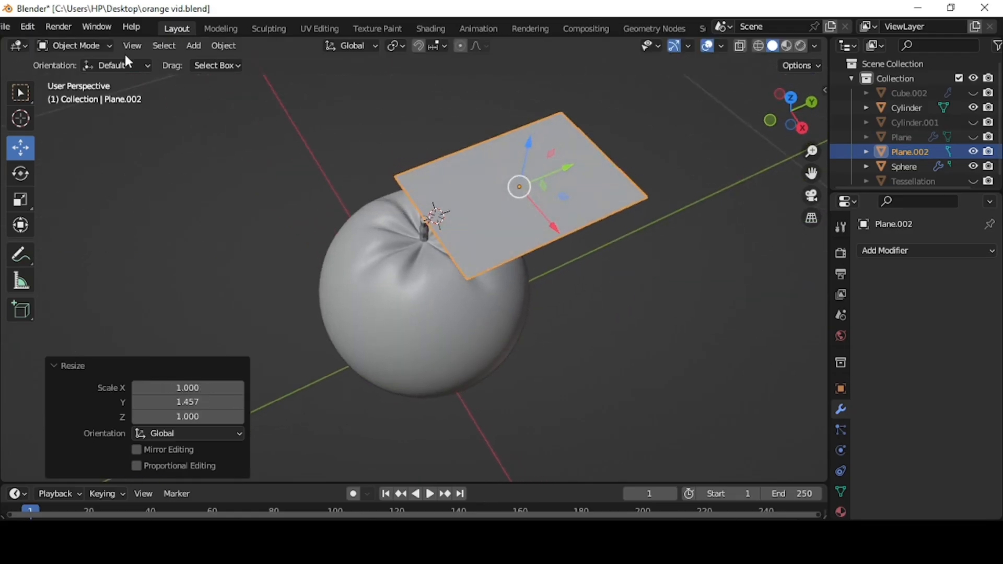
Divide the plane with one centred lengthwise loop cut and two crosswise loop cuts.
click(74, 46)
click(94, 76)
key(ctrl+r)
click(596, 173)
right_click(562, 231)
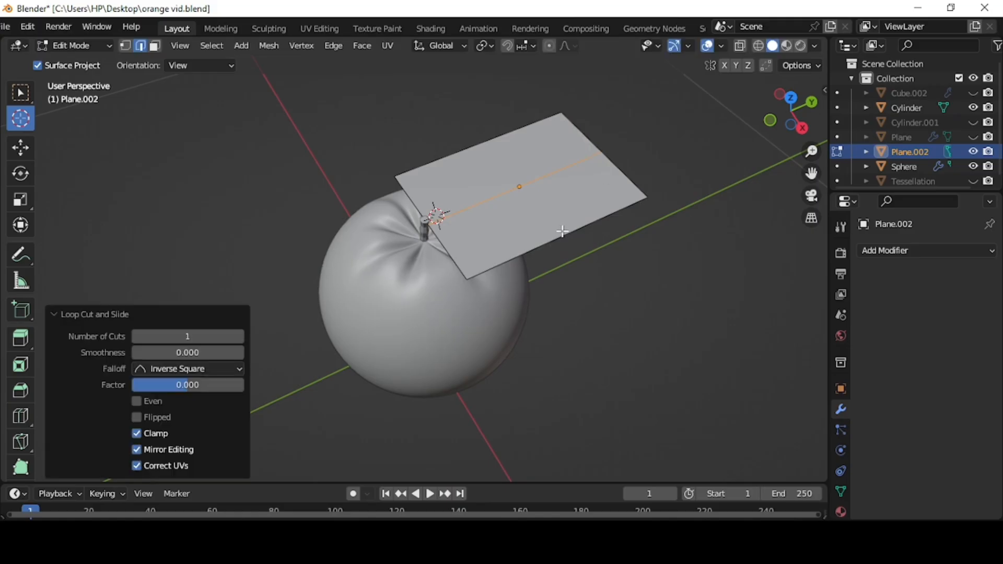
key(ctrl+r)
click(481, 160)
click(481, 160)
click(208, 337)
text(2)
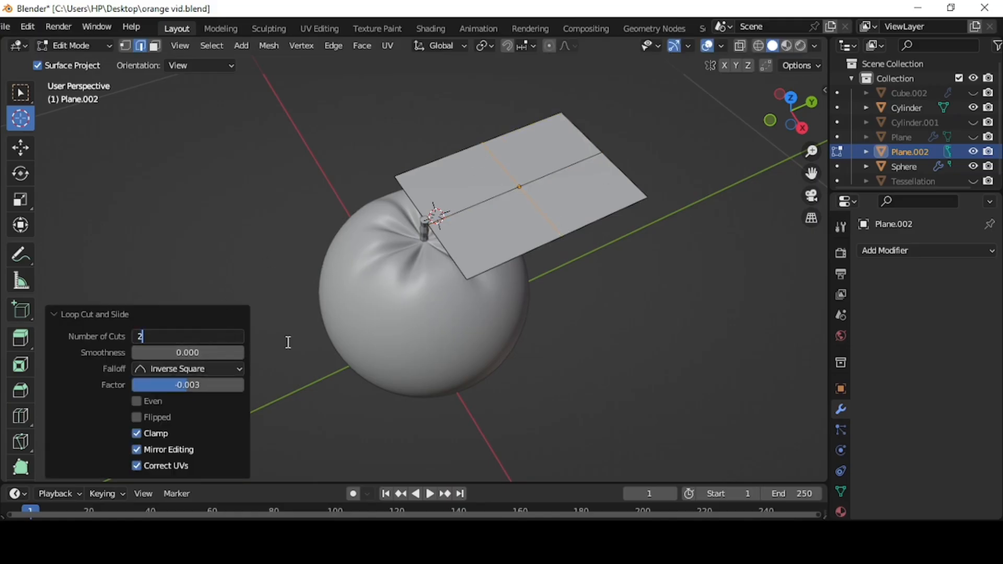
key(Return)
Taper both short ends of the plane into leaf points, scaling the outer end edges by 0.073.
middle_drag(559, 354, 524, 297)
key(w)
drag(345, 163, 520, 238)
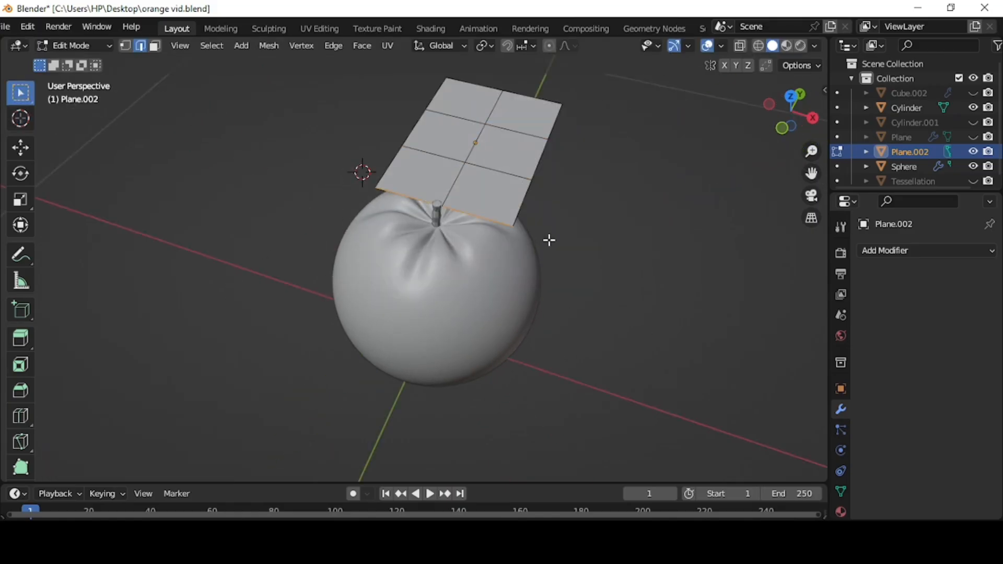
key(s)
click(448, 212)
middle_drag(448, 211, 594, 166)
drag(596, 158, 662, 283)
key(s)
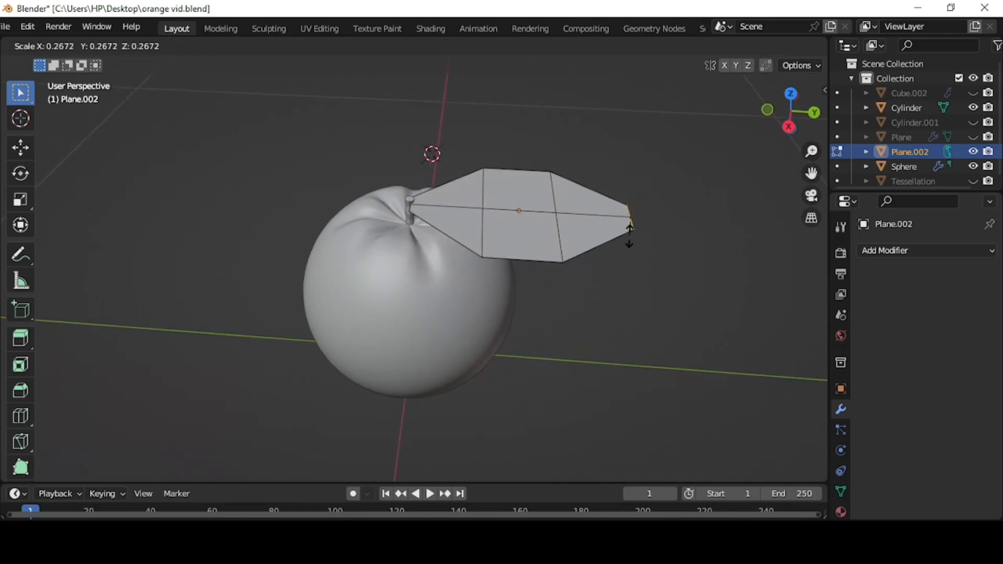
click(629, 227)
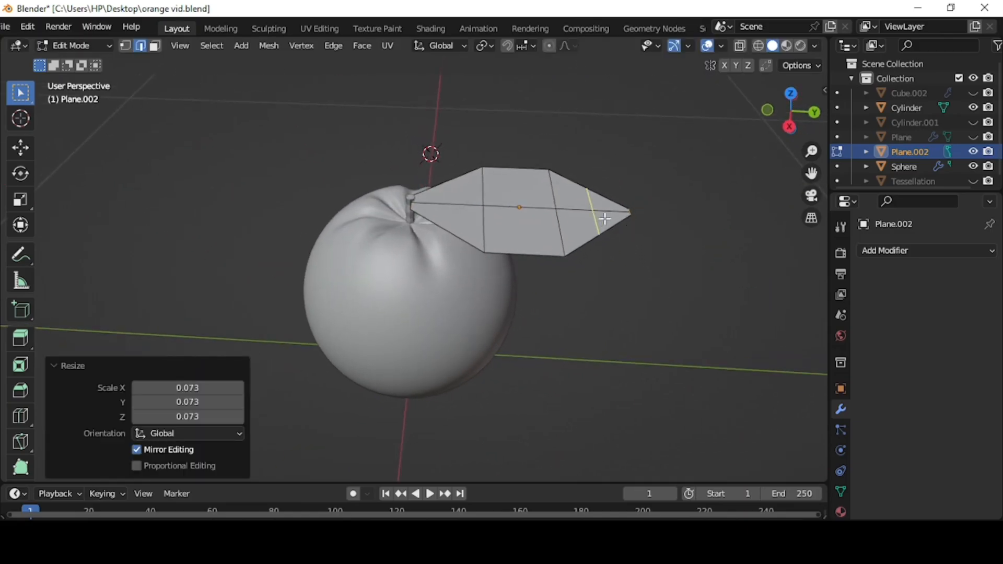
Add one lengthwise loop cut on each side of the leaf's centre line, both centred at factor 0.
click(559, 218)
click(559, 219)
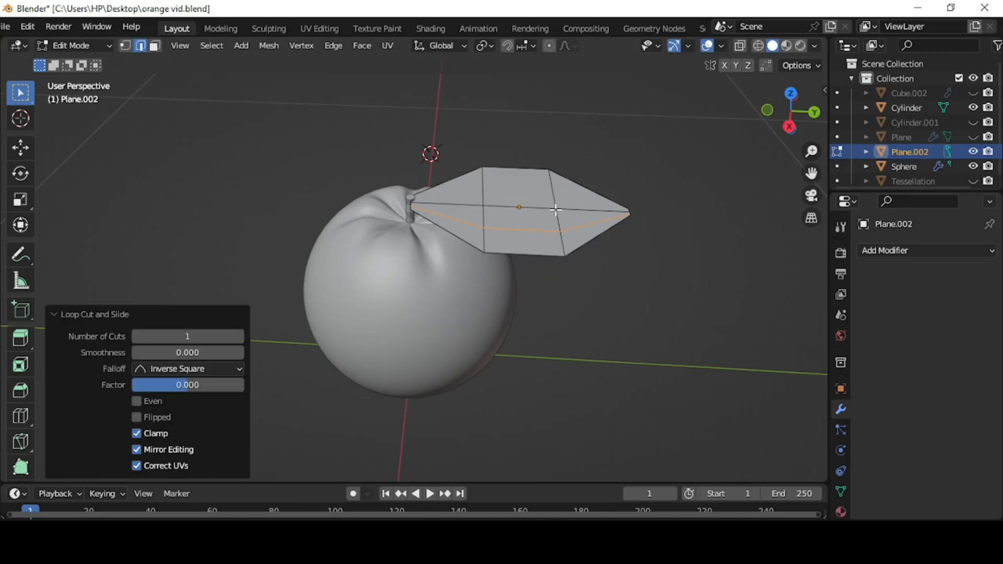
key(ctrl+r)
click(549, 193)
click(549, 192)
middle_drag(592, 221, 575, 195)
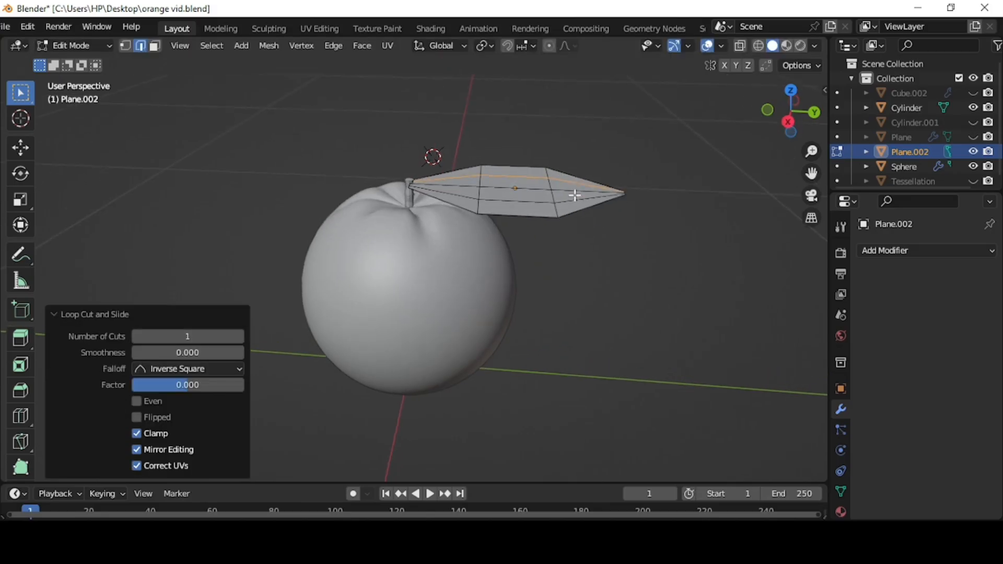
Lower the leaf's central lengthwise edge loop by about 0.017 m along Z to form a crease.
alt+click(544, 190)
key(g)
key(z)
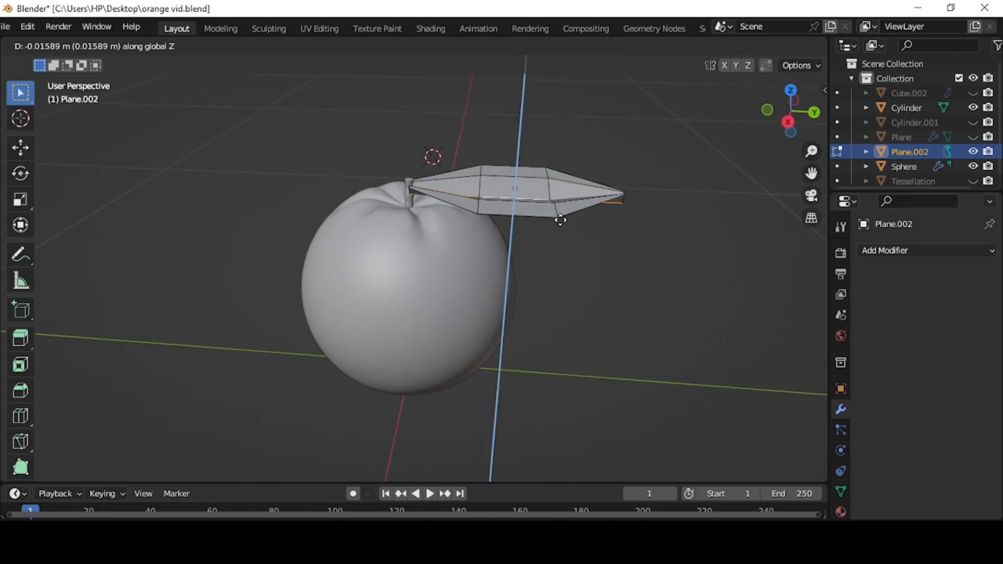
click(561, 221)
middle_drag(594, 217, 532, 245)
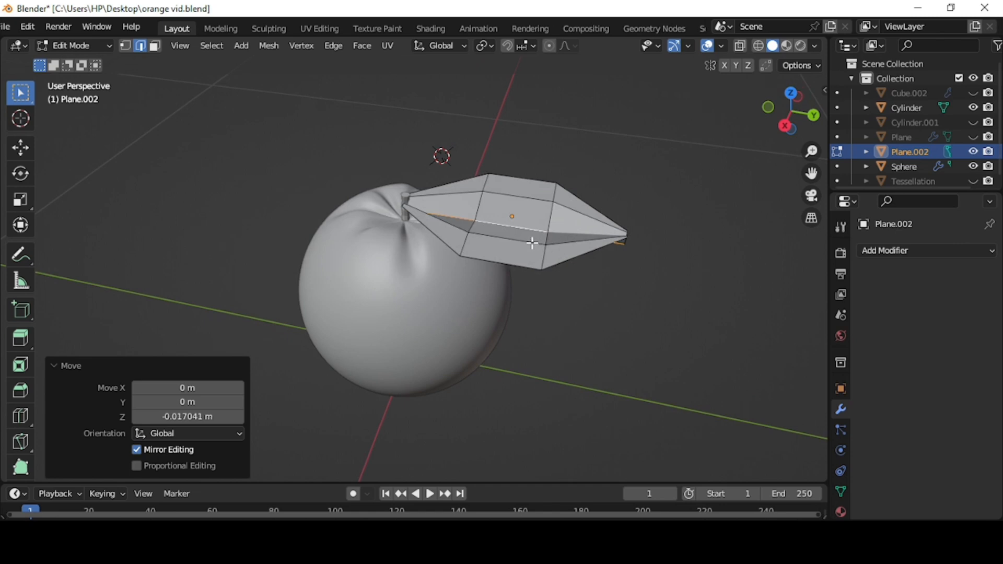
Select the two lengthwise loops flanking the crease and scale them inward along X to narrow the groove.
alt+click(532, 244)
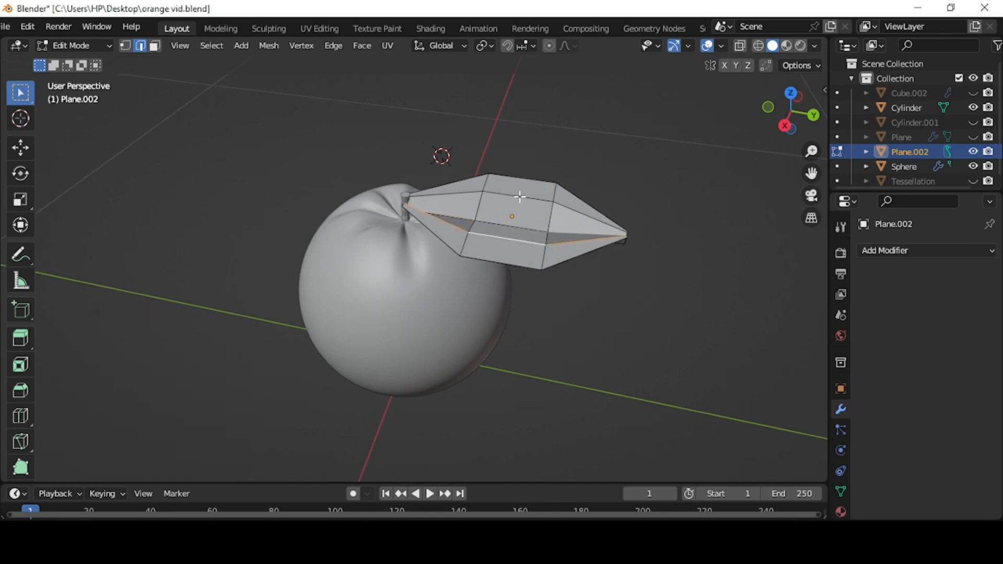
middle_drag(579, 293, 564, 243)
key(s)
key(x)
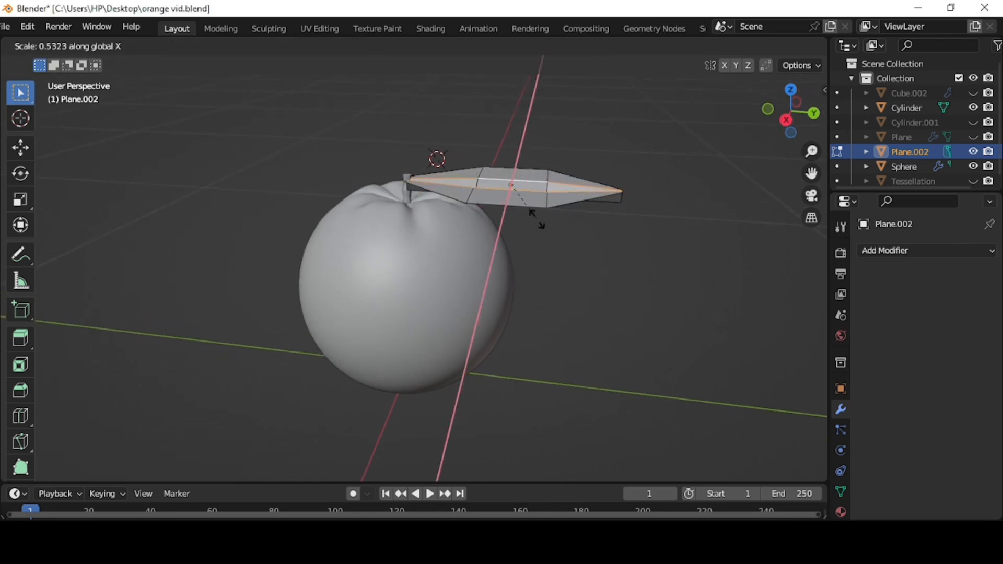
click(516, 189)
middle_drag(601, 248, 657, 270)
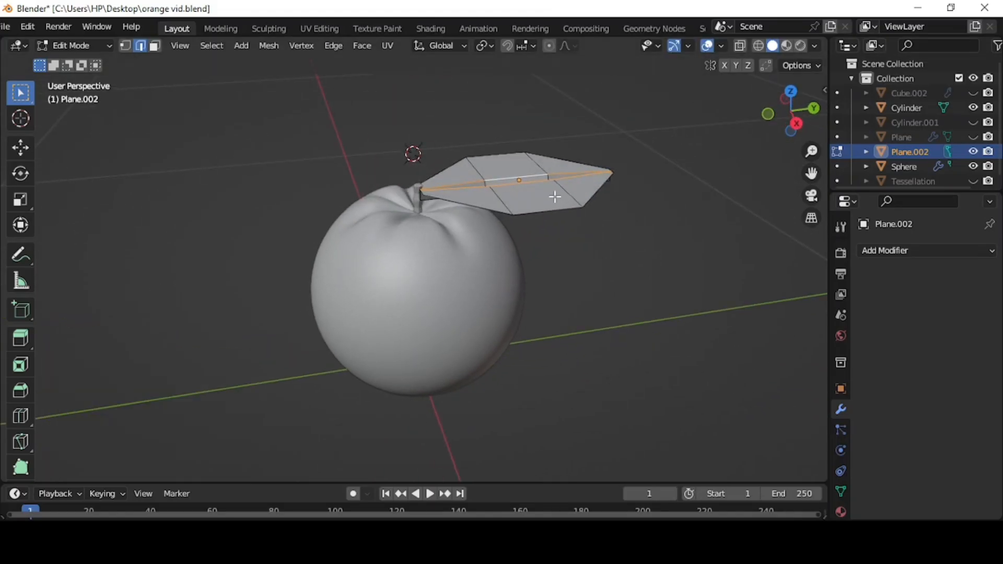
Move the whole leaf object about 0.035 m along X and 0.027 m up along Z.
middle_drag(555, 196, 535, 206)
scroll(535, 185, up, 5)
click(73, 46)
click(96, 65)
scroll(536, 206, down, 1)
drag(601, 128, 629, 126)
middle_drag(563, 217, 585, 199)
Extrude the leaf's stem-end edges by about -0.043 m along Y to make a stalk.
click(59, 46)
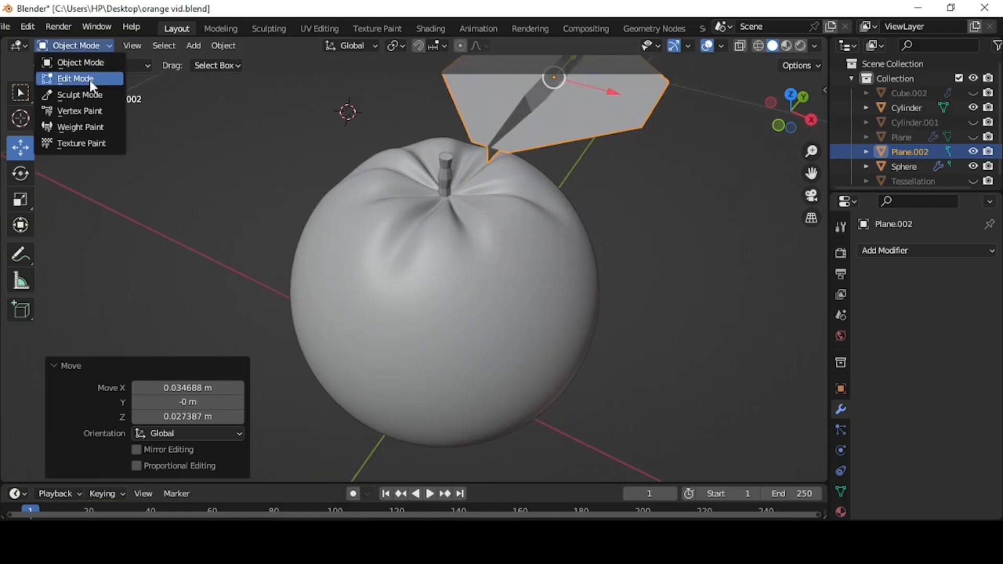
click(90, 80)
middle_drag(502, 167, 512, 156)
scroll(512, 156, up, 3)
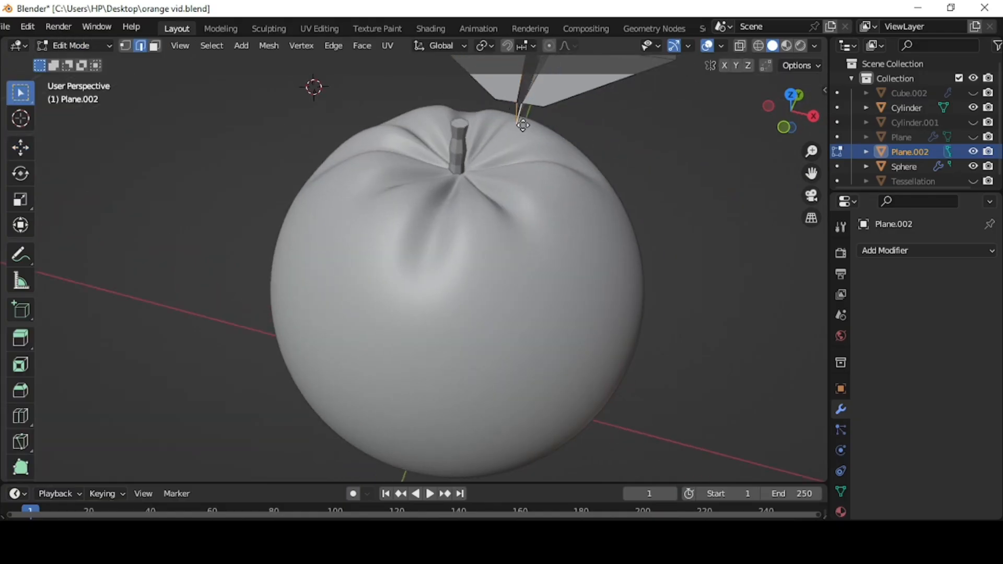
key(g)
key(y)
click(502, 160)
middle_drag(543, 172, 559, 230)
Add a Solidify modifier to the leaf object and increase its thickness by one increment.
click(75, 45)
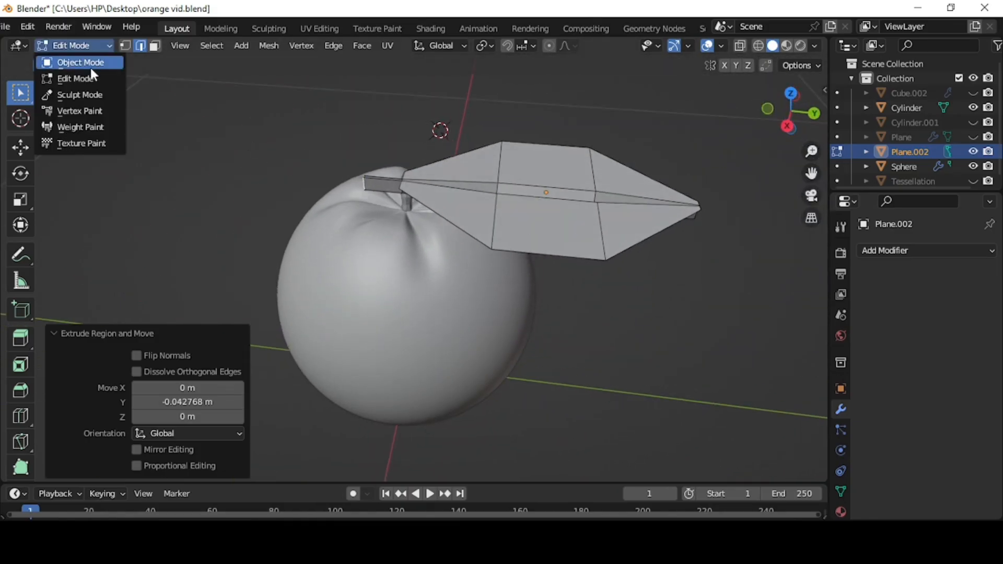
click(90, 67)
click(919, 250)
click(734, 502)
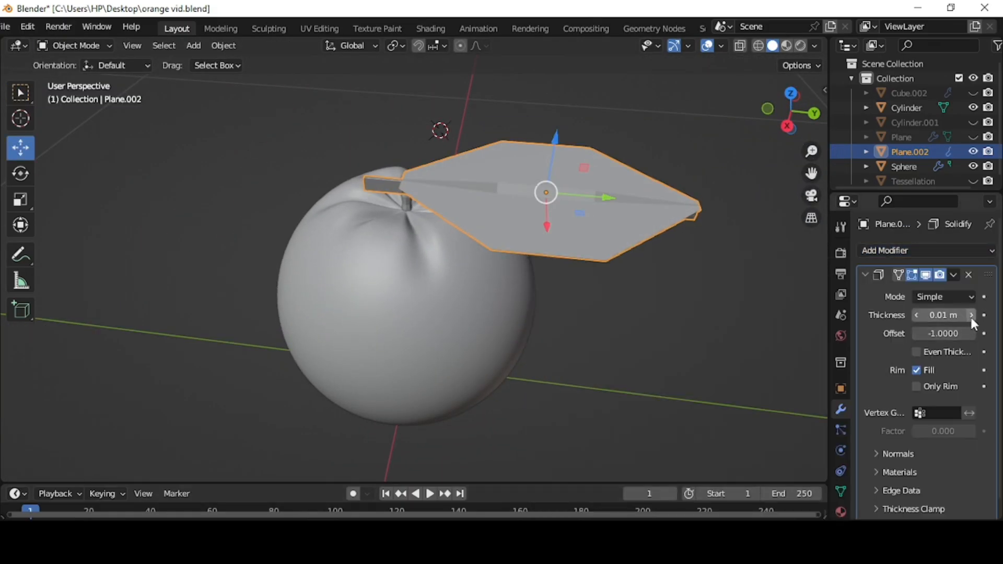
click(971, 315)
Add a Subdivision Surface modifier to the leaf with viewport and render levels both at 3.
click(940, 250)
scroll(759, 486, down, 1)
click(716, 512)
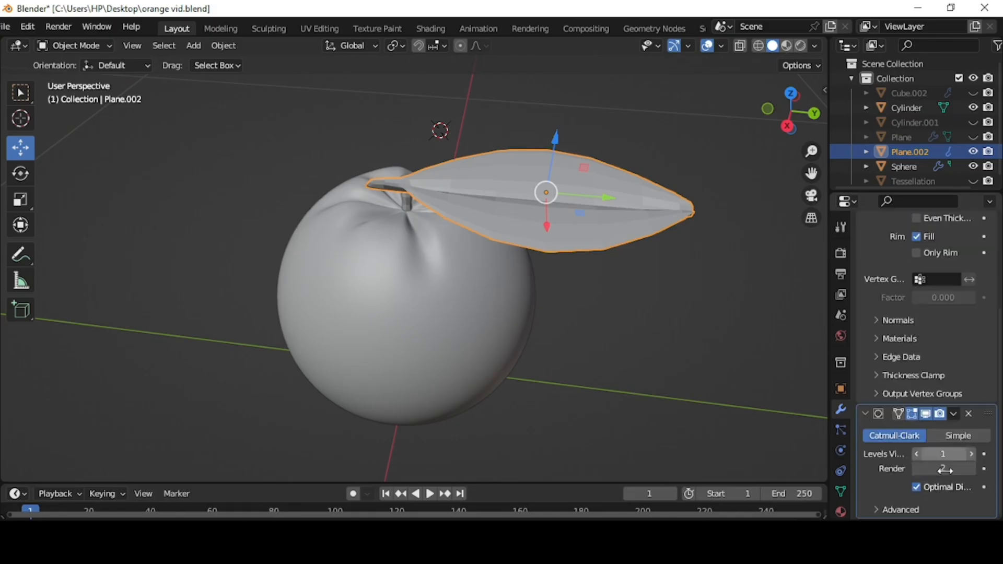
click(973, 454)
click(973, 470)
Raise the vertices at the leaf's outer tip by about 0.01 m along Z.
click(98, 48)
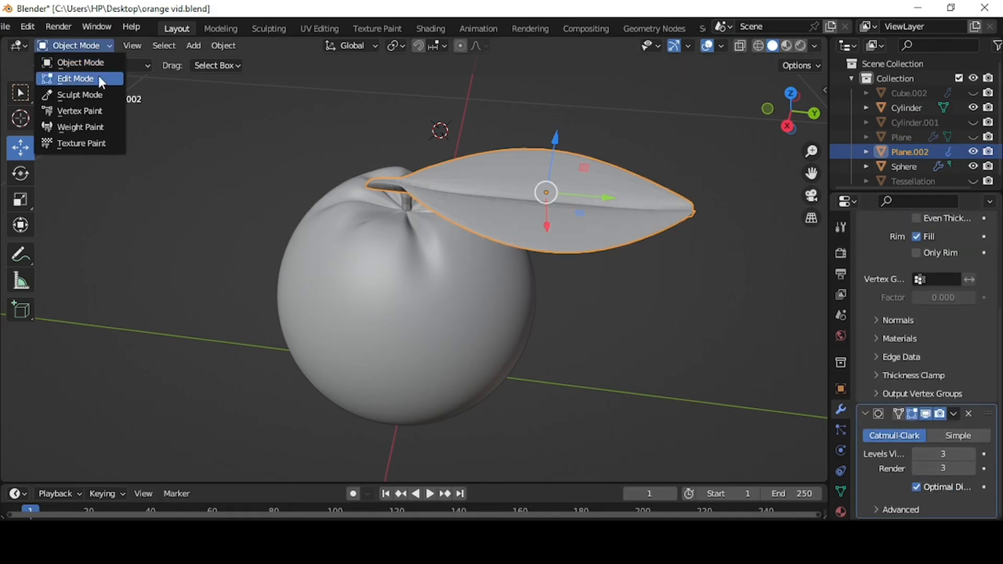
click(99, 76)
middle_drag(677, 277, 223, 116)
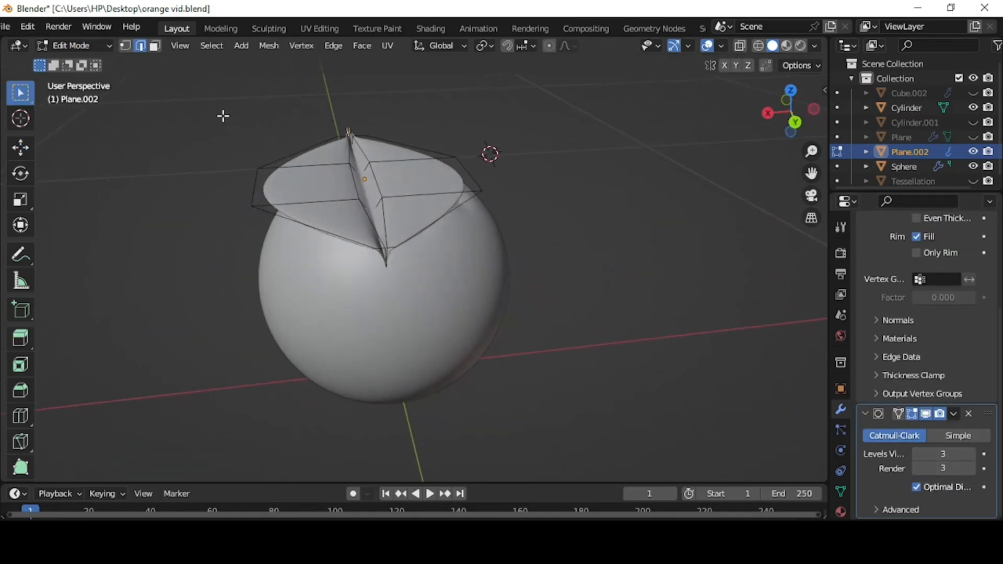
click(125, 46)
scroll(340, 289, up, 3)
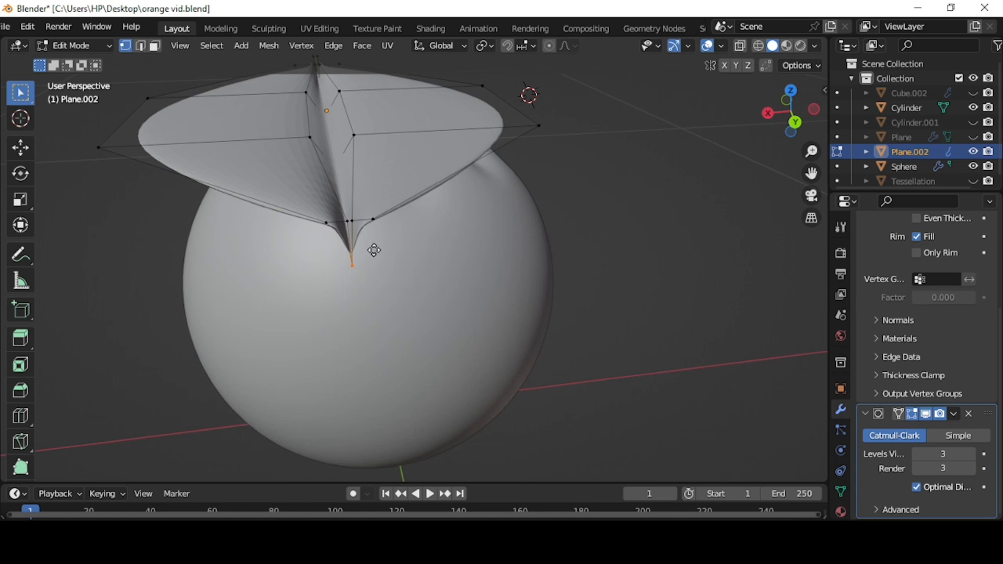
key(g)
key(z)
click(377, 226)
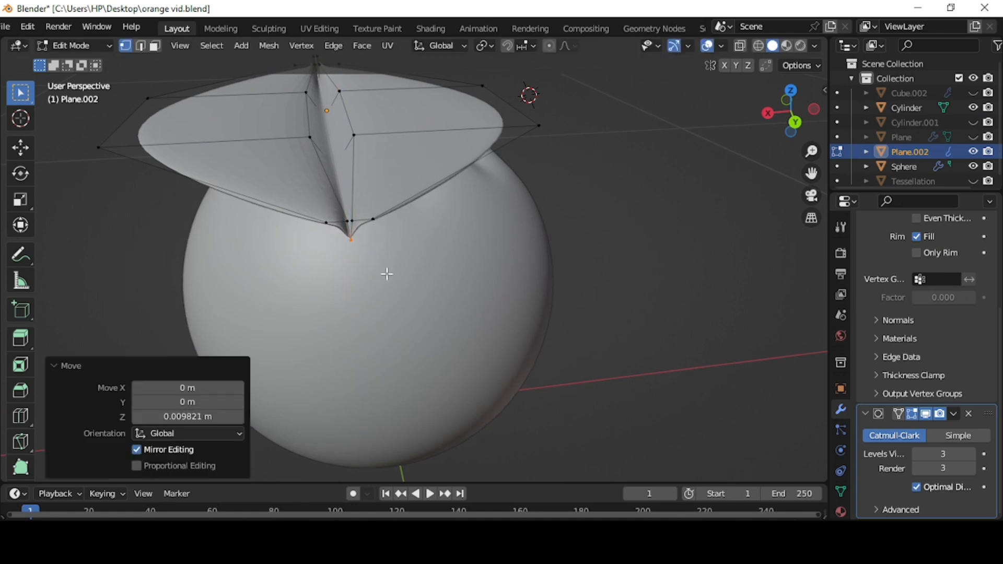
Lower the end vertices of the leaf's stalk by about 0.016 m along Z.
middle_drag(385, 274, 467, 174)
drag(383, 166, 412, 224)
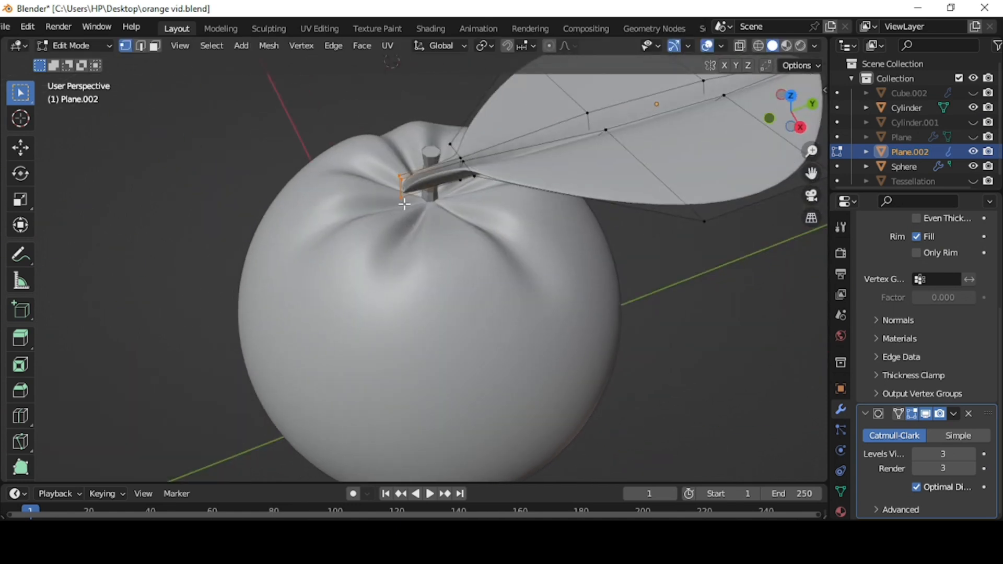
key(g)
key(z)
click(429, 177)
scroll(616, 251, down, 6)
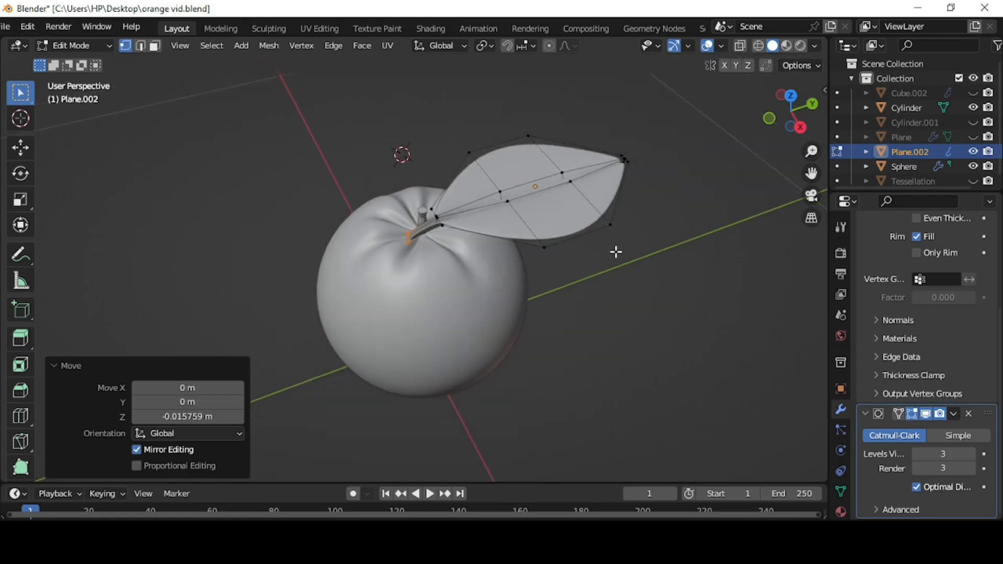
Rotate the leaf's outer end faces downward with proportional editing enabled.
middle_drag(632, 202, 566, 193)
key(3)
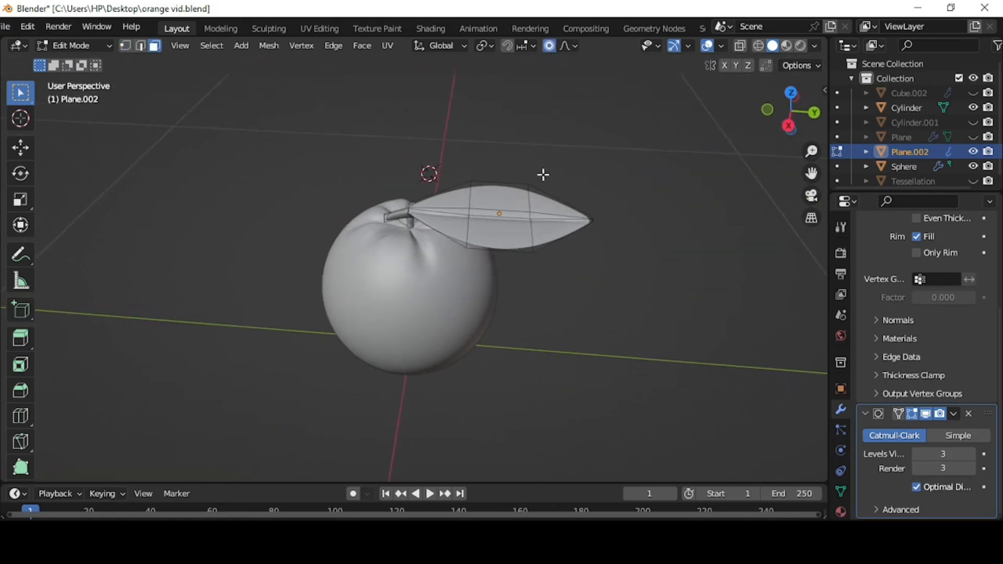
drag(578, 238, 590, 240)
middle_drag(622, 246, 614, 208)
key(r)
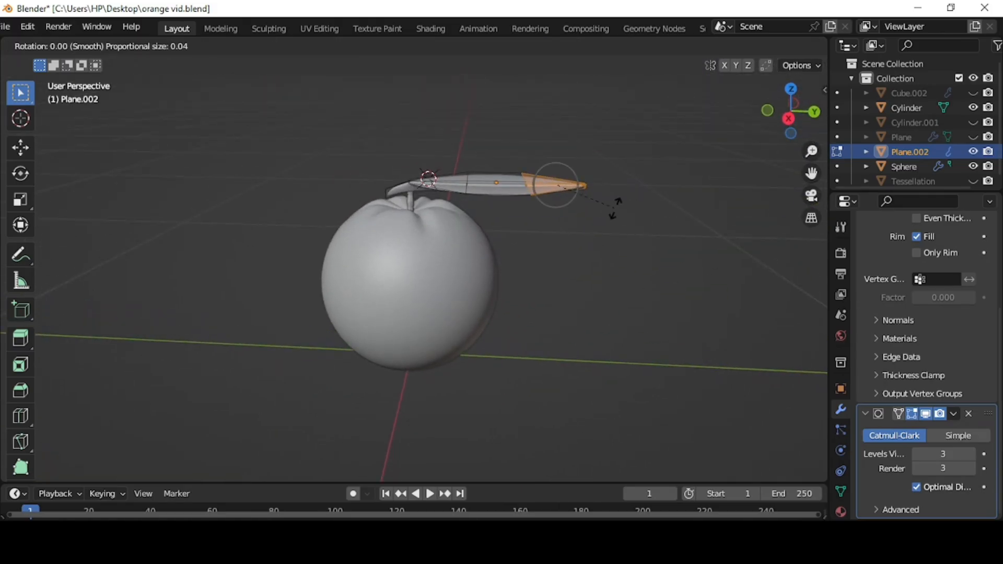
click(612, 219)
Adjust the leaf's inner cross edges along Z with proportional editing to arch the leaf.
middle_drag(550, 225, 486, 168)
key(g)
key(z)
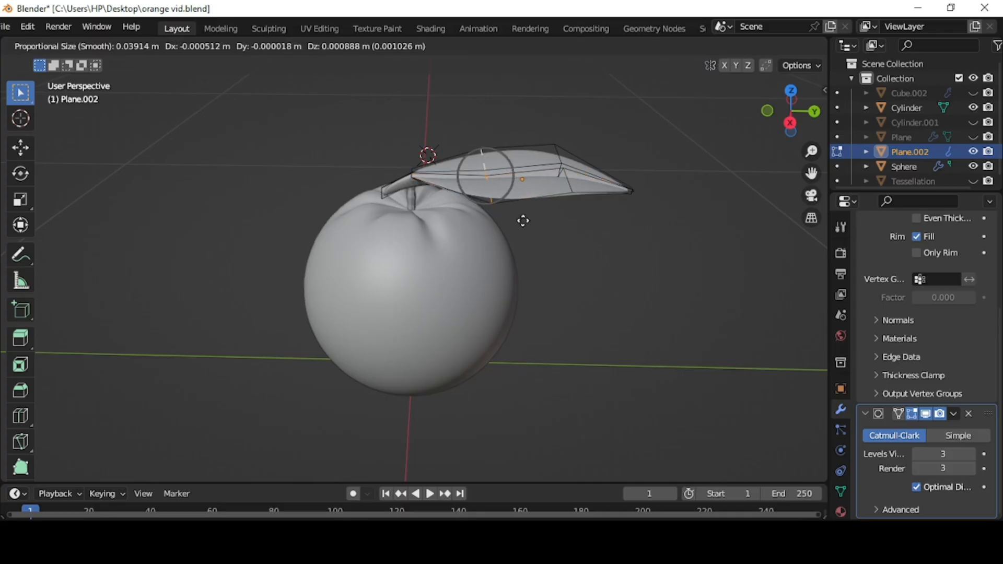
click(513, 210)
middle_drag(512, 206, 638, 245)
key(g)
key(z)
click(614, 248)
Scale the whole leaf object down uniformly to roughly 0.64.
click(76, 46)
click(79, 62)
key(s)
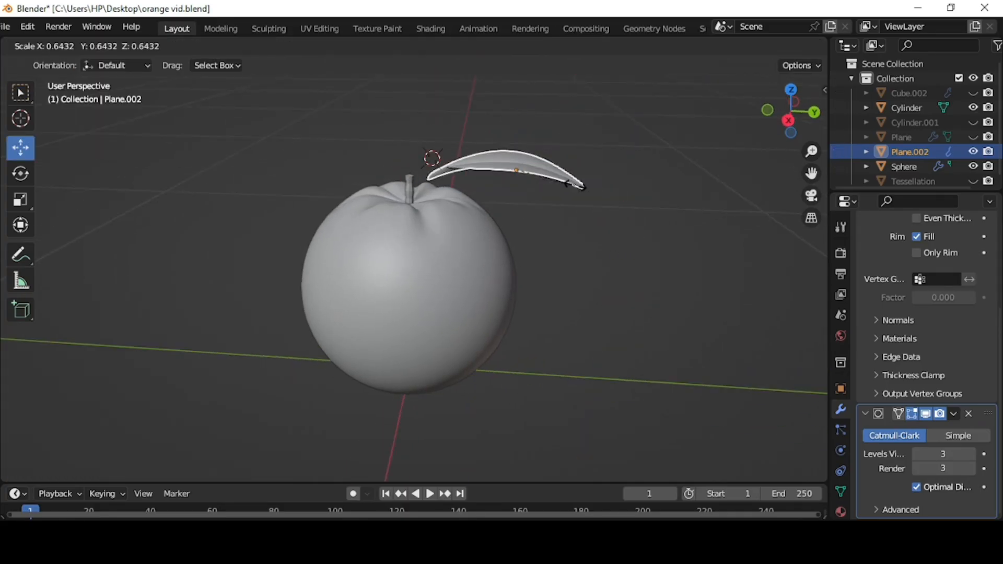
click(570, 182)
Lower the leaf and slide it along Y until its stalk meets the orange's stem.
scroll(564, 167, up, 1)
drag(544, 82, 546, 107)
key(g)
key(y)
click(556, 171)
key(s)
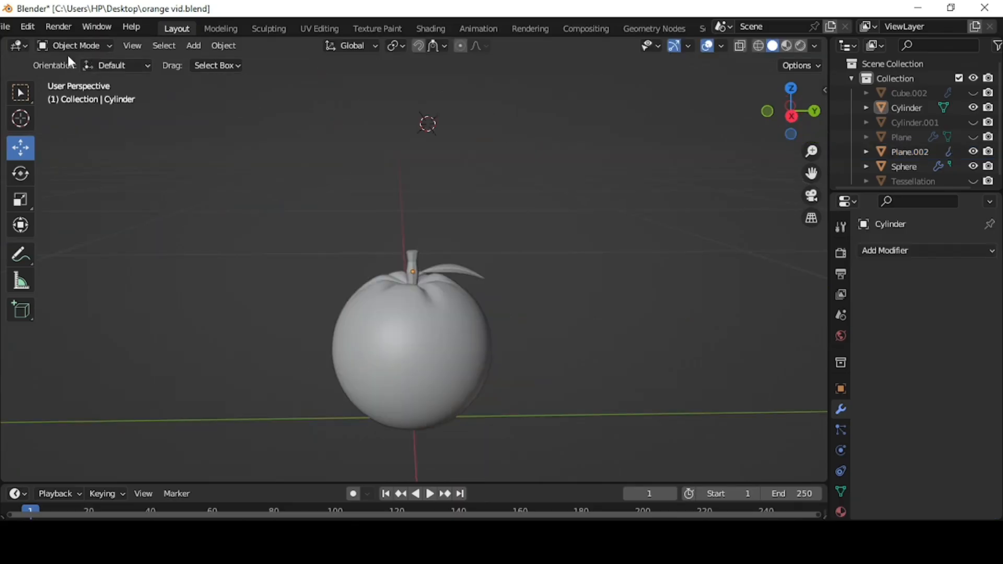
Add a Subdivision Surface modifier to the stem with viewport level 2 and render level 3.
key(w)
click(416, 258)
scroll(418, 267, up, 3)
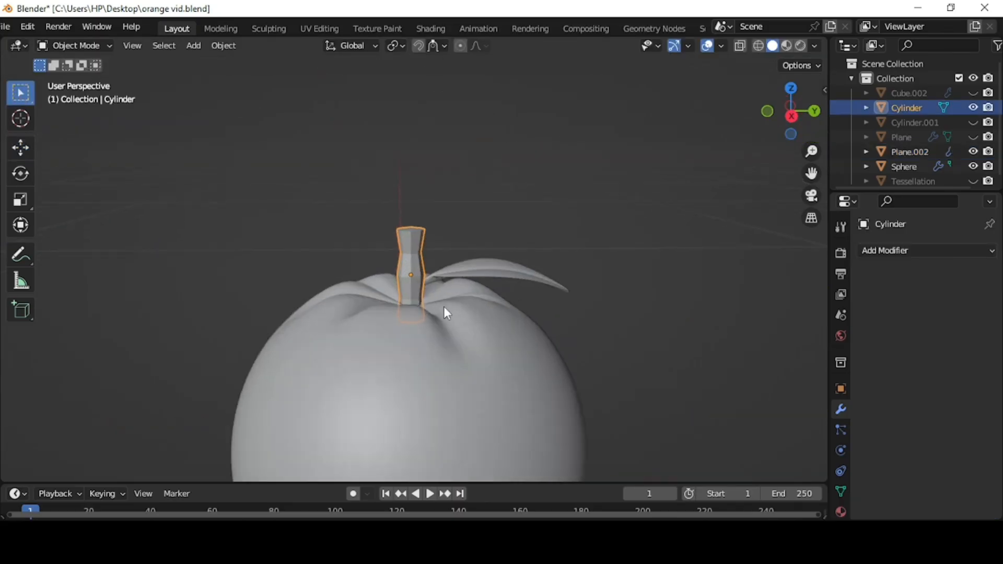
click(920, 250)
click(716, 516)
click(975, 316)
click(971, 330)
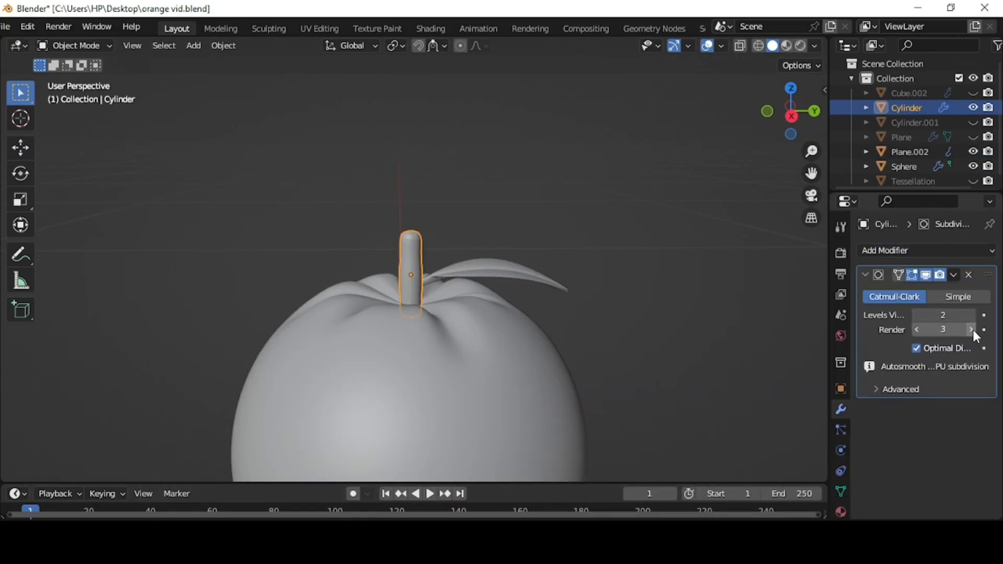
Bevel the edges of the stem mesh slightly to keep its shape under subdivision.
click(77, 45)
click(79, 79)
ctrl+click(520, 318)
key(ctrl+b)
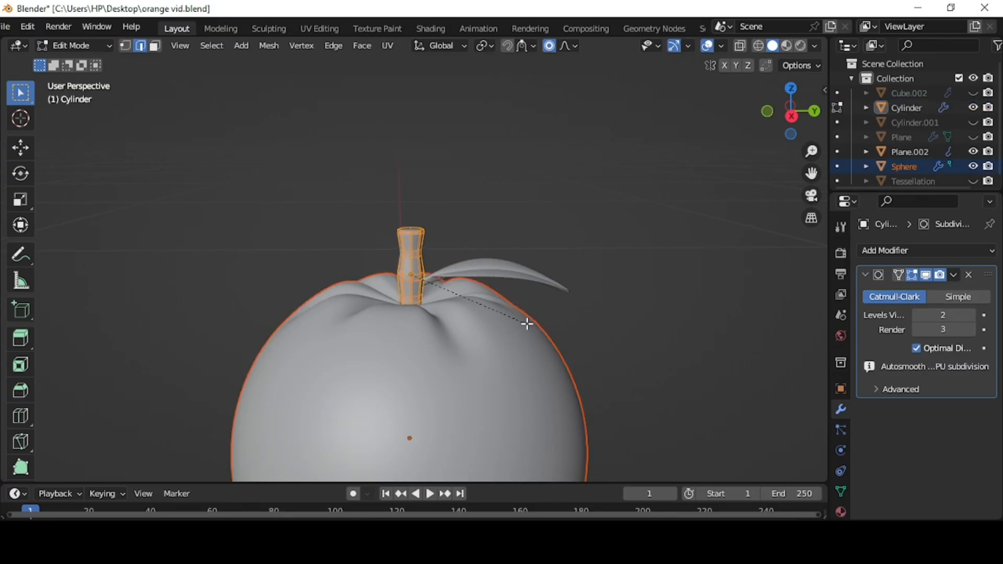
click(526, 322)
Return to Object Mode and apply Shade Smooth to the stem.
click(97, 48)
click(99, 58)
scroll(410, 251, up, 2)
click(409, 250)
right_click(410, 249)
click(413, 253)
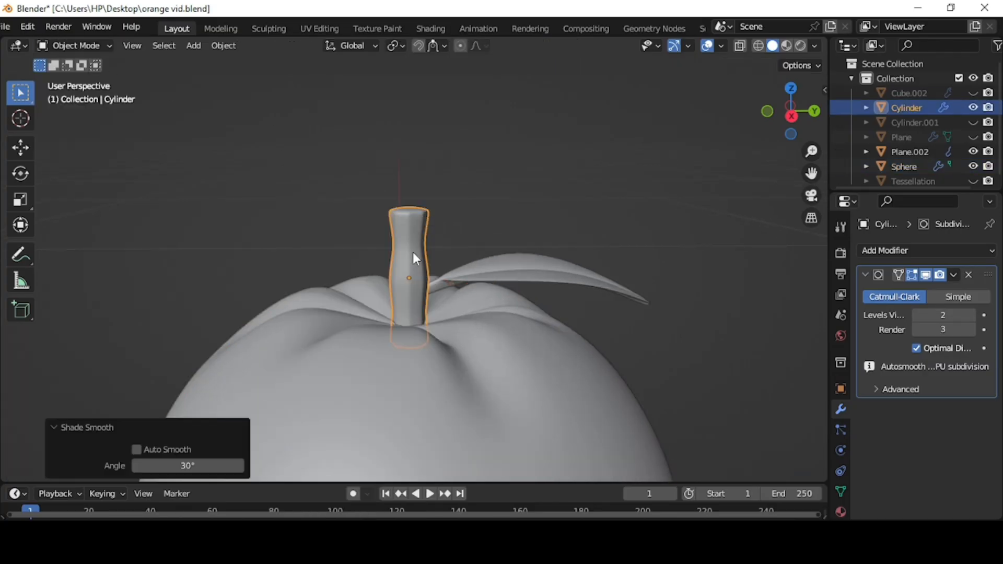
Join the leaf and the stem into one object, keeping the stem as the active object.
scroll(542, 268, down, 8)
click(623, 262)
key(shift+space)
key(g)
scroll(500, 293, down, 1)
middle_drag(500, 299, 450, 268)
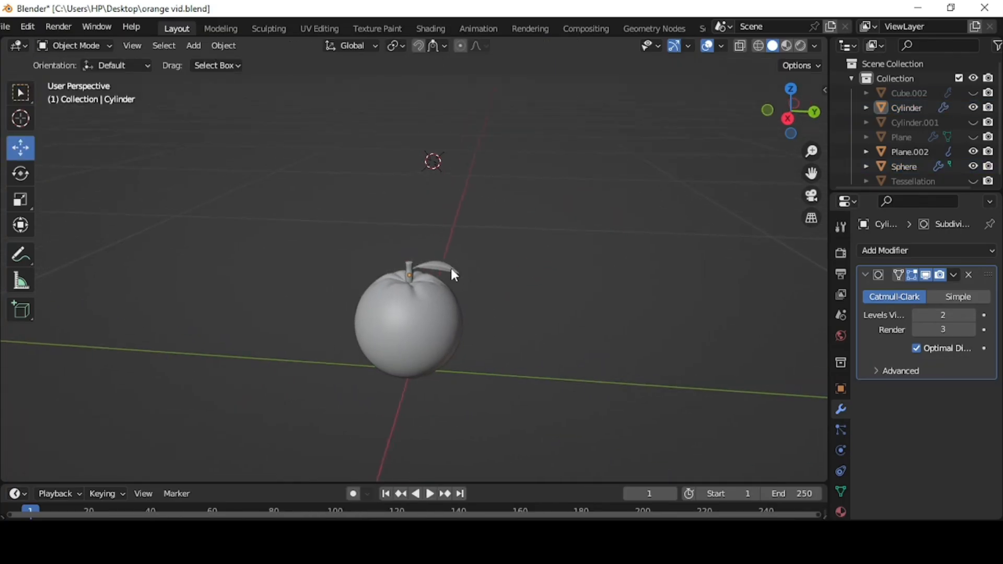
click(413, 267)
shift+click(409, 268)
key(ctrl+j)
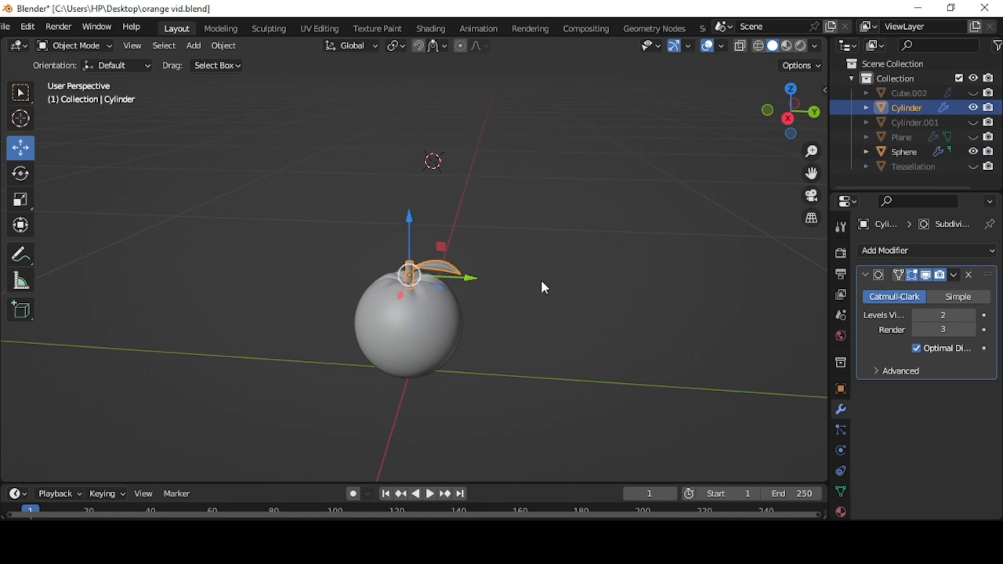
Select the orange with its stem and leaf, unhide the Tessellation object, and move the orange along negative Y in front of it.
click(542, 282)
drag(323, 225, 515, 398)
middle_drag(516, 398, 559, 392)
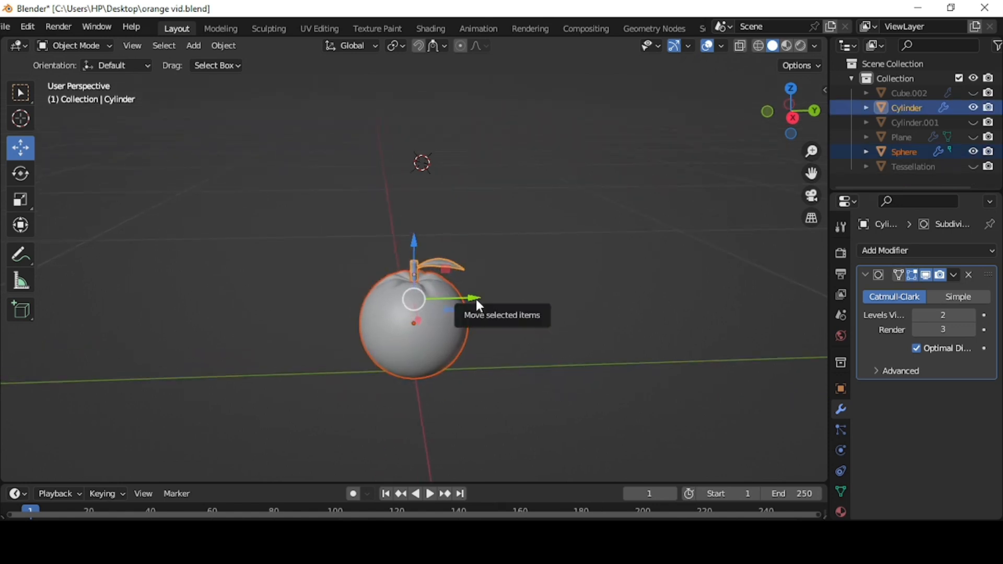
drag(480, 306, 202, 308)
middle_drag(201, 309, 373, 300)
click(973, 166)
drag(325, 291, 238, 309)
Unhide the remaining basket parts Cube.002, Cylinder.001 and Plane.
scroll(559, 360, down, 4)
middle_drag(559, 361, 509, 382)
click(973, 93)
click(973, 122)
click(974, 137)
middle_drag(499, 298, 626, 304)
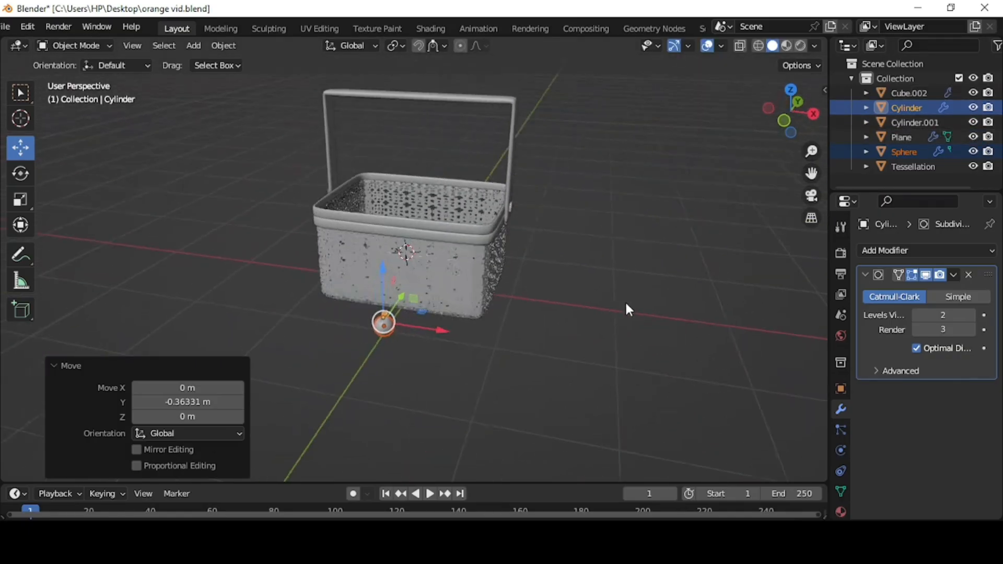
scroll(626, 305, down, 4)
Add a plane, enlarge it into a floor, and align it vertically with the basket's base.
click(194, 46)
click(334, 63)
drag(405, 195, 404, 227)
key(s)
click(652, 349)
key(KP_1)
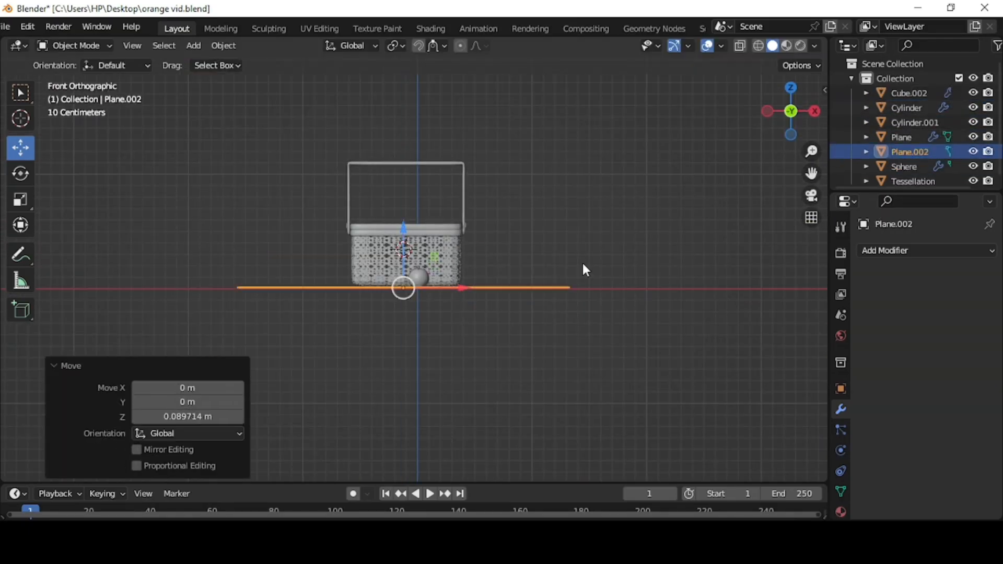
Extrude the floor plane's back edge upward along Z to form a backdrop wall behind the basket.
middle_drag(583, 263, 584, 308)
click(77, 46)
click(95, 81)
drag(239, 155, 564, 233)
key(e)
key(z)
click(553, 69)
click(76, 46)
click(84, 62)
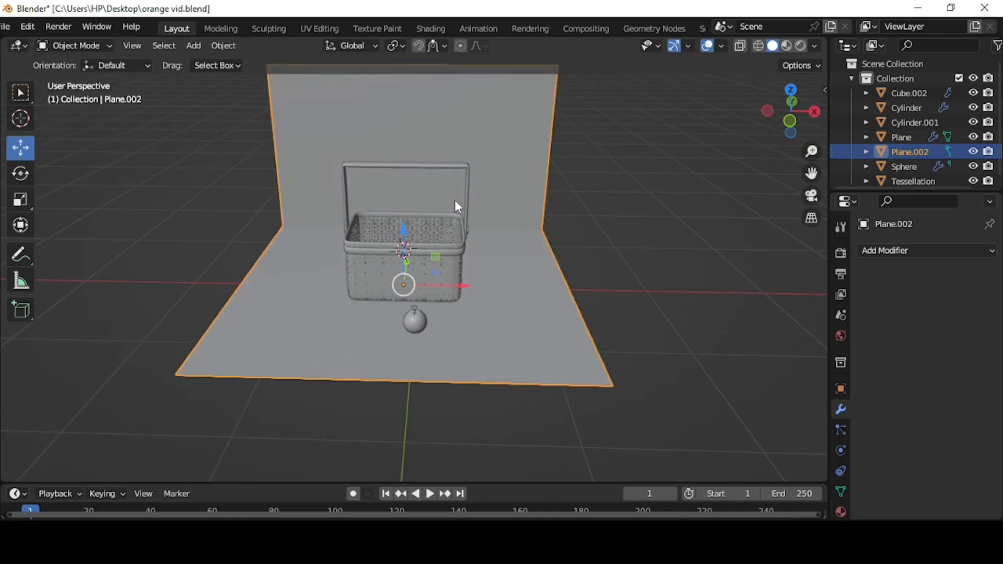
Widen the floor and backdrop object by scaling it along X.
key(s)
key(x)
click(769, 265)
scroll(769, 266, up, 3)
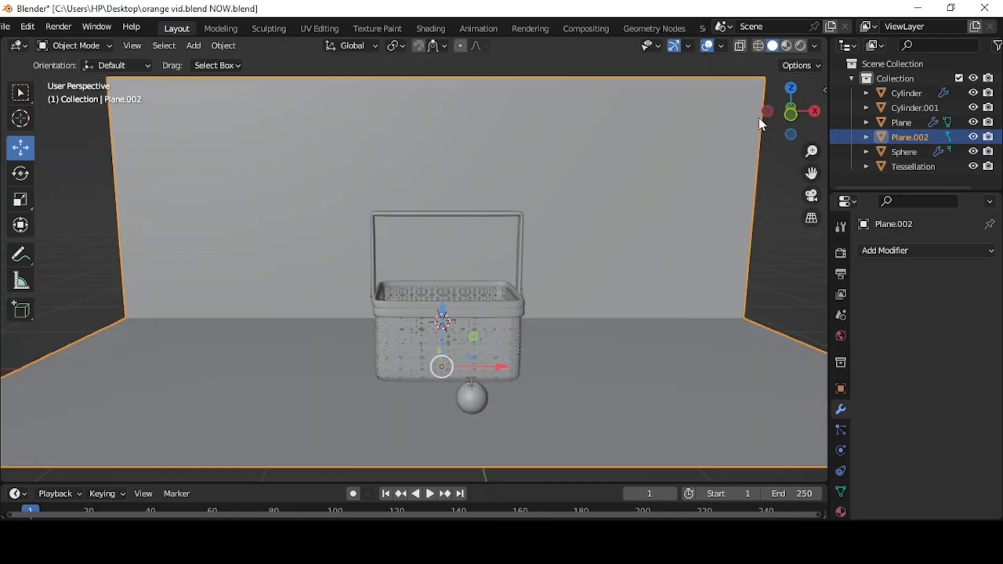
Give the backdrop a new material with a darkened base colour and switch the viewport to Material Preview.
click(840, 512)
click(935, 313)
click(787, 46)
middle_drag(743, 324, 708, 337)
click(949, 469)
drag(964, 269, 966, 298)
Set the base colour of the basket's handle and rim material to hex 5B4031.
scroll(602, 406, up, 1)
click(901, 121)
click(949, 468)
click(894, 403)
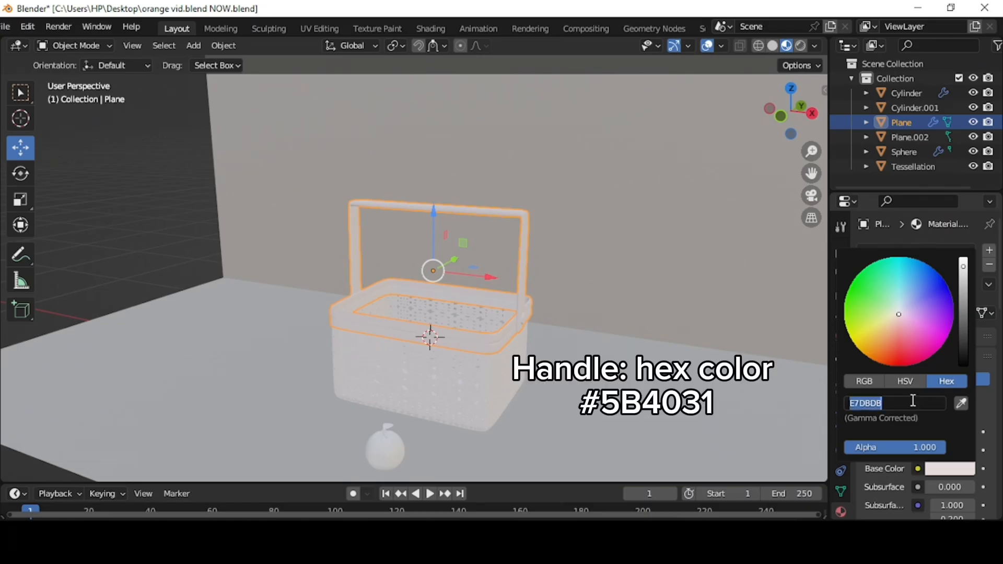
text(5B4031)
key(Return)
Set the base colour of the woven basket body to hex B58E68.
click(502, 397)
click(949, 468)
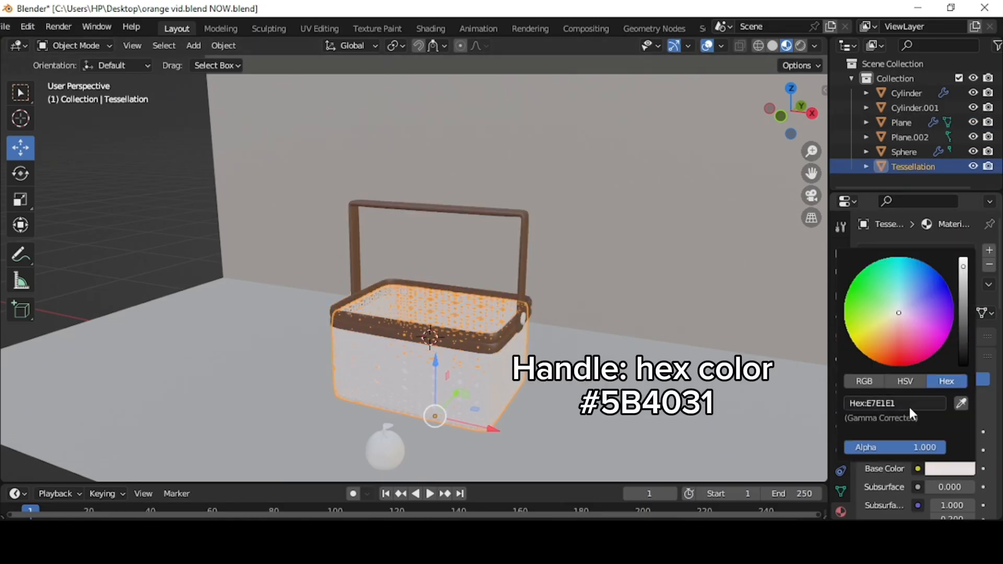
text(B58)
text(8)
key(Return)
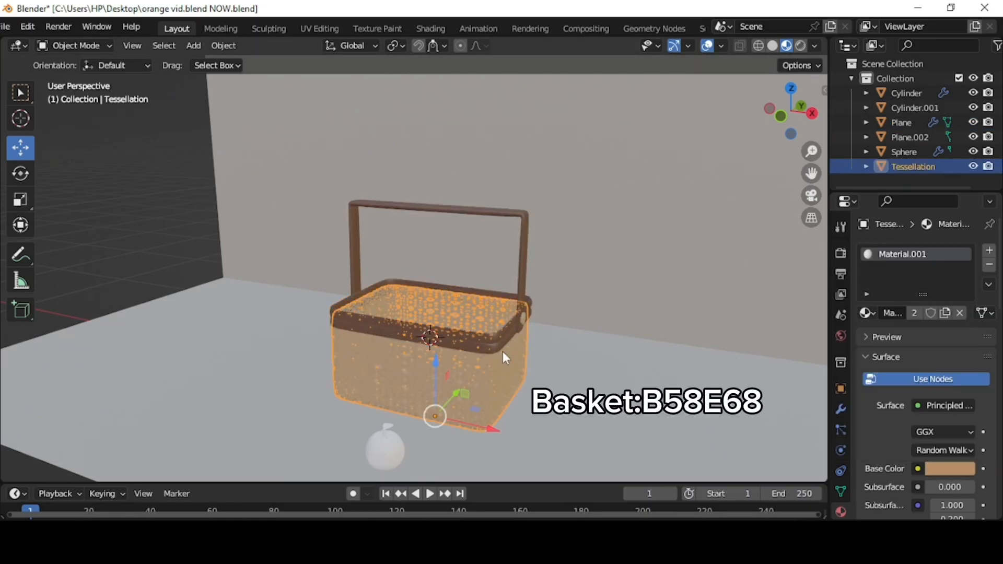
Give the handle rivets a light tan material colour and the orange's stem and leaf a green base colour.
scroll(554, 363, up, 3)
click(574, 351)
click(957, 469)
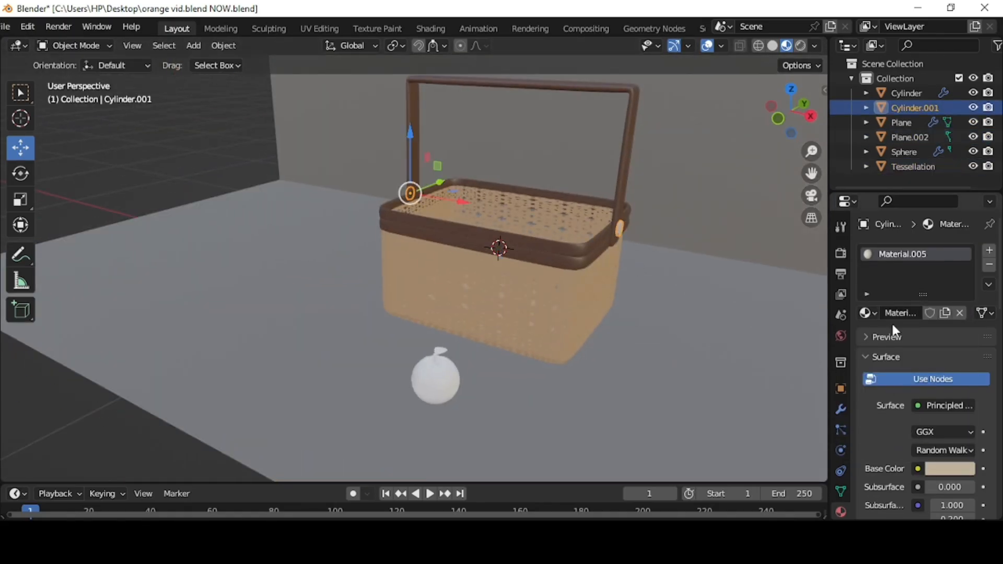
click(868, 313)
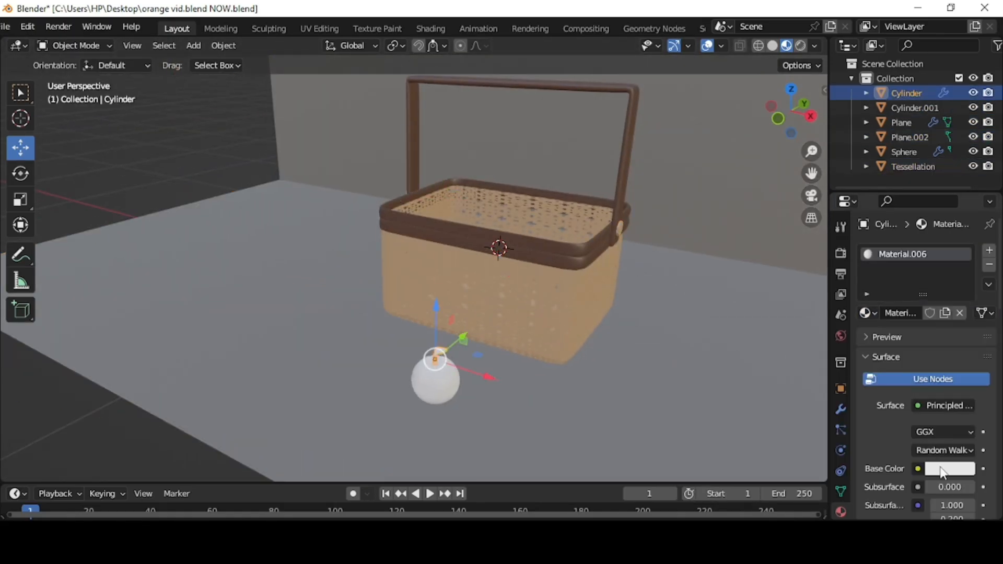
click(950, 469)
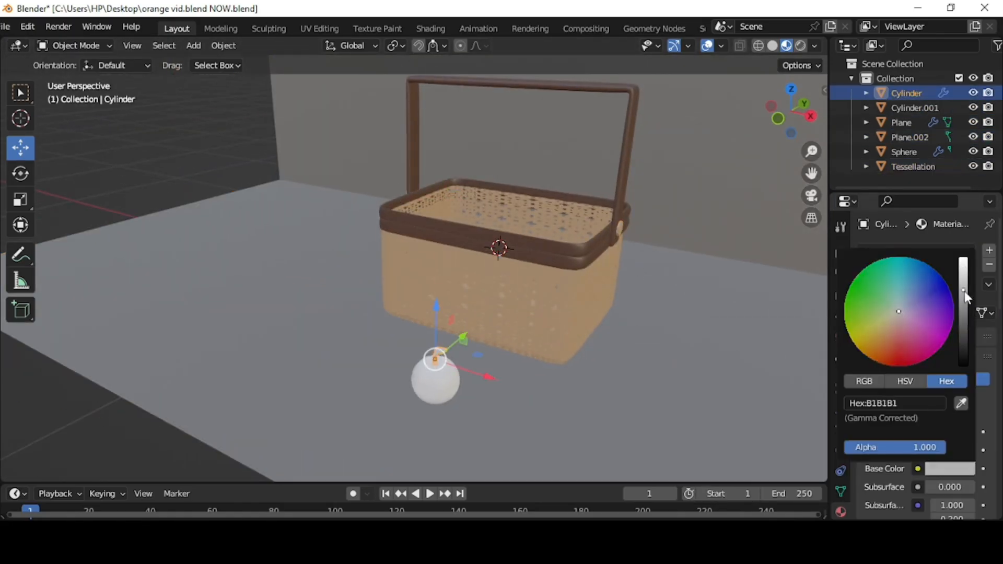
drag(966, 296, 964, 339)
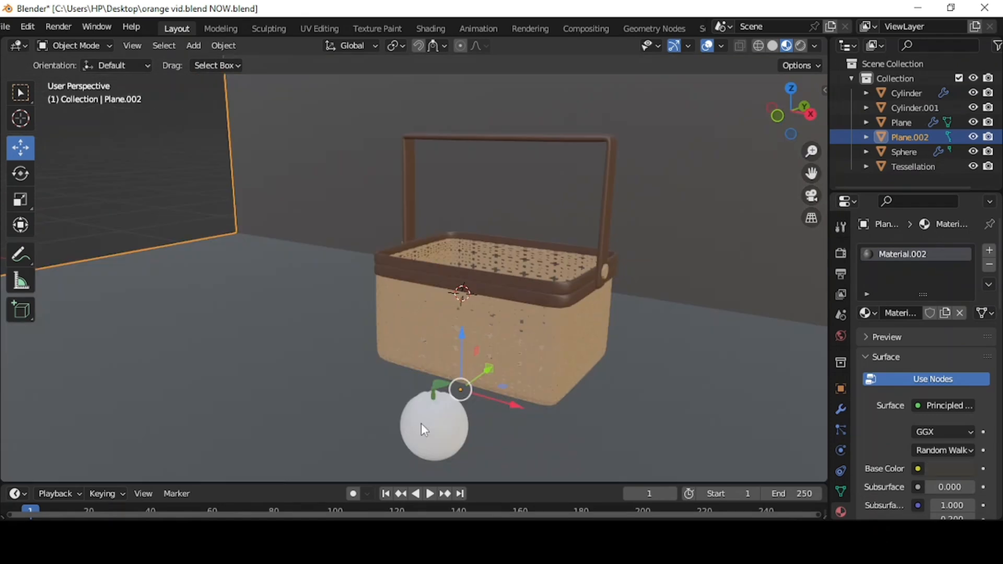
Select the orange, split the viewport area in two, and turn the new area into a Shader Editor without its sidebar.
click(421, 424)
drag(826, 43, 378, 56)
click(397, 45)
click(456, 183)
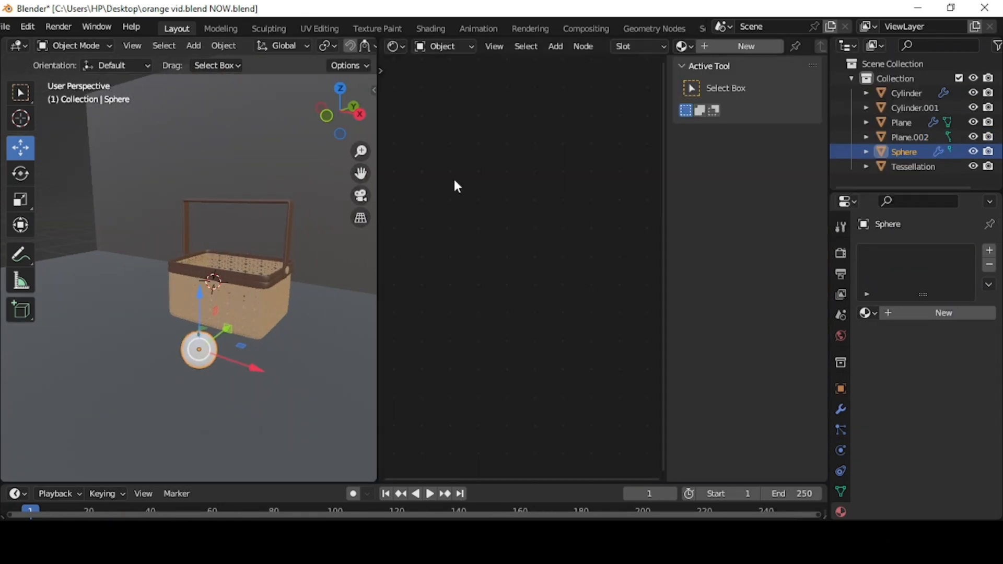
drag(669, 151, 823, 163)
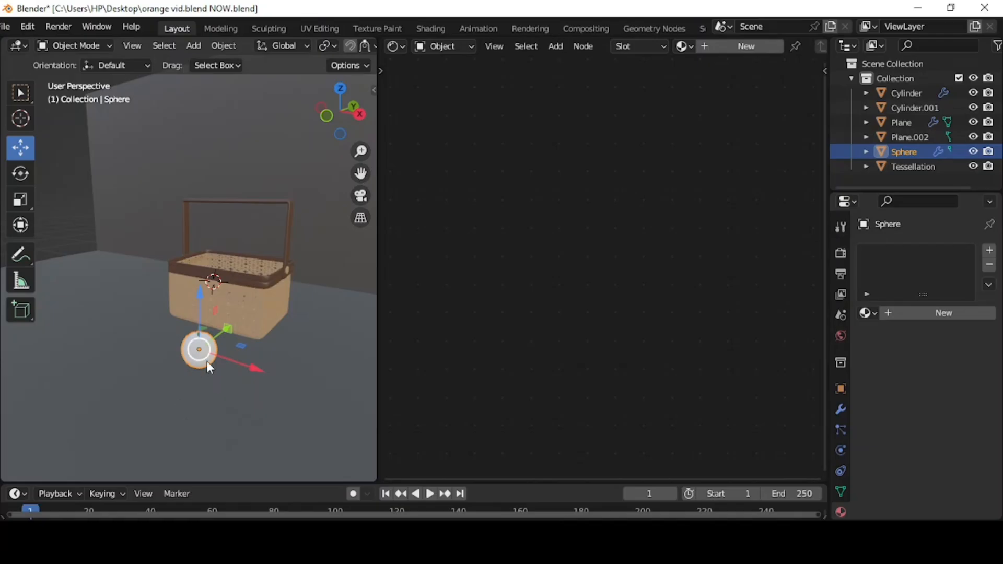
Give the orange a new material with an orange base colour on its Principled BSDF node.
click(923, 312)
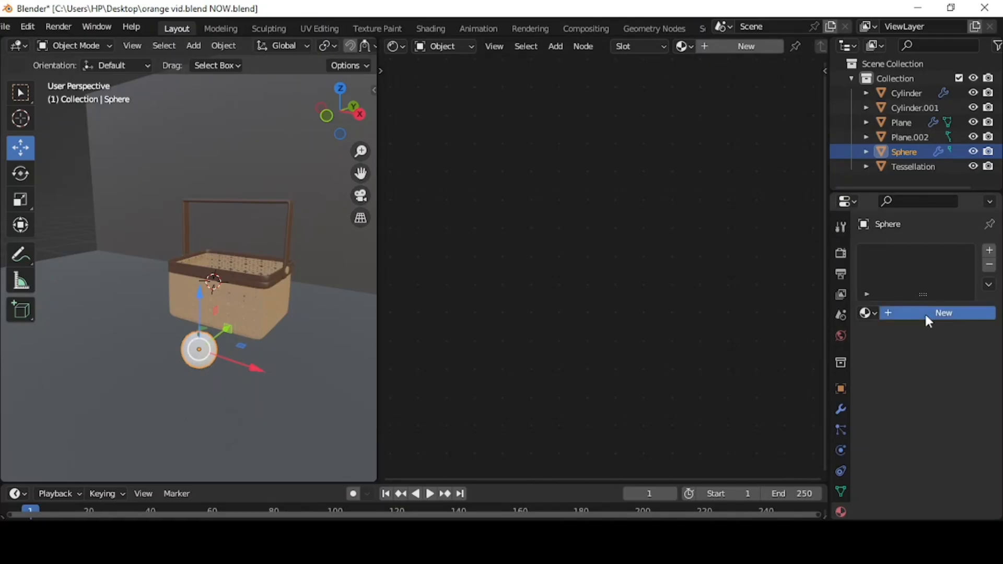
drag(576, 260, 613, 104)
scroll(621, 130, up, 4)
click(626, 167)
click(614, 106)
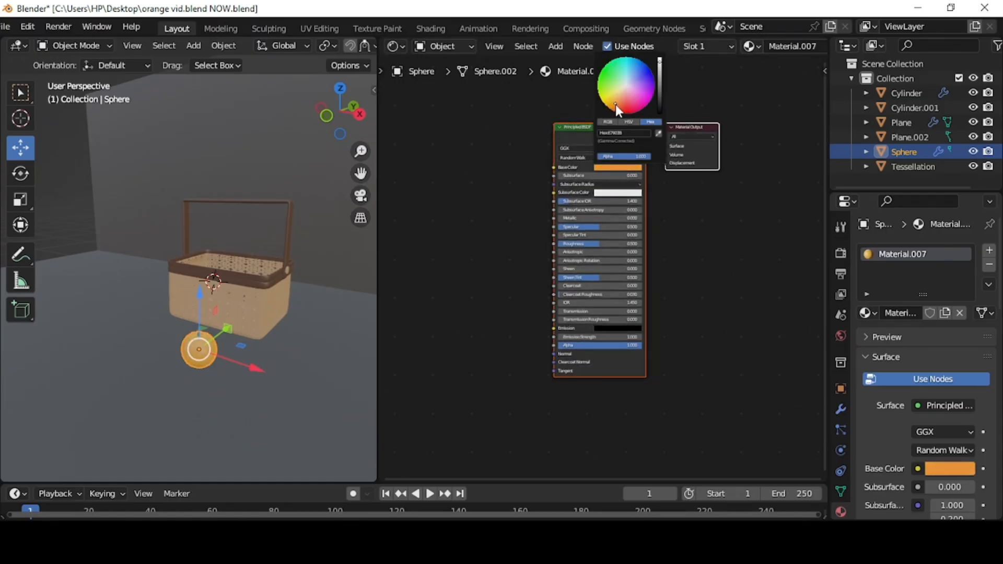
Set the orange material's Clearcoat to 0.5 and Clearcoat Roughness to 0.3.
scroll(629, 319, up, 3)
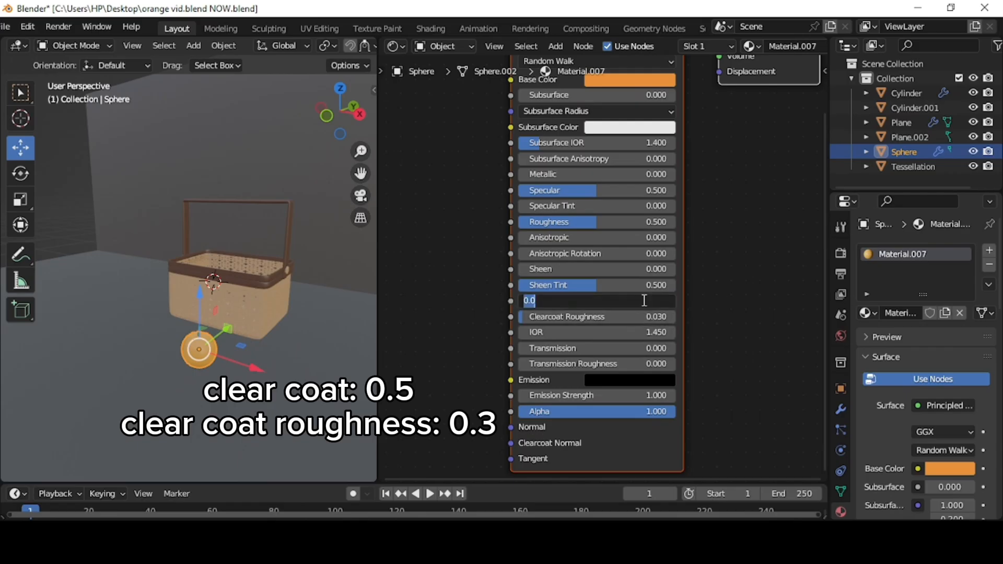
key(Return)
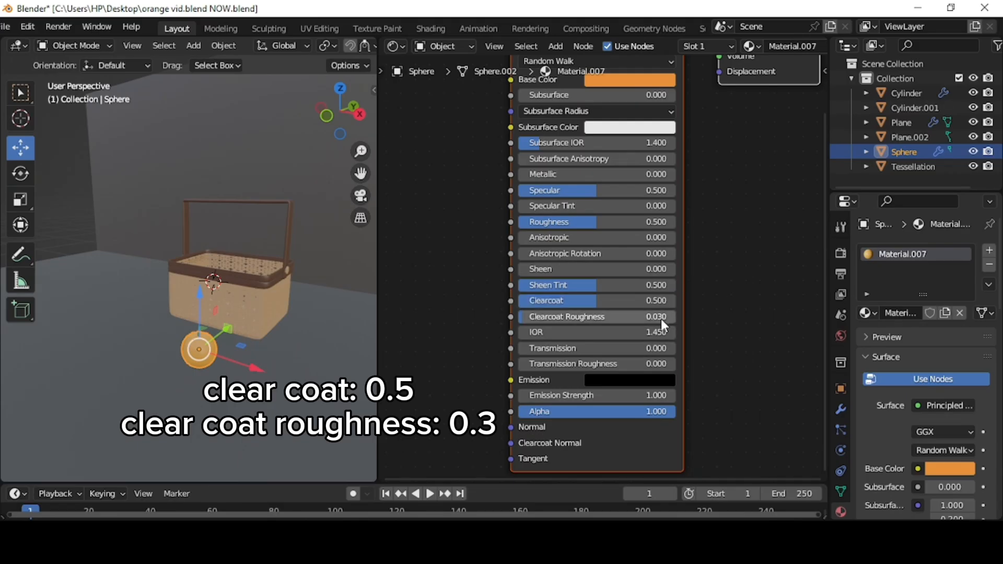
click(660, 319)
text(0.3)
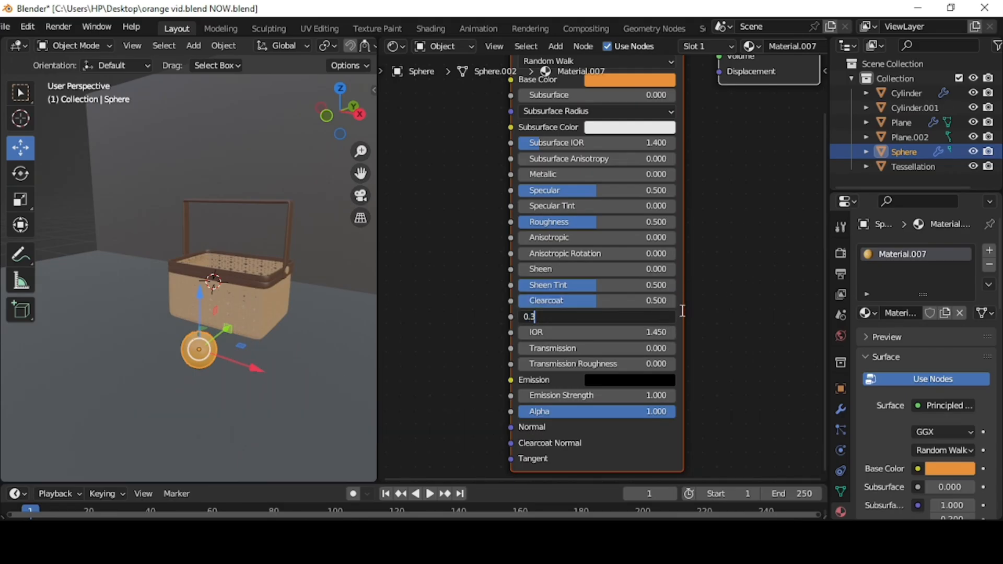
Add a Noise Texture node and a Bump node beside the Principled BSDF in the orange's material.
scroll(691, 149, down, 2)
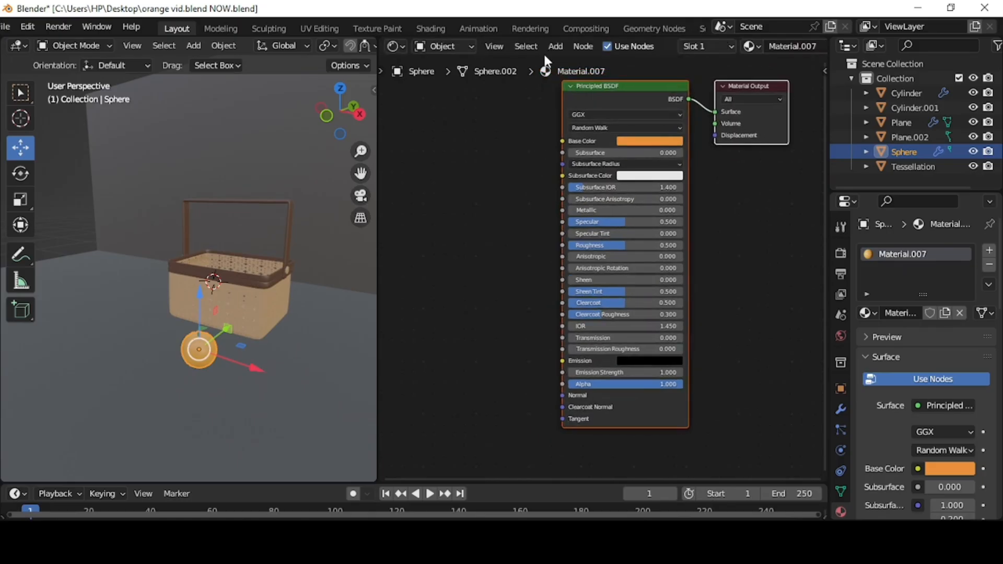
click(556, 46)
mouse_move(612, 155)
mouse_move(580, 128)
click(672, 243)
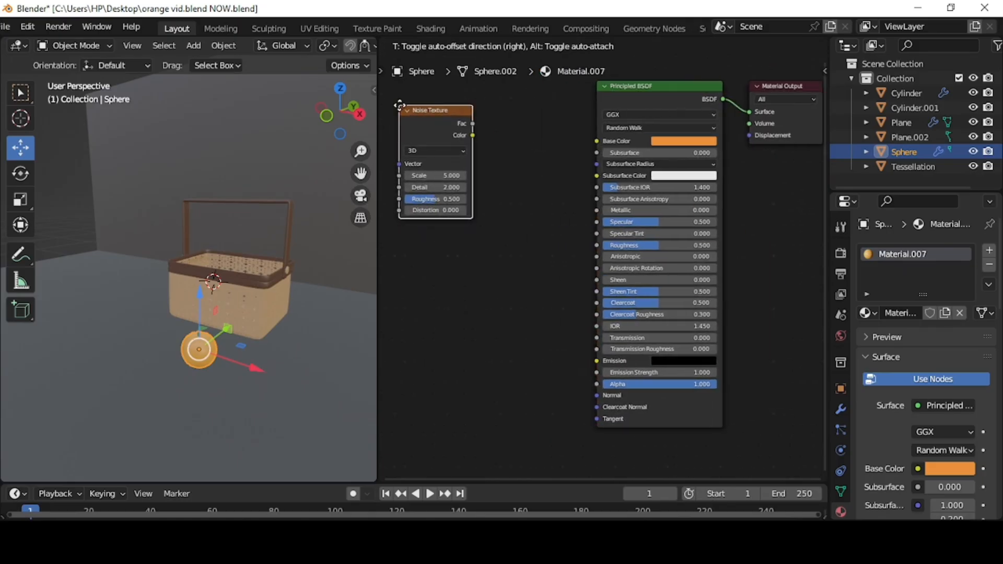
click(575, 57)
mouse_move(594, 157)
click(663, 157)
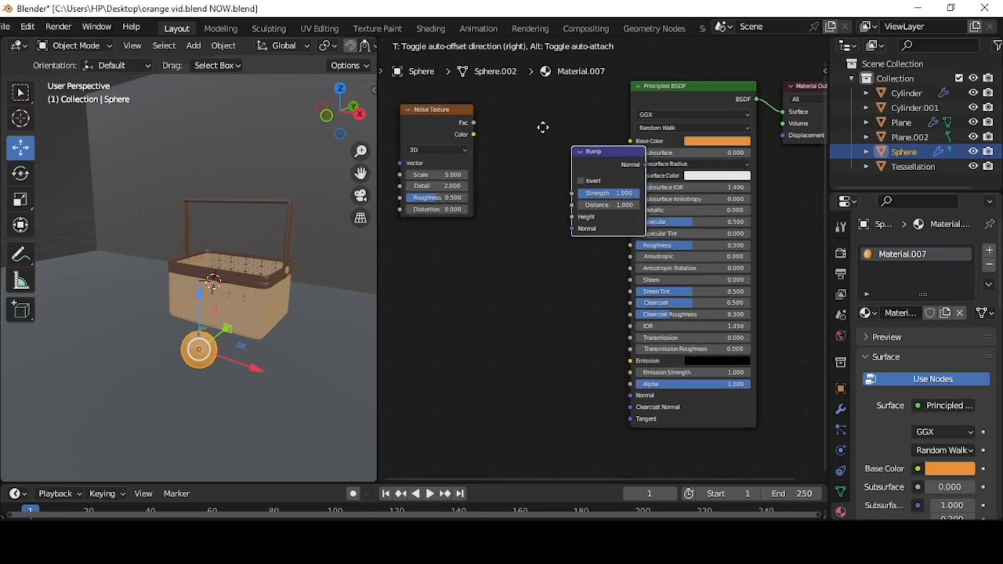
click(523, 111)
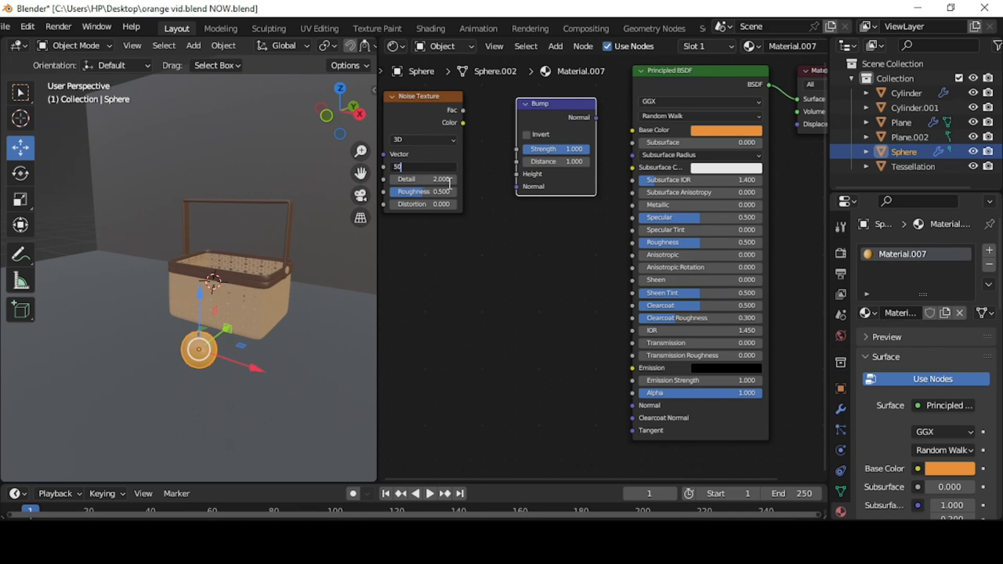
Set the Noise Texture's scale to 50 and detail to 3, and connect its Fac output to the Bump's Height.
scroll(467, 153, up, 3)
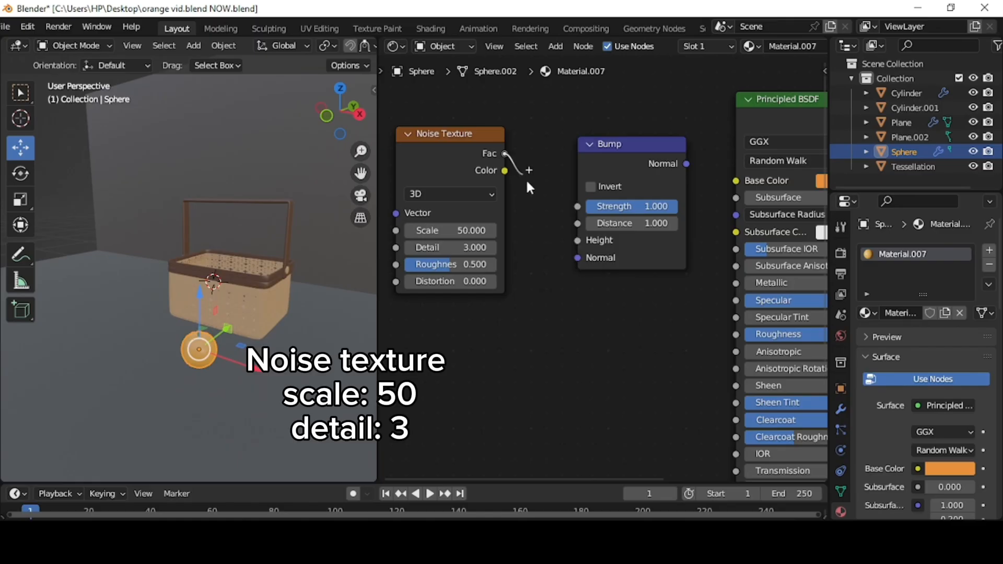
drag(526, 183, 575, 250)
Invert the Bump node with strength 0.4 and distance 0.1, and connect its Normal output to the Principled BSDF's Normal.
scroll(591, 256, down, 1)
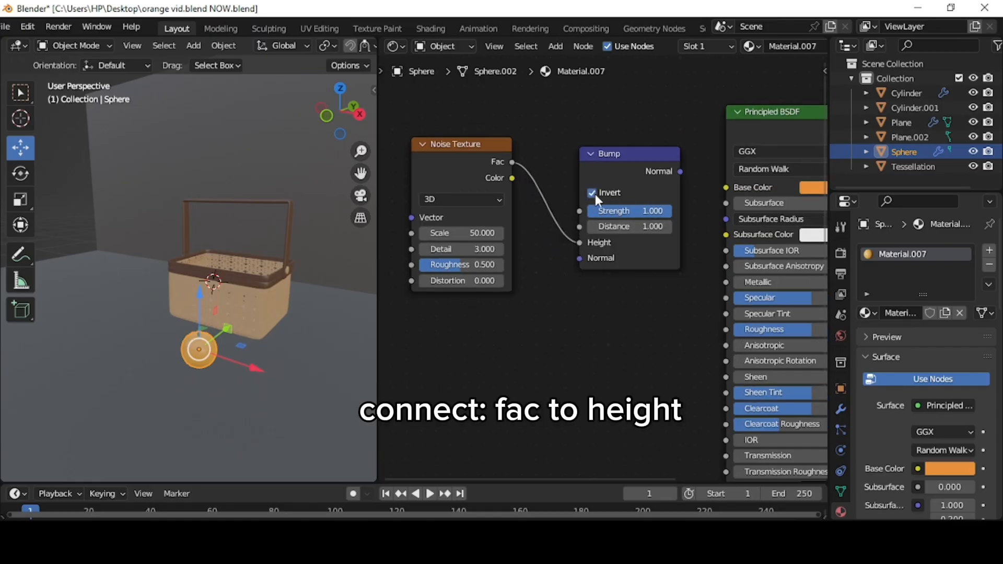
click(648, 212)
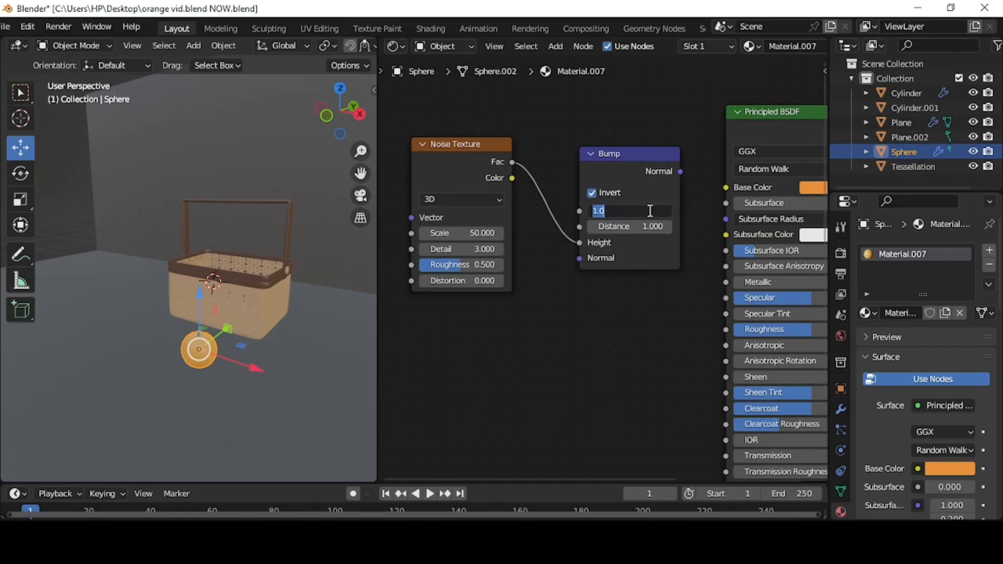
text(0.4)
key(Return)
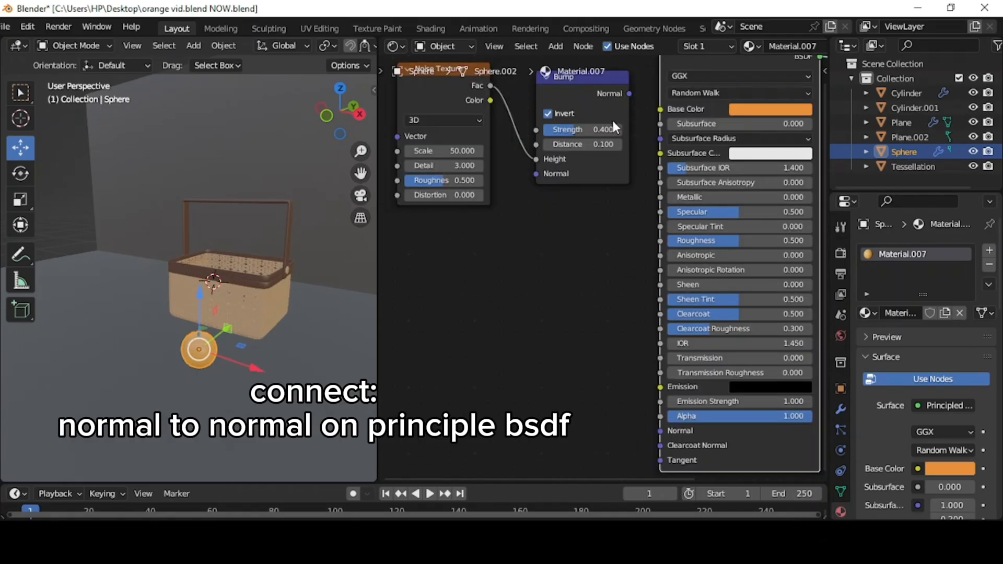
scroll(613, 121, down, 2)
drag(625, 119, 652, 407)
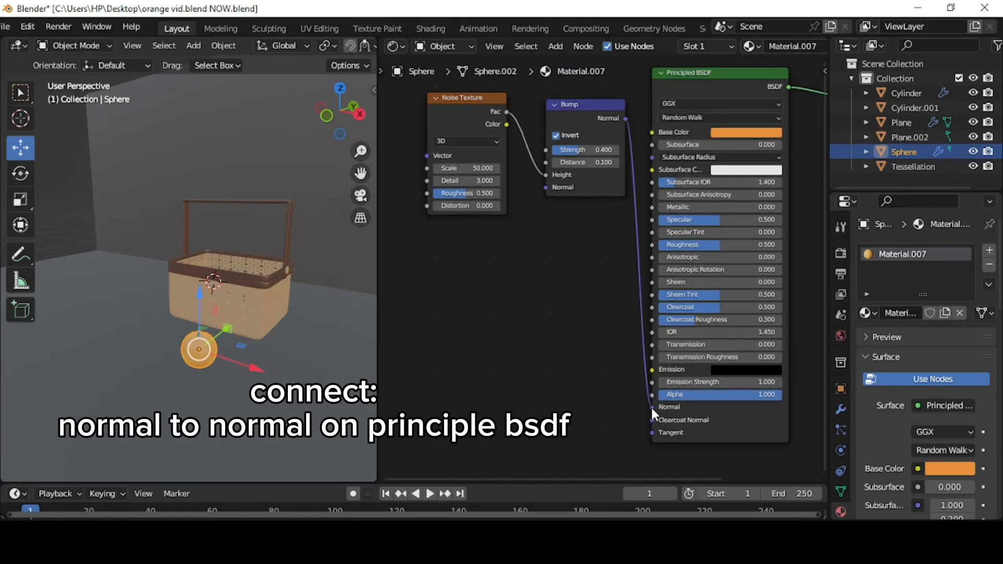
Close the Shader Editor area and hide the backdrop plane in the 3D viewport.
right_click(377, 268)
click(365, 305)
click(701, 234)
click(669, 264)
key(h)
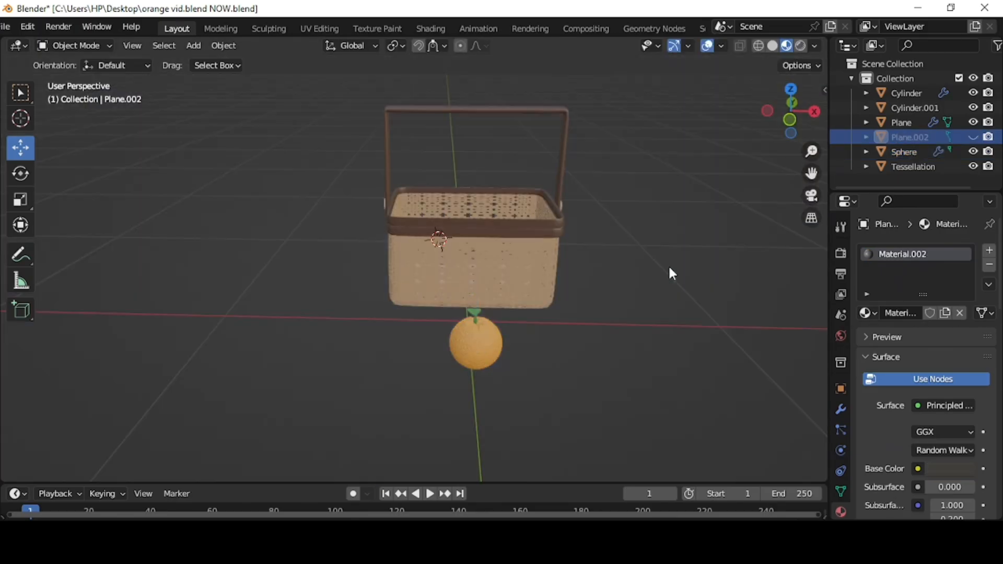
Join the stem and leaf with the orange into a single object.
middle_drag(669, 264, 566, 377)
middle_drag(340, 362, 313, 305)
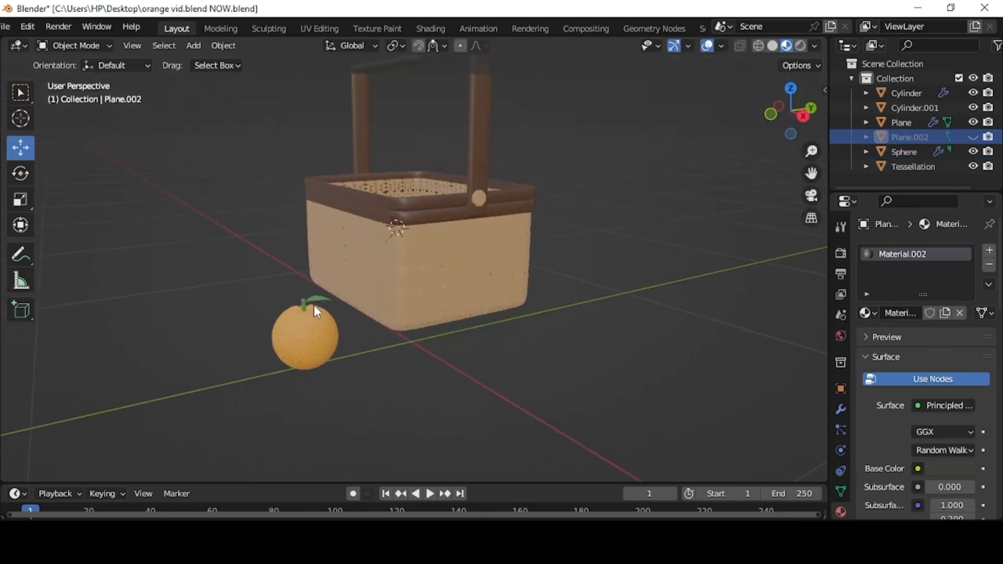
click(307, 308)
shift+click(309, 337)
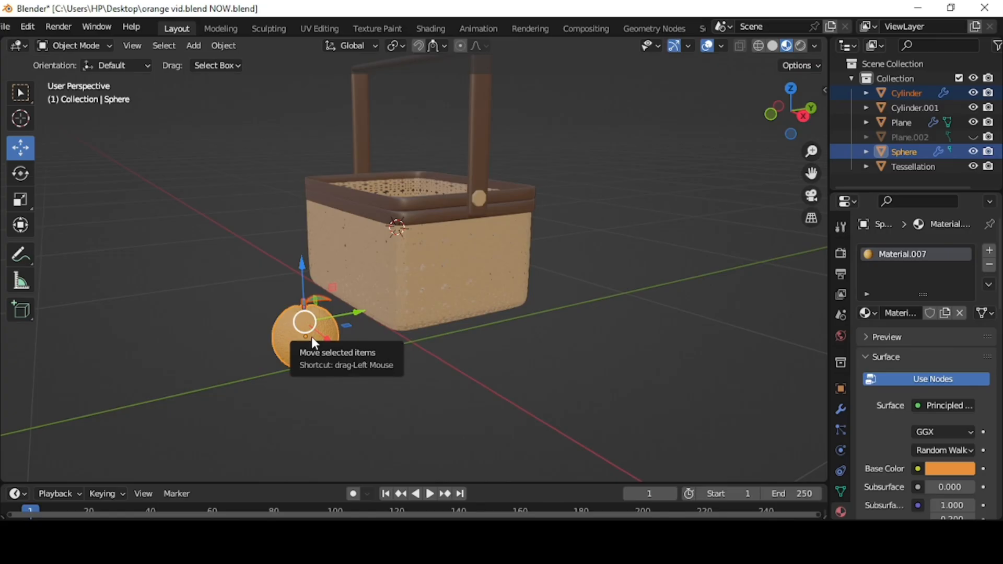
key(ctrl+j)
Raise the orange along Z, shift it over the basket along Y, and lower it inside.
key(g)
key(z)
drag(299, 216, 296, 161)
middle_drag(405, 239, 404, 295)
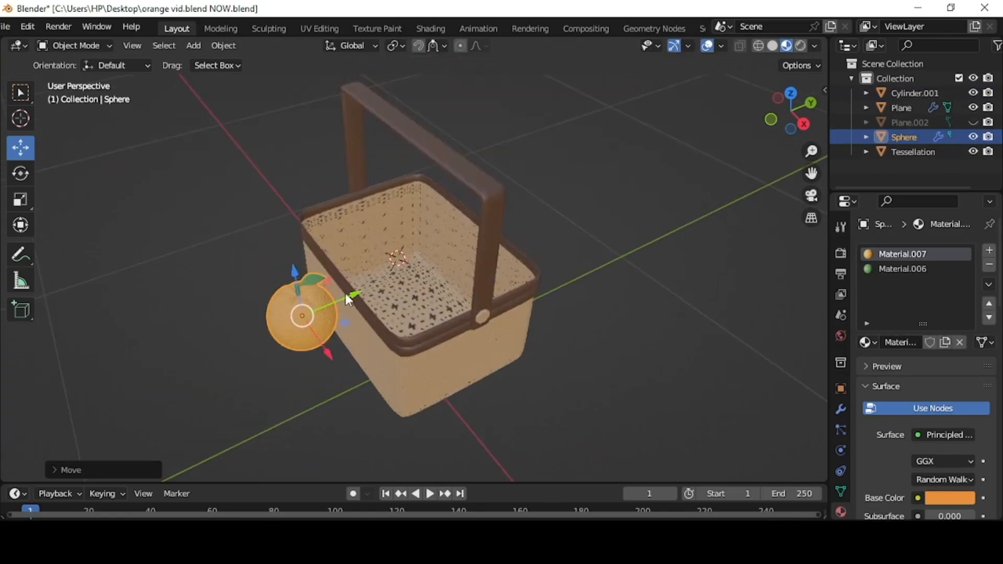
drag(349, 294, 416, 268)
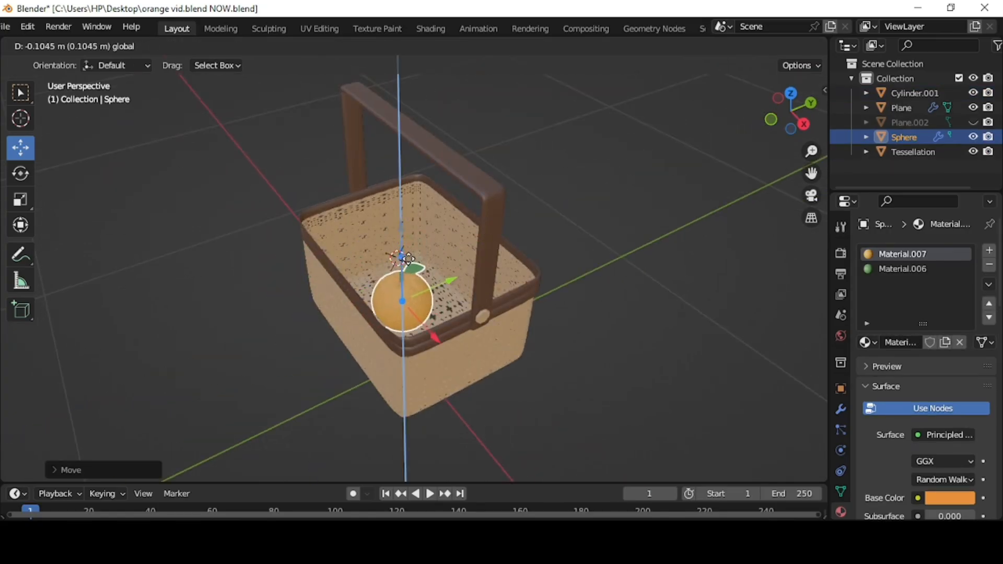
middle_drag(417, 268, 555, 335)
scroll(553, 333, up, 2)
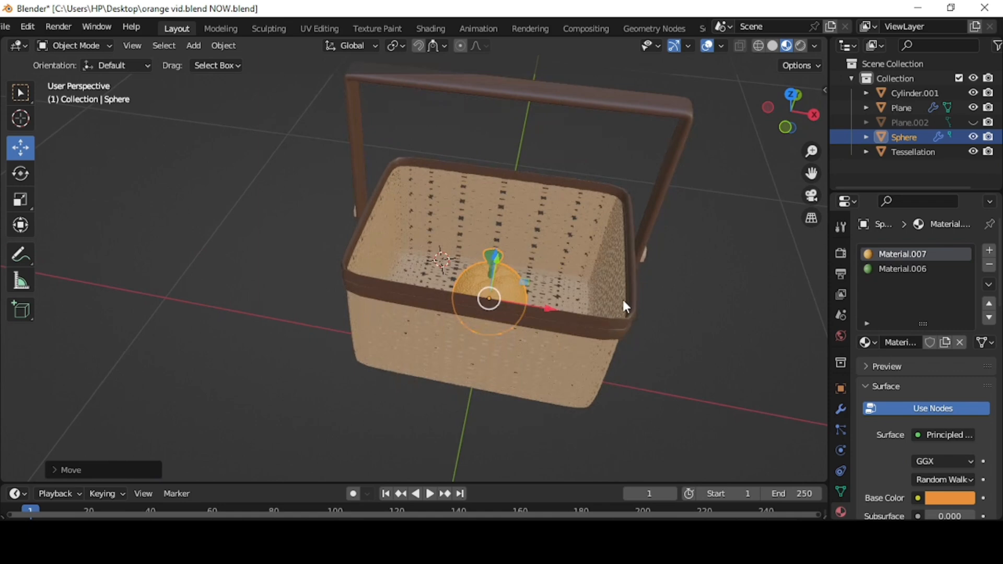
Duplicate the orange, place the copy about 0.19 m away along negative X, and rotate it so its leaf points differently.
click(621, 297)
middle_drag(621, 297, 528, 264)
click(517, 287)
scroll(565, 316, up, 2)
key(shift+d)
click(481, 299)
click(21, 173)
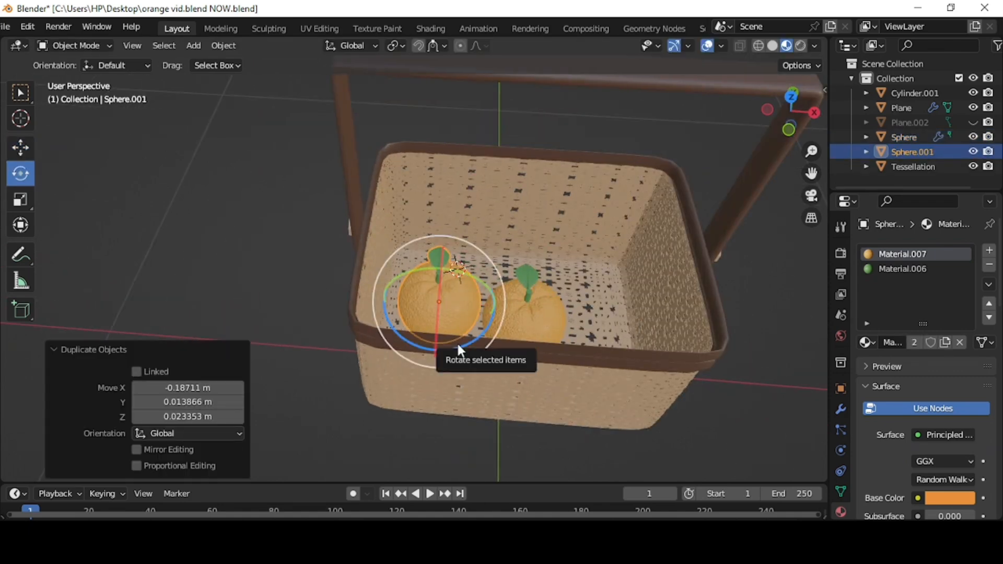
drag(456, 342, 547, 312)
Duplicate the original orange again and place the copy on its other side along positive X.
click(547, 313)
click(20, 148)
key(shift+d)
click(550, 315)
Duplicate all three oranges together and place the copies as a second row behind the first.
click(543, 319)
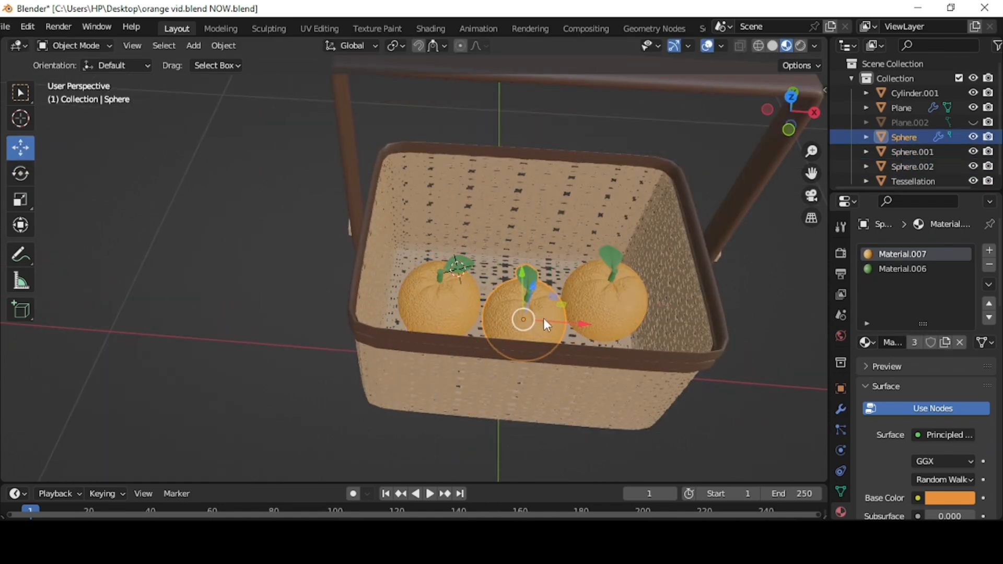
shift+click(463, 310)
shift+click(586, 304)
key(shift+d)
click(581, 238)
Rotate individual oranges in the second row so their leaves face different directions.
middle_drag(581, 238, 470, 324)
click(430, 279)
key(r)
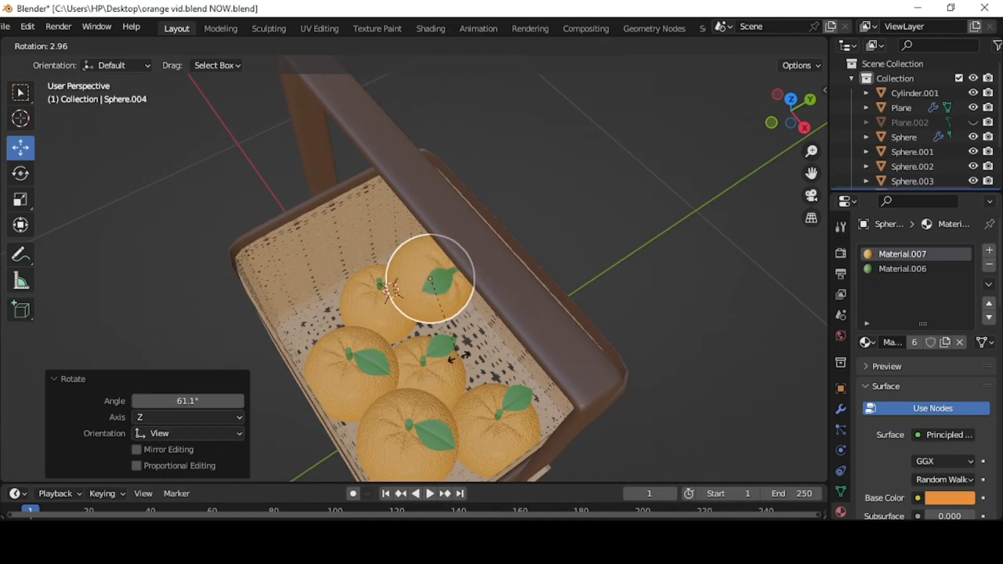
Duplicate and rotate further oranges to build an upper layer in the basket.
middle_drag(430, 292, 512, 251)
key(shift+d)
key(shift+d)
key(r)
click(527, 278)
key(shift+d)
click(587, 154)
Duplicate two upper-layer oranges, shift the copies about 0.15 m along negative X, and rotate them.
key(shift+d)
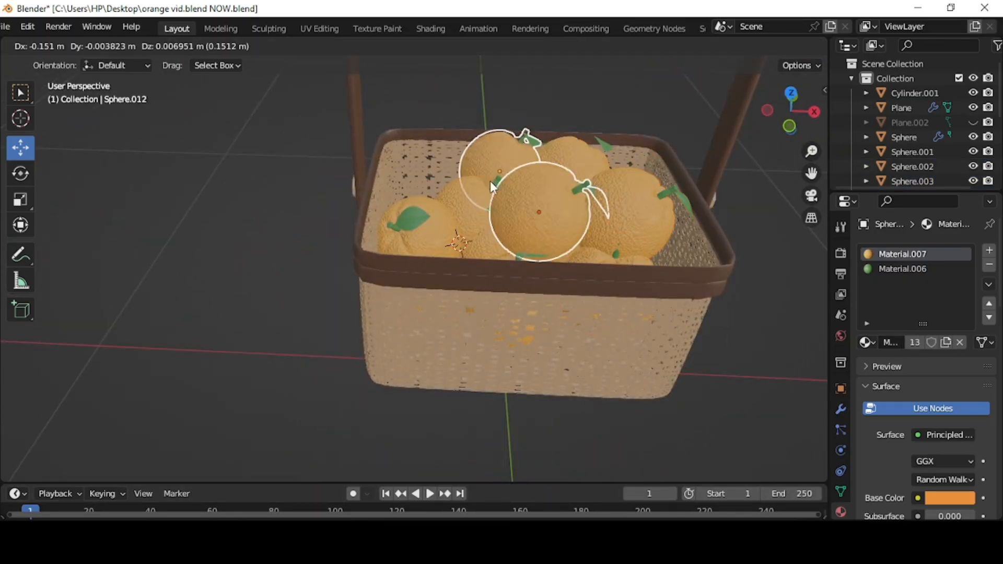
click(491, 183)
key(r)
click(499, 151)
Duplicate and resize another orange for the pile, and place a further copy lower inside the basket's front.
middle_drag(653, 219, 474, 152)
key(shift+d)
key(s)
click(475, 152)
key(shift+d)
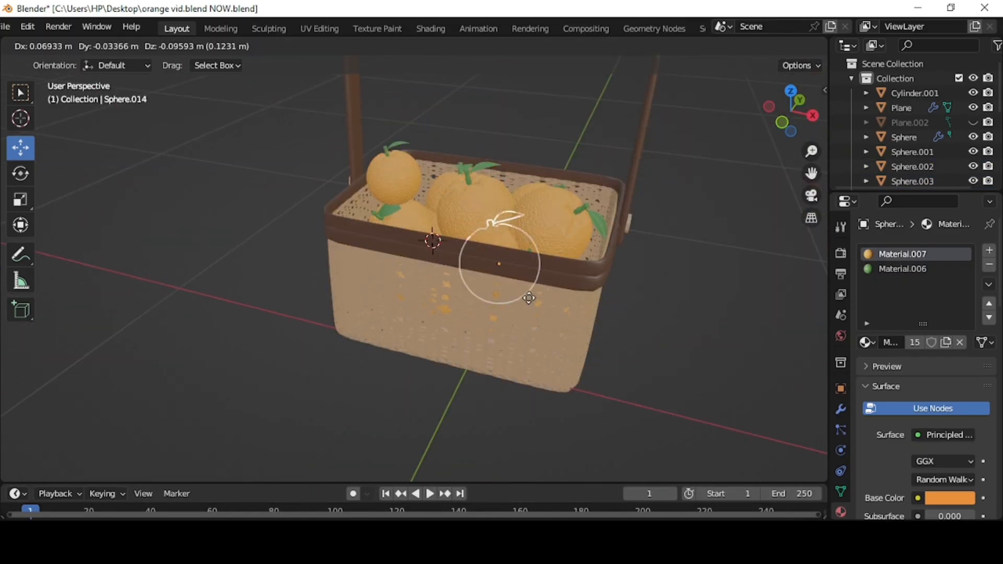
click(524, 322)
Duplicate further oranges from the pile and place the copies lower inside the basket.
key(shift+d)
drag(486, 299, 490, 290)
middle_drag(489, 313, 366, 251)
click(346, 149)
key(shift+d)
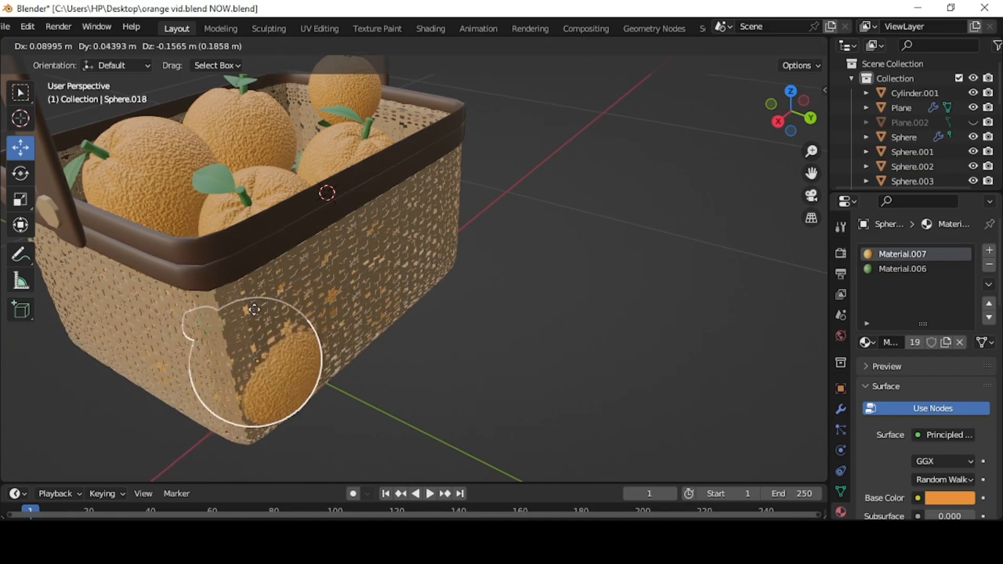
click(252, 312)
drag(418, 264, 426, 275)
Rotate the new basket orange, then duplicate it again and resize the copy to vary the pile.
middle_drag(426, 275, 345, 220)
key(r)
drag(387, 194, 349, 211)
key(shift+d)
key(s)
key(shift+d)
Raise the oranges that stick out below the basket's base so they sit inside it.
click(807, 121)
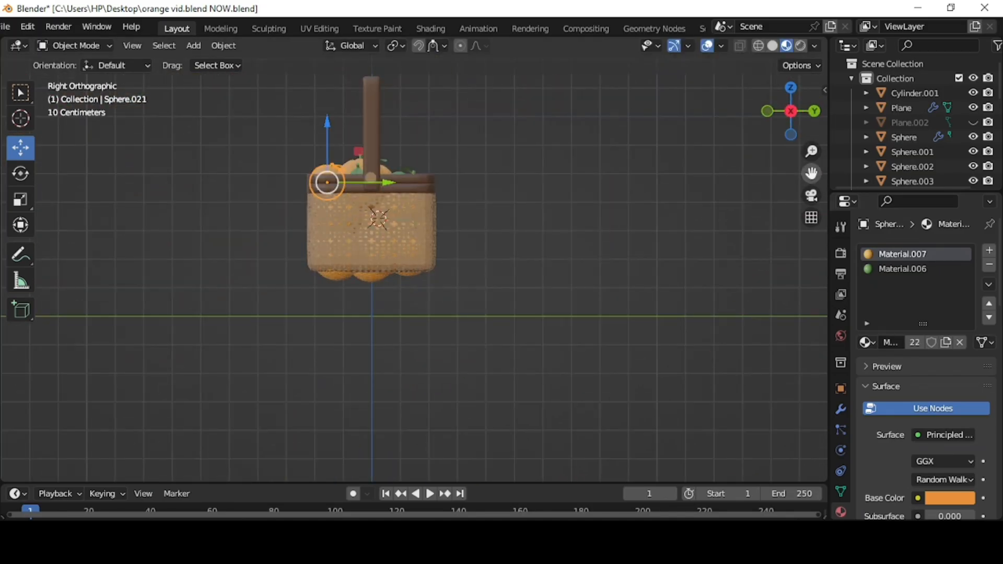
click(384, 314)
click(404, 314)
drag(384, 268, 335, 226)
click(392, 312)
click(333, 314)
click(383, 349)
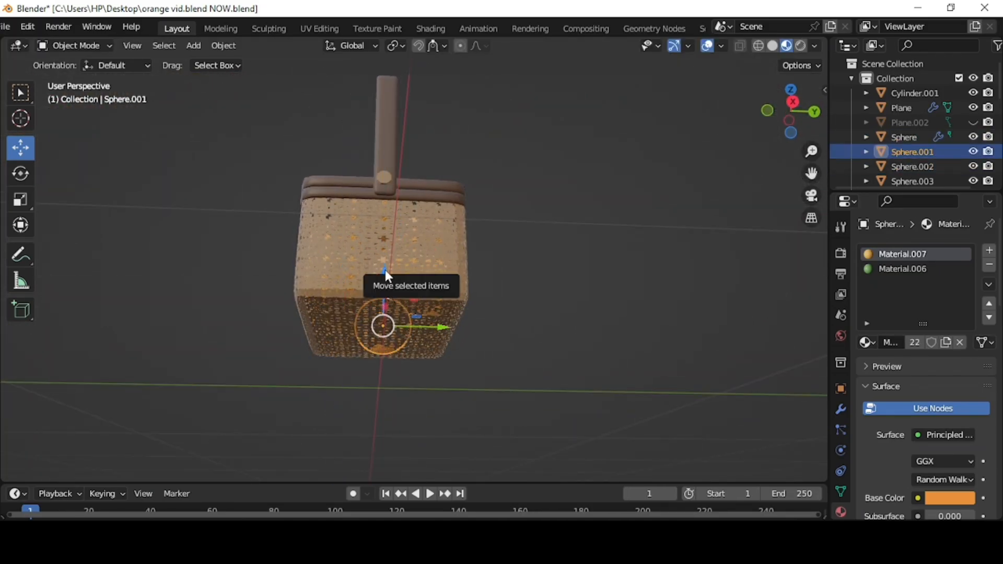
drag(385, 271, 384, 256)
middle_drag(385, 256, 396, 265)
click(388, 334)
drag(386, 351, 386, 349)
Deselect the oranges and unhide the backdrop Plane.002.
middle_drag(451, 365, 600, 434)
click(670, 398)
middle_drag(669, 398, 663, 434)
click(473, 303)
click(669, 334)
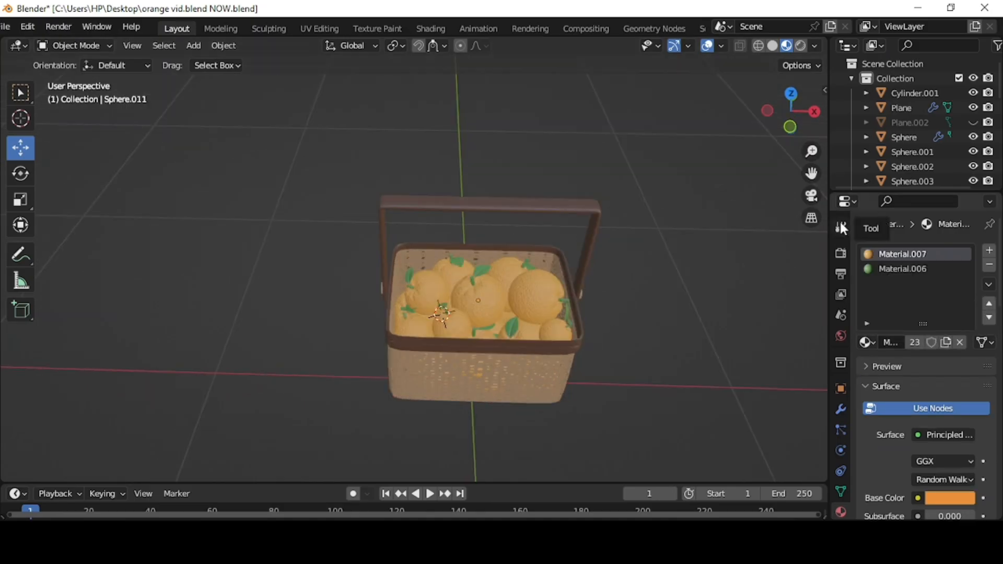
click(973, 122)
Duplicate an orange from the basket, move the copy in front, and lower it about 0.17 m toward the floor.
scroll(501, 313, down, 2)
middle_drag(504, 330, 459, 299)
scroll(500, 292, up, 4)
click(514, 294)
key(shift+d)
click(515, 294)
drag(477, 295, 390, 376)
scroll(351, 381, down, 2)
middle_drag(351, 381, 367, 369)
drag(400, 320, 401, 369)
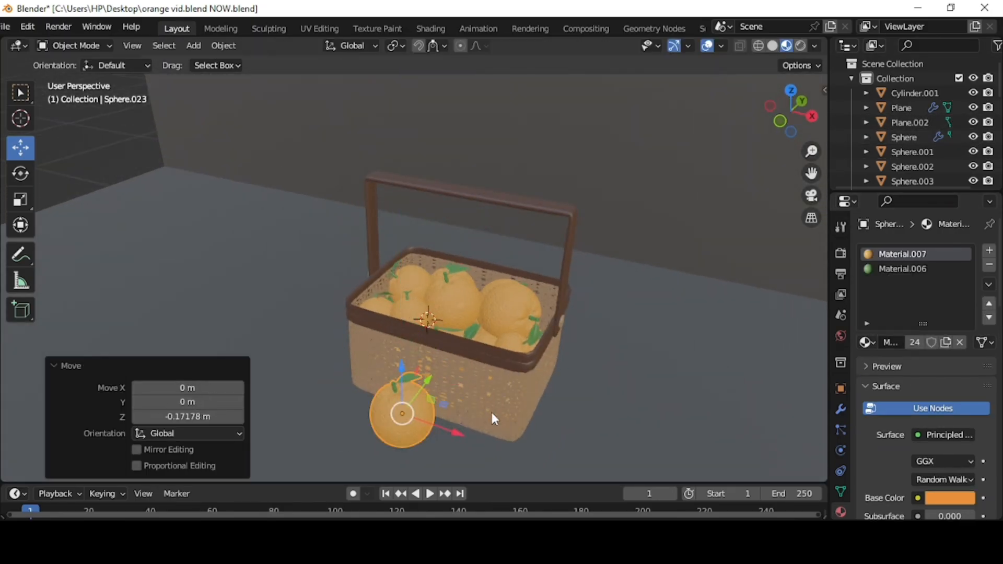
Rotate the orange in front of the basket by 19.3° about the view axis.
middle_drag(491, 412, 524, 396)
key(r)
click(548, 417)
Duplicate the front orange about 0.19 m to its side and rotate the copy so its leaf faces another direction.
key(shift+d)
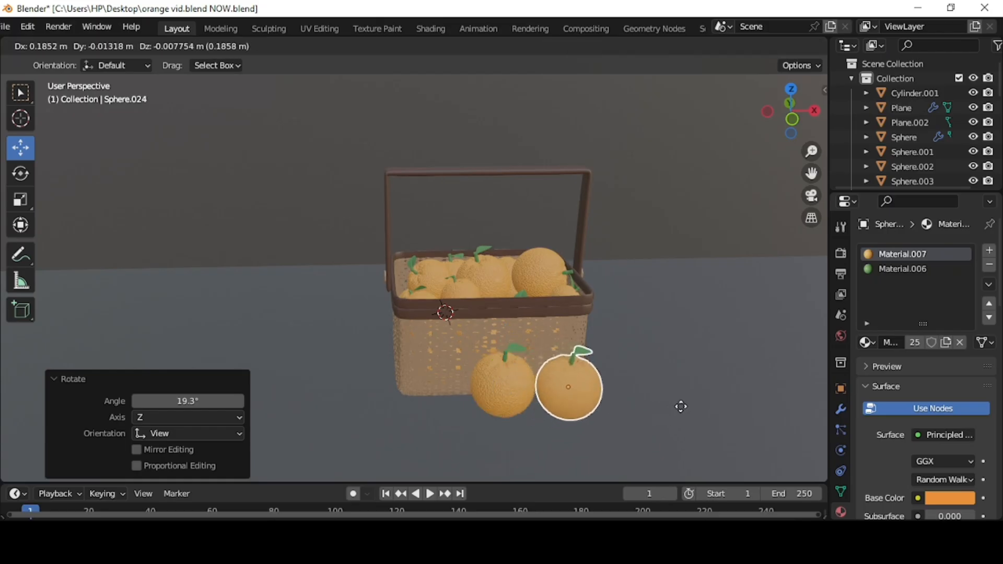
click(678, 405)
key(r)
click(665, 395)
key(r)
click(648, 361)
Close up the front oranges with a shift of about 0.07 m along negative X and resize the pair together.
key(g)
click(548, 368)
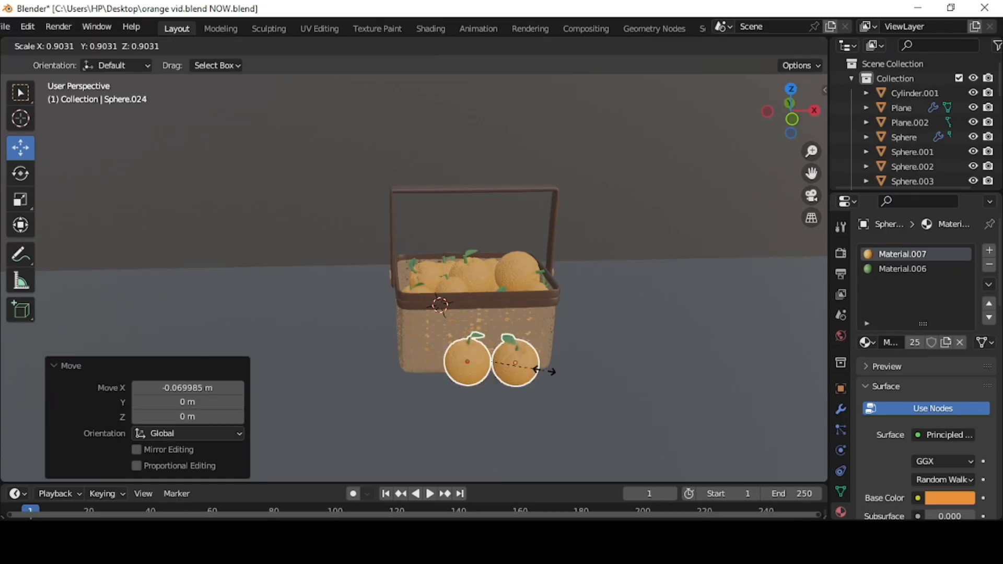
key(s)
click(582, 374)
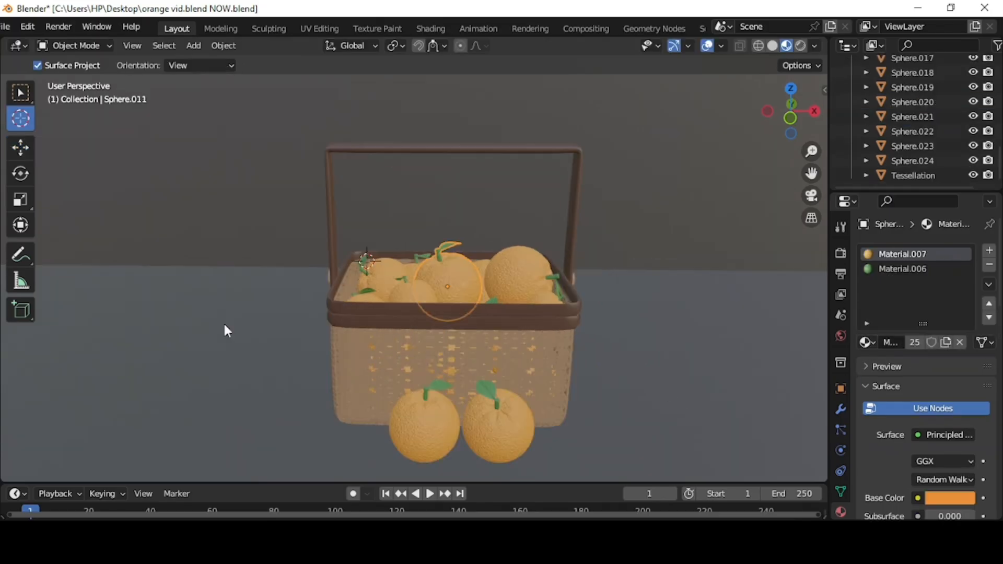
Switch the viewport to solid shading and hide the backdrop plane.
click(772, 45)
scroll(627, 229, down, 4)
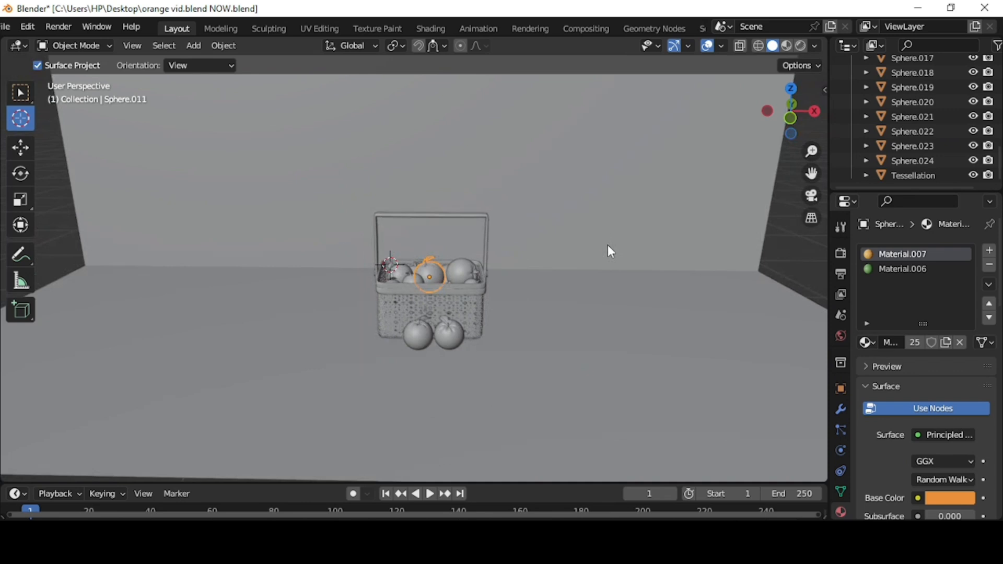
click(19, 100)
click(336, 180)
key(h)
scroll(362, 290, up, 3)
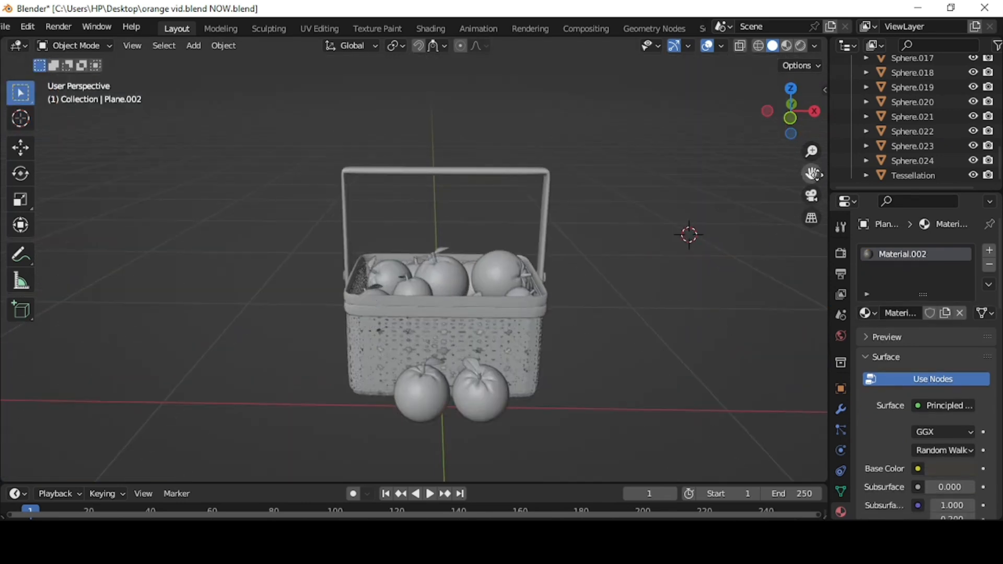
Place the 3D cursor beside the basket, add a UV sphere there, and scale it to about 0.41.
drag(811, 173, 816, 174)
click(21, 120)
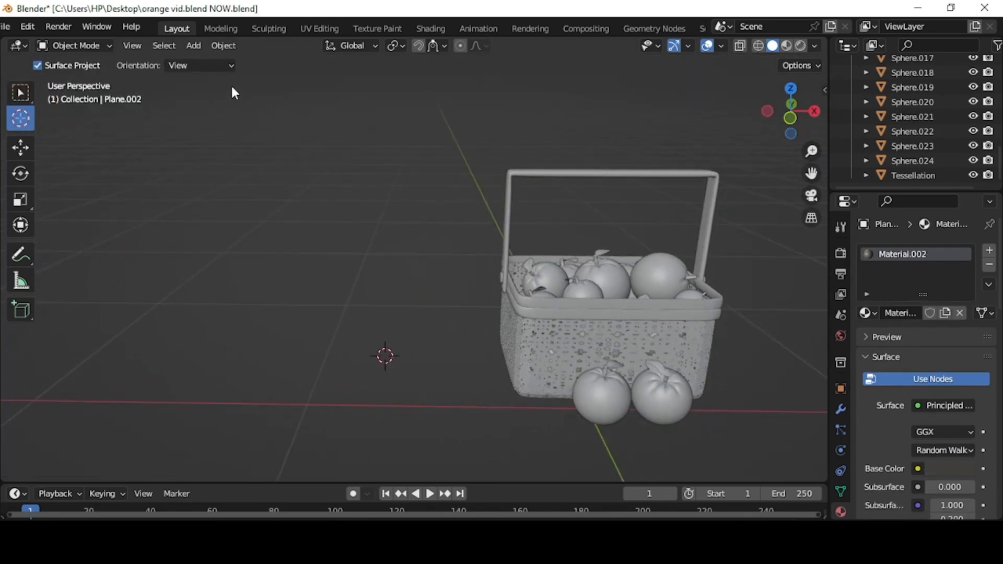
click(193, 45)
mouse_move(217, 64)
click(351, 107)
key(s)
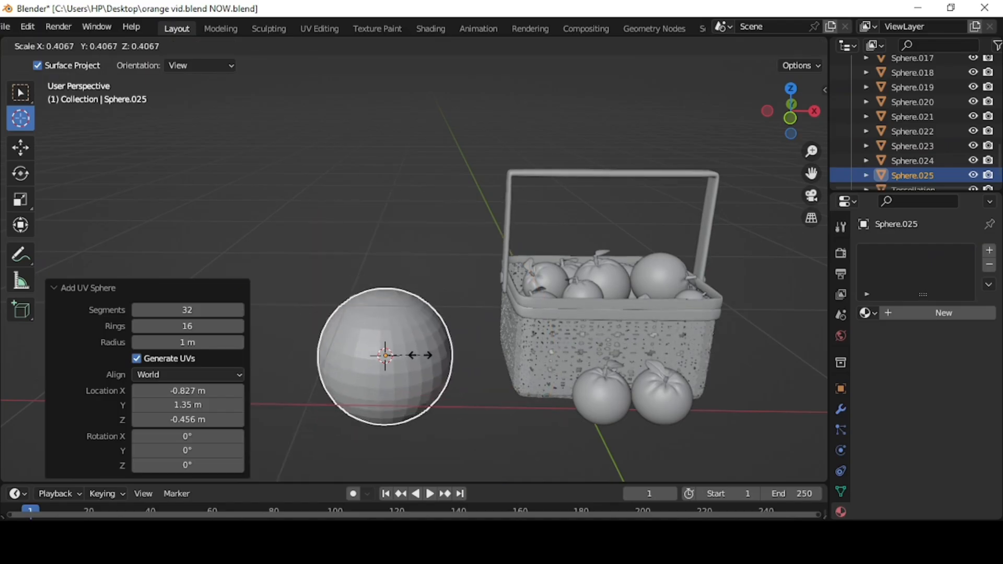
click(409, 354)
Raise the new sphere about 0.4 m along Z in the front view.
click(20, 148)
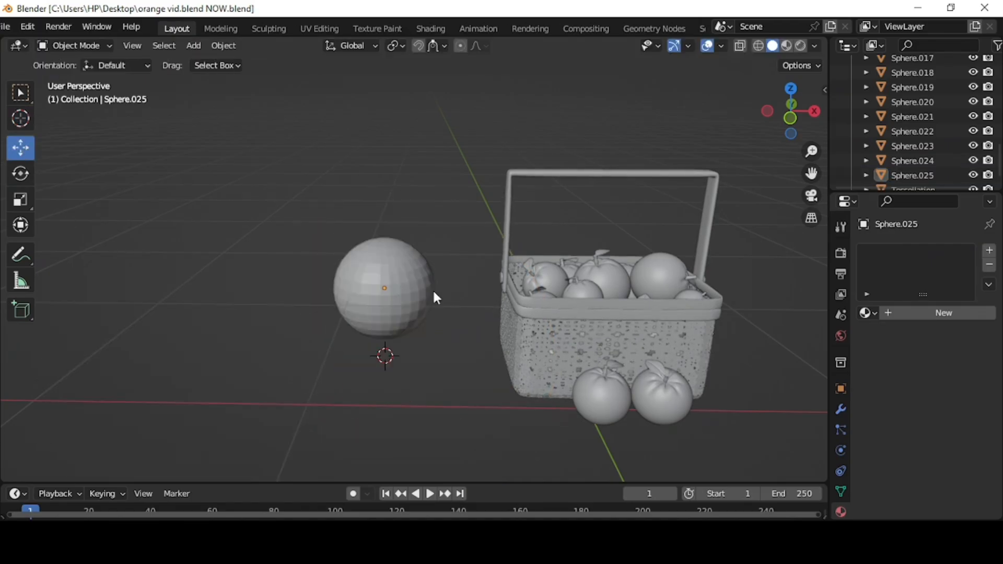
key(KP_1)
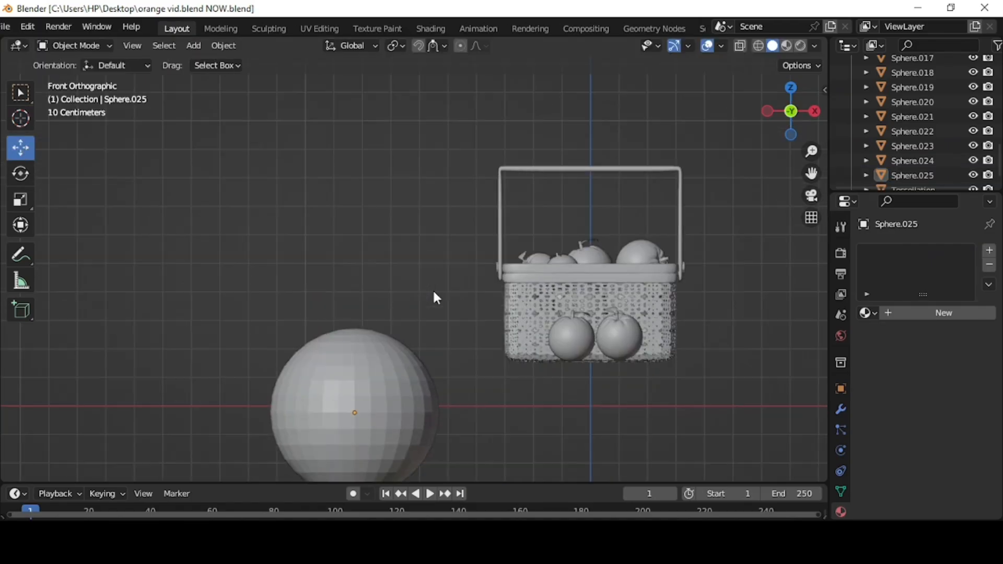
click(338, 389)
drag(358, 354, 359, 238)
Delete the faces of the sphere's upper half in Edit Mode, using wireframe display to select through the mesh.
click(760, 48)
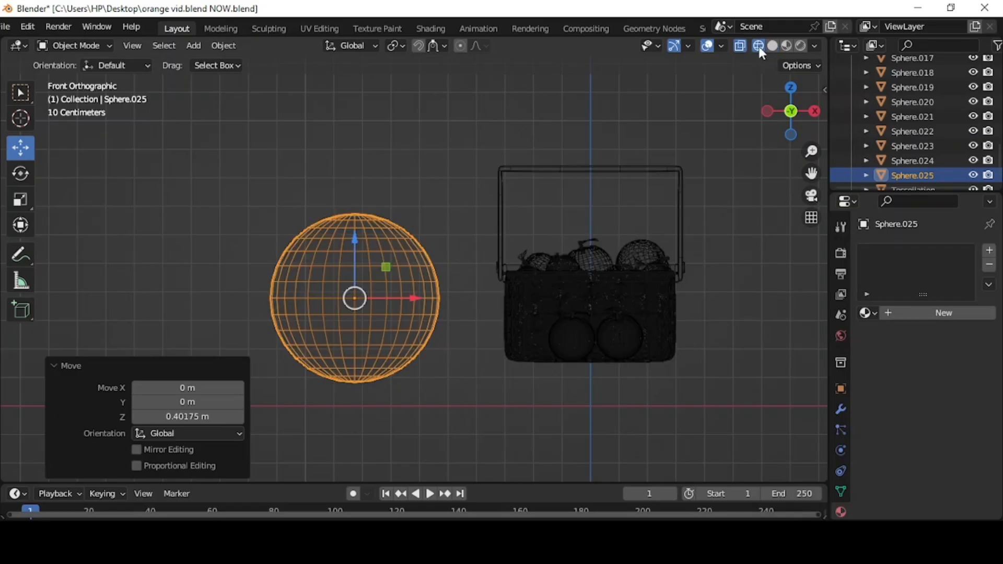
click(76, 46)
click(105, 79)
drag(245, 186, 462, 313)
key(x)
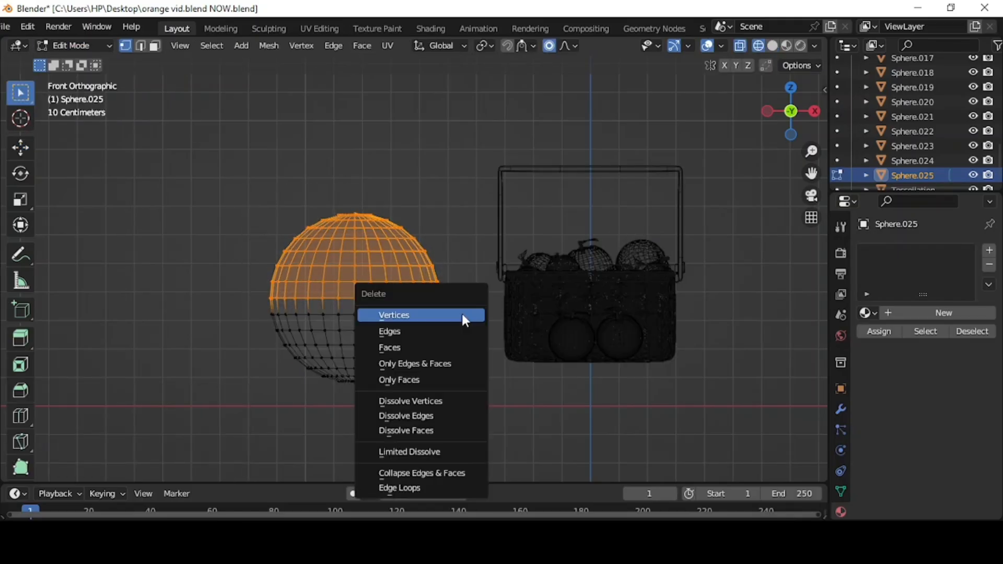
click(449, 348)
Return to Object Mode with solid shading, scale the half sphere to 0.652, and move it along X toward the basket.
middle_drag(449, 347, 477, 322)
click(773, 45)
click(76, 45)
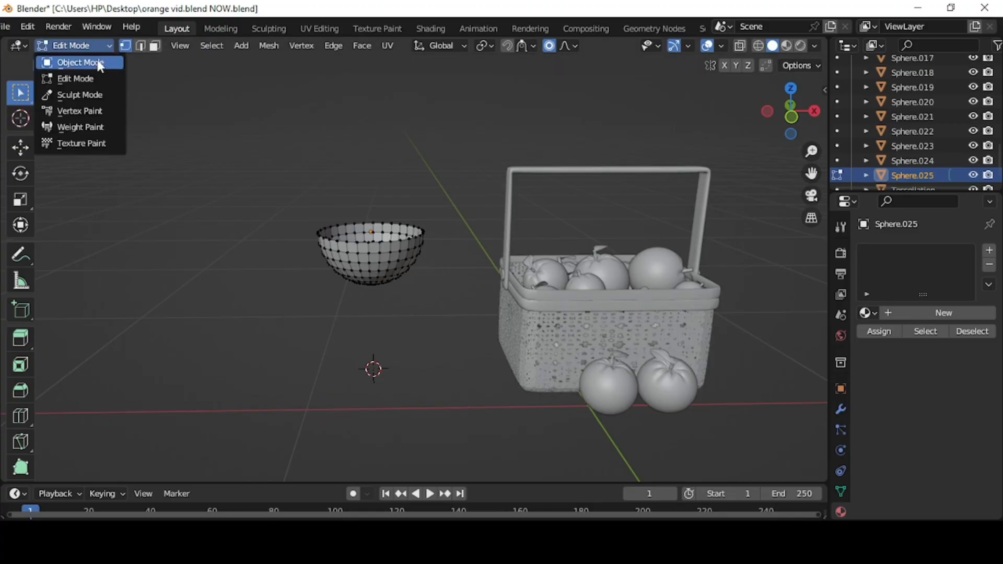
click(88, 63)
scroll(490, 303, down, 1)
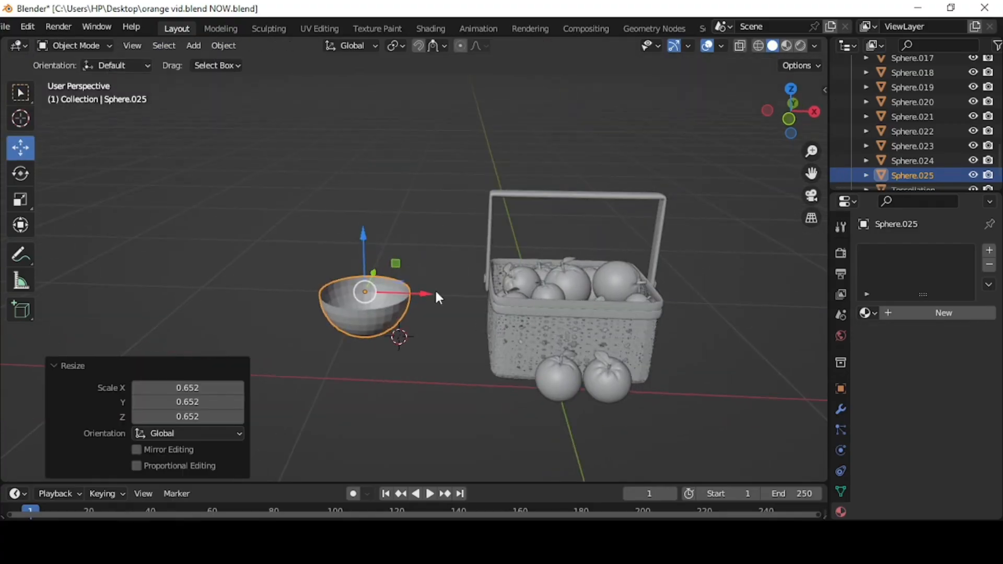
drag(424, 294, 475, 309)
click(412, 365)
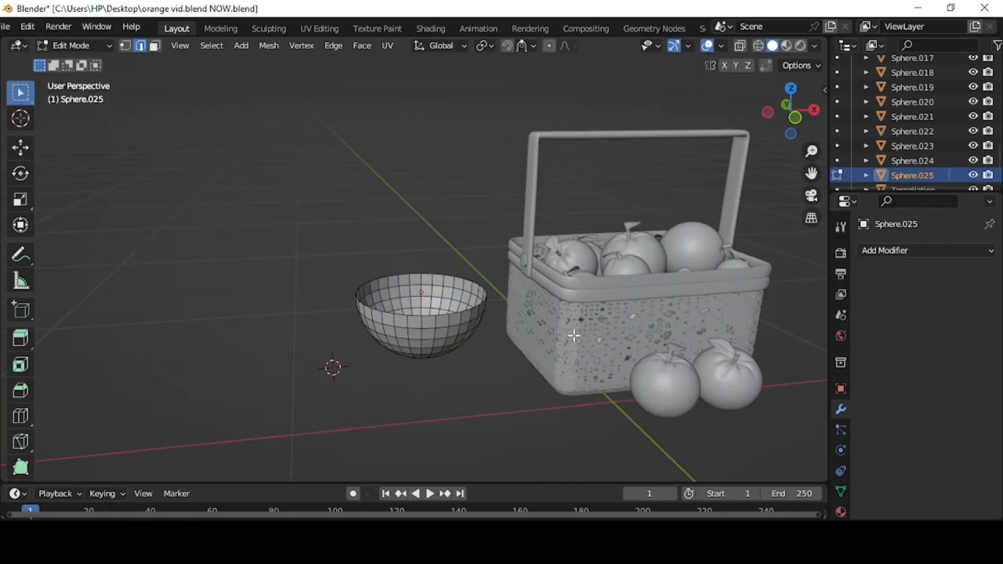
Extrude the half sphere's open rim loop in place and scale it inward to 0.926.
scroll(565, 335, up, 6)
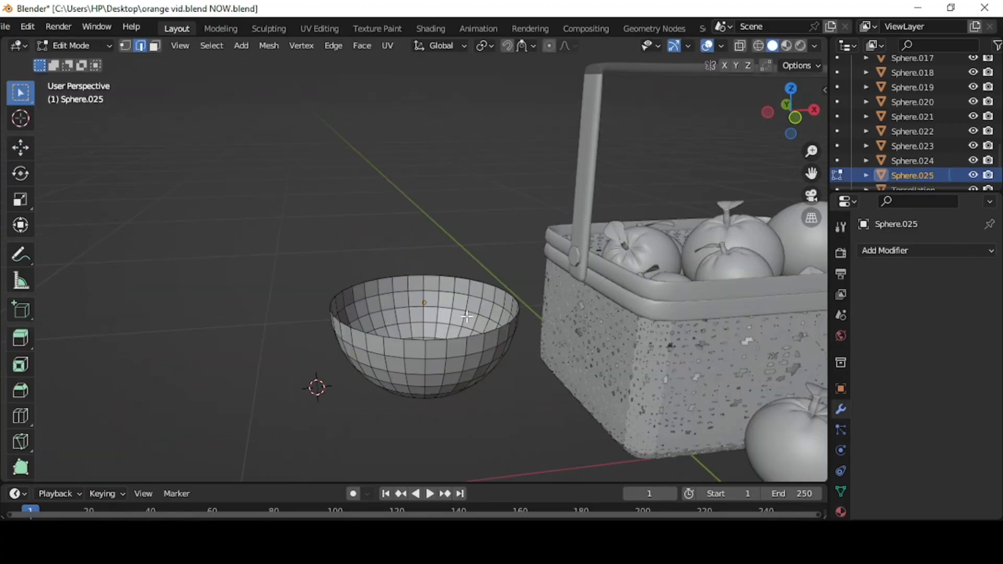
drag(811, 173, 817, 140)
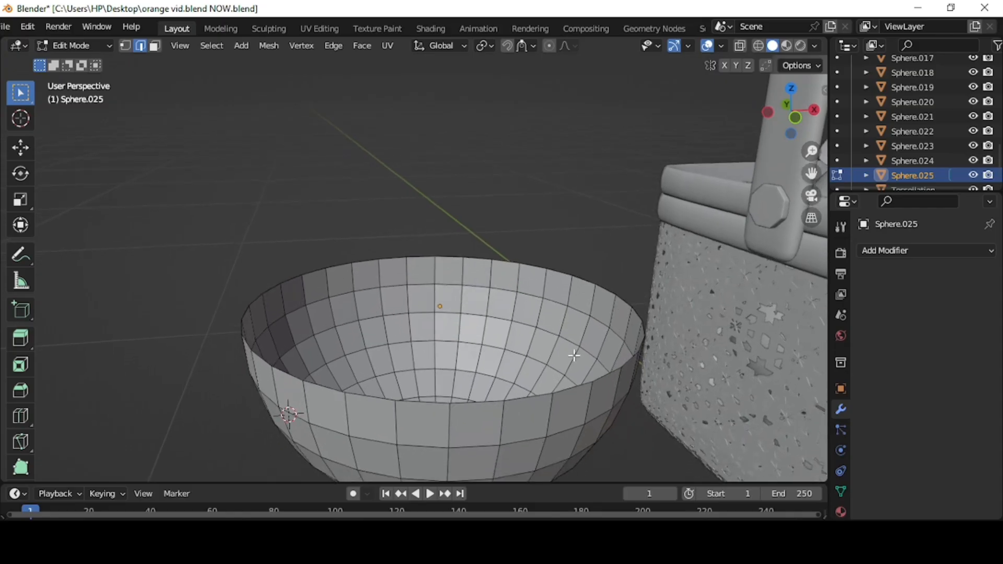
key(e)
right_click(476, 399)
key(s)
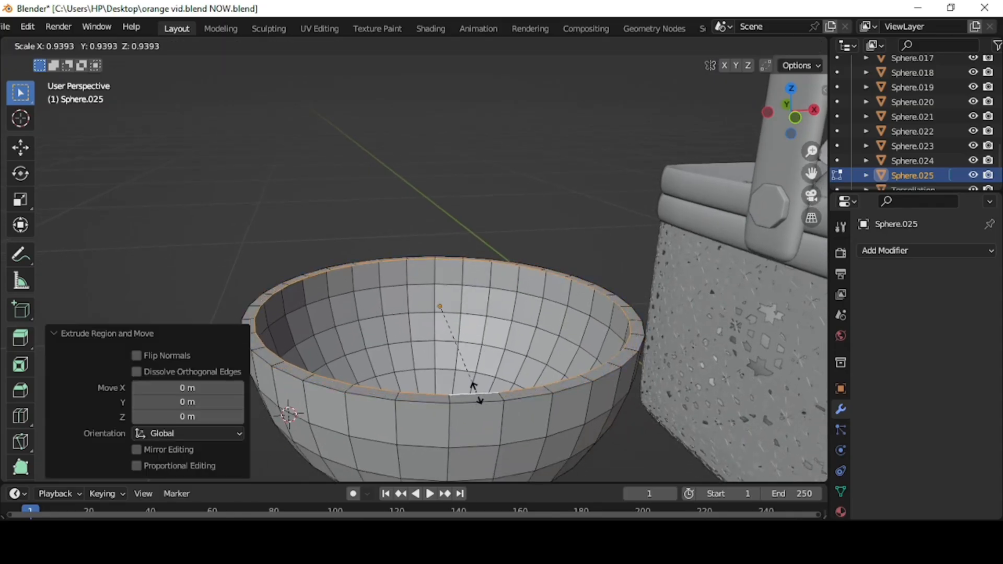
click(476, 392)
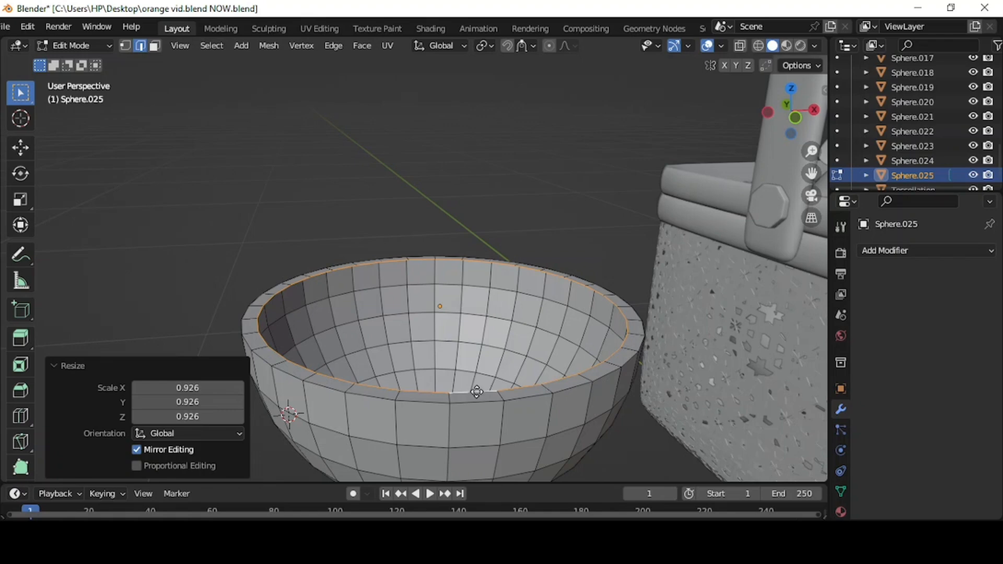
Extrude the inner rim loop slightly downward along Z, about 0.009 m, and close the opening with Grid Fill.
key(e)
key(z)
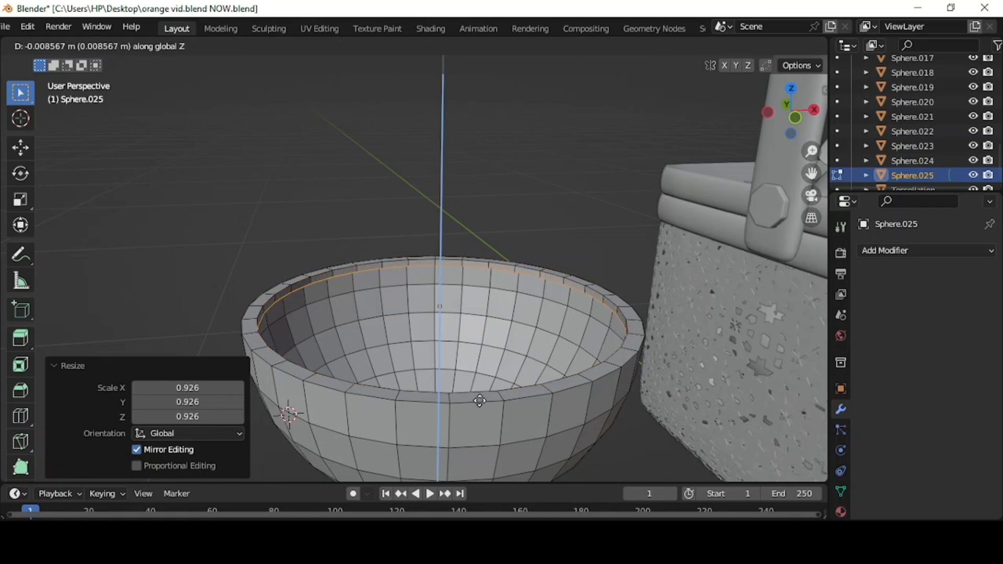
click(480, 402)
key(ctrl+f)
click(481, 398)
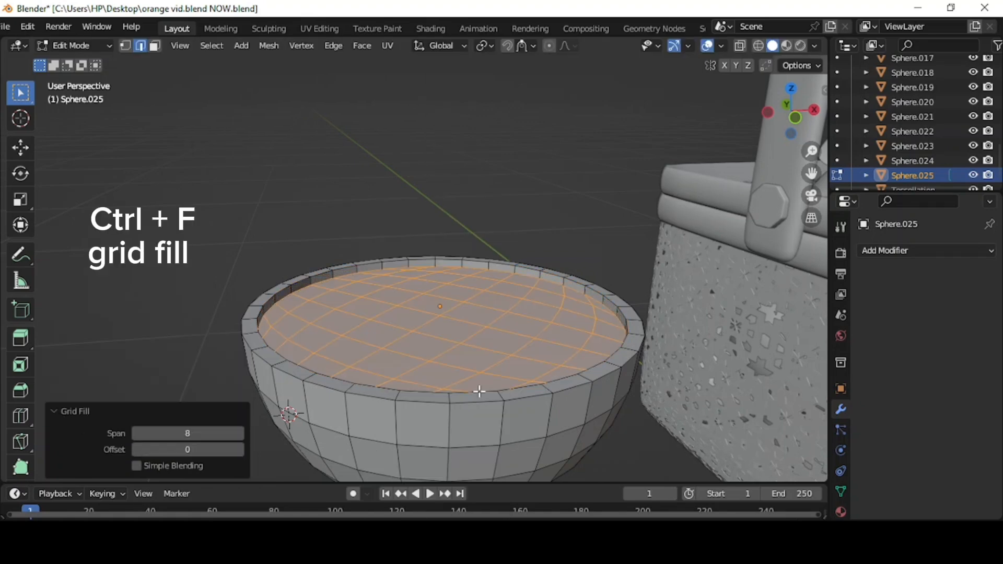
Add a Subdivision Surface modifier to the half orange with viewport level 2 and render level 3.
mouse_move(475, 389)
middle_down()
mouse_move(471, 327)
mouse_move(489, 379)
middle_up()
click(76, 45)
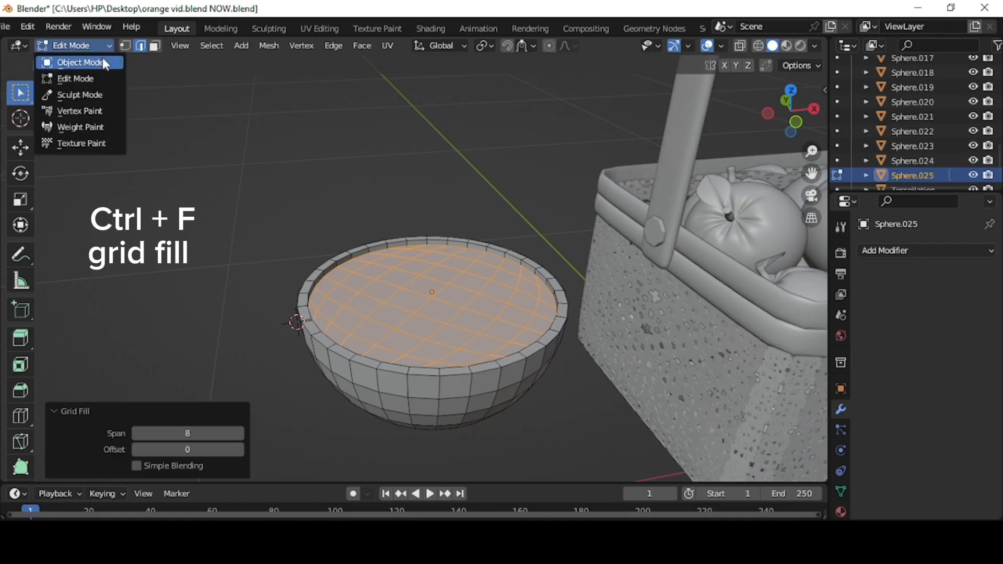
click(79, 62)
click(909, 250)
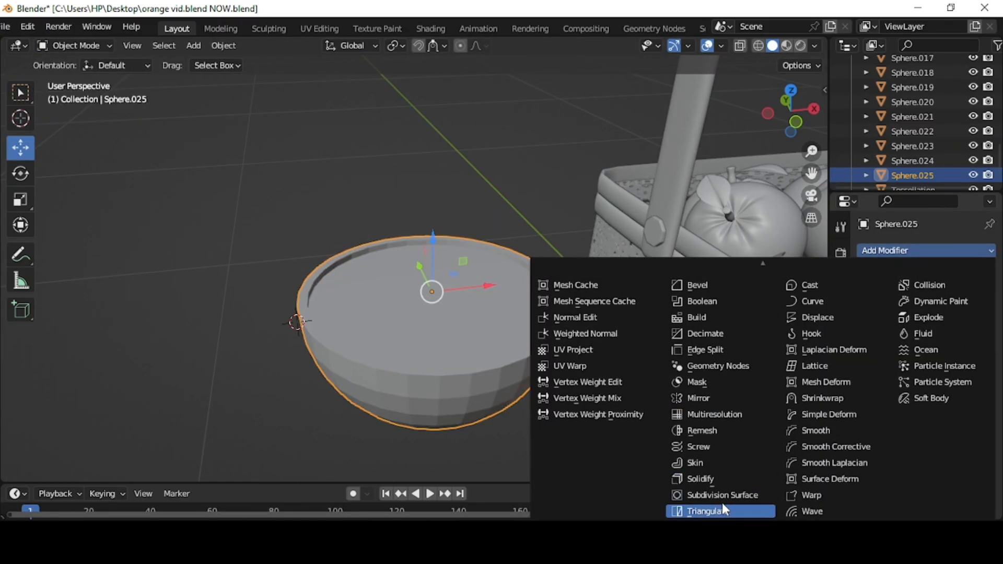
click(722, 503)
click(969, 316)
click(969, 329)
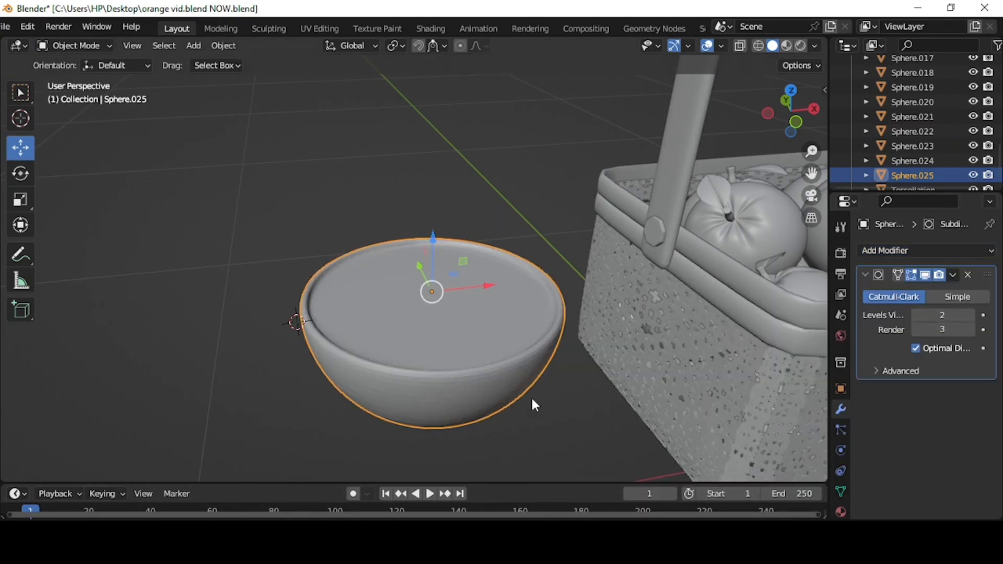
Apply Shade Smooth to the half orange.
scroll(530, 396, up, 1)
right_click(522, 394)
click(499, 253)
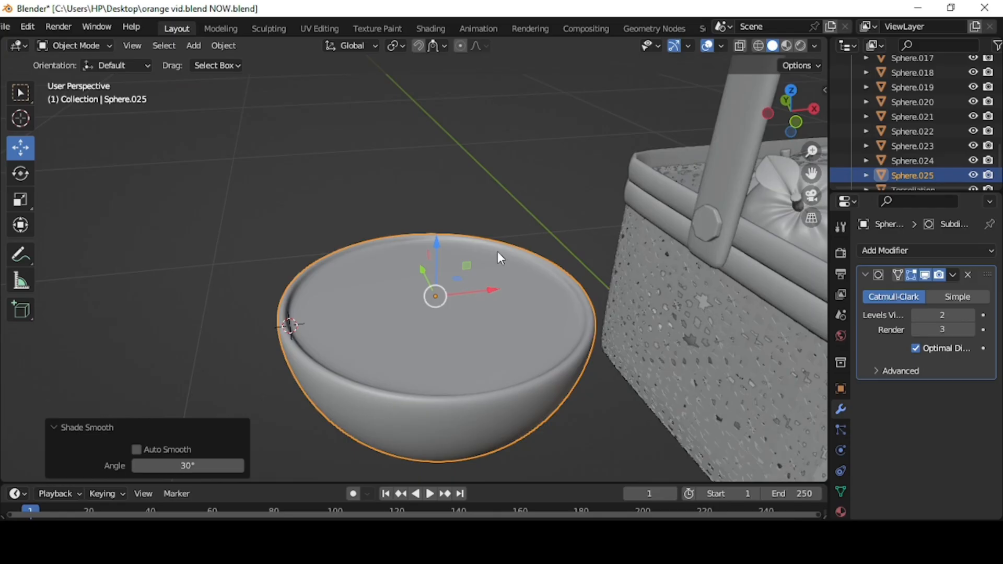
Add one loop cut around the half orange's rim and slide it fully to the edge with factor 1.000.
click(110, 46)
click(89, 75)
scroll(509, 302, up, 4)
ctrl+click(250, 294)
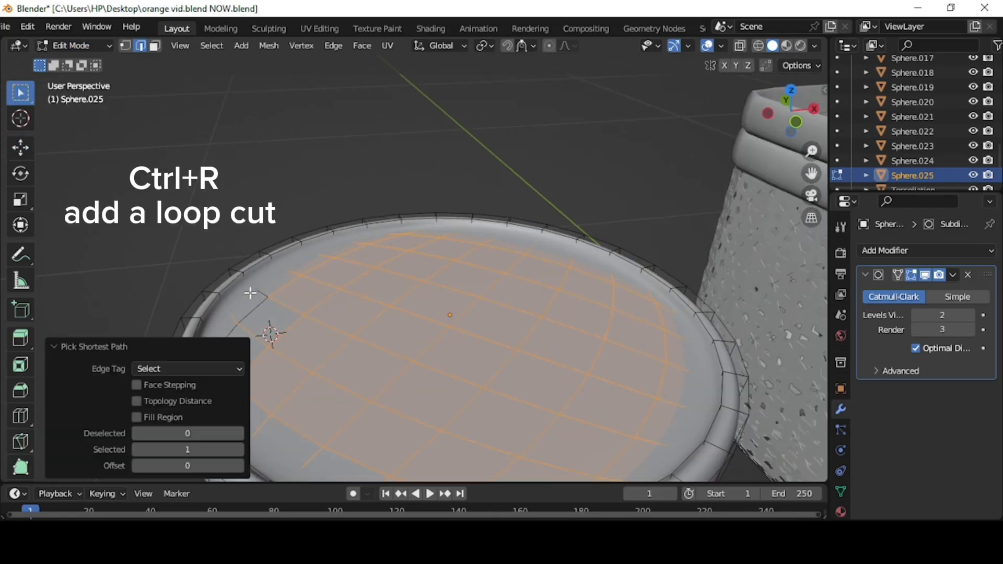
key(ctrl+r)
click(204, 294)
click(197, 290)
scroll(531, 164, down, 2)
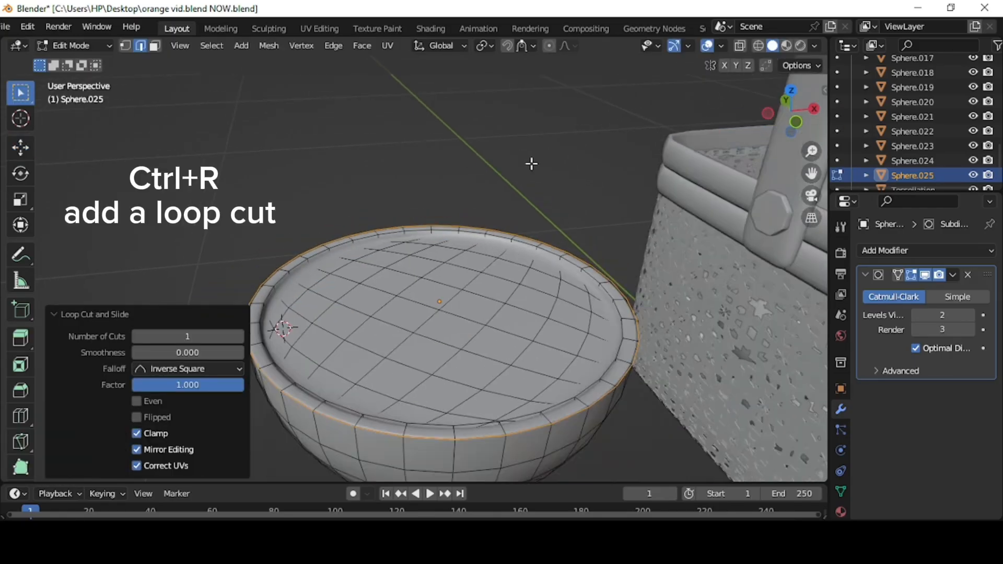
middle_drag(532, 164, 541, 224)
Return to Object Mode and snap the 3D cursor to the centre of the half orange.
click(92, 48)
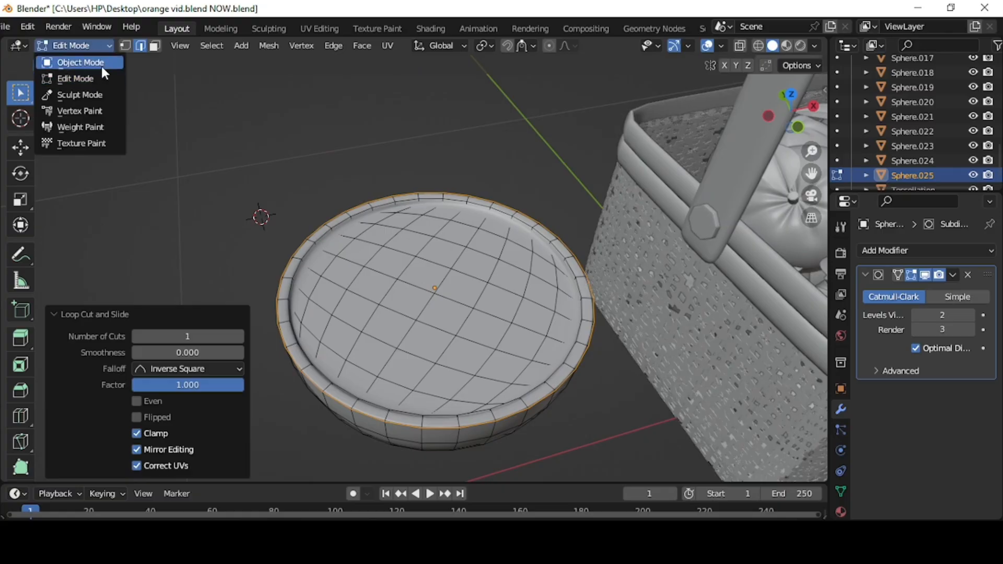
click(102, 65)
scroll(403, 244, down, 2)
key(shift+s)
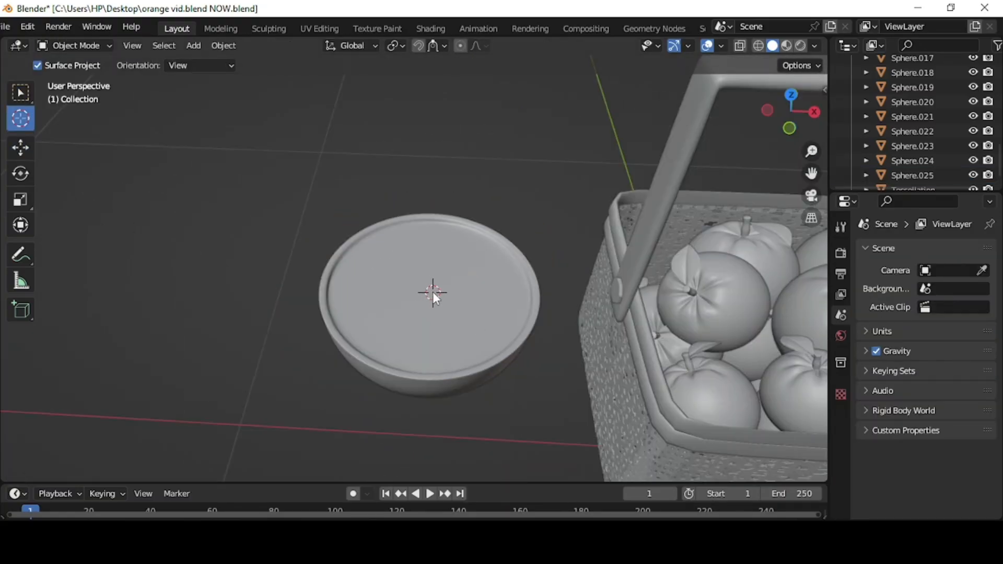
scroll(433, 292, down, 7)
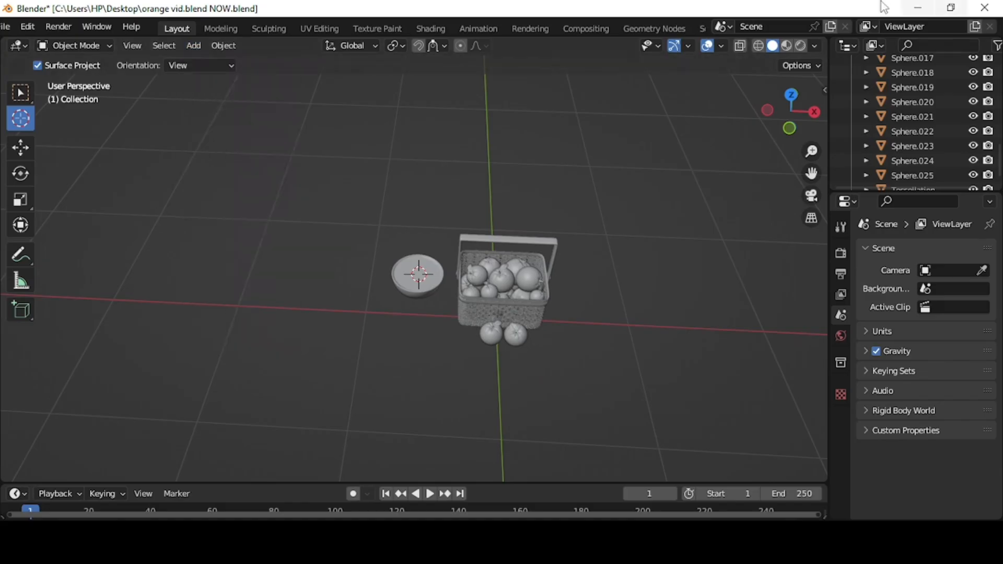
Add a cylinder with 16 vertices at the 3D cursor in the centre of the half orange.
click(194, 47)
mouse_move(238, 64)
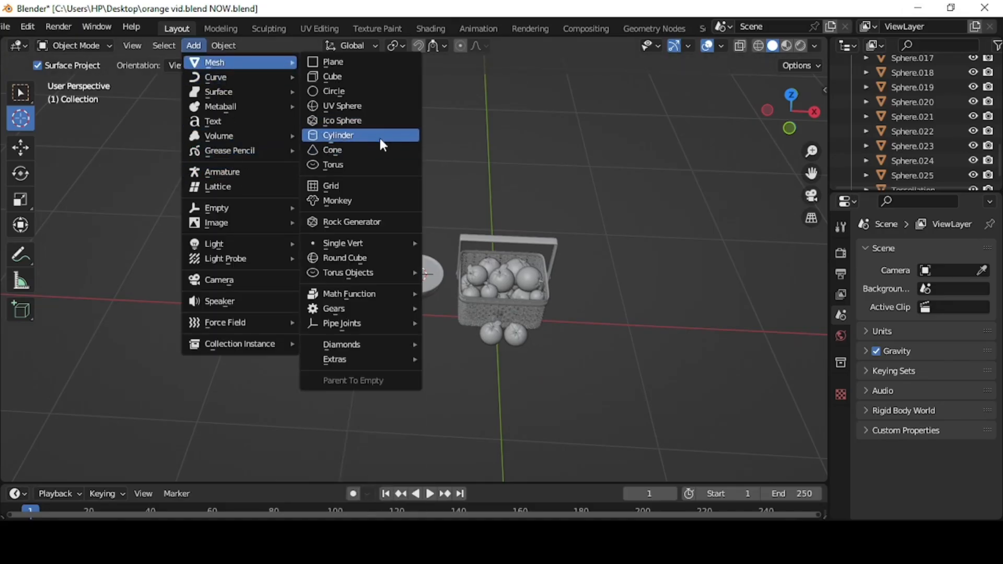
click(380, 135)
click(194, 291)
text(16)
key(Return)
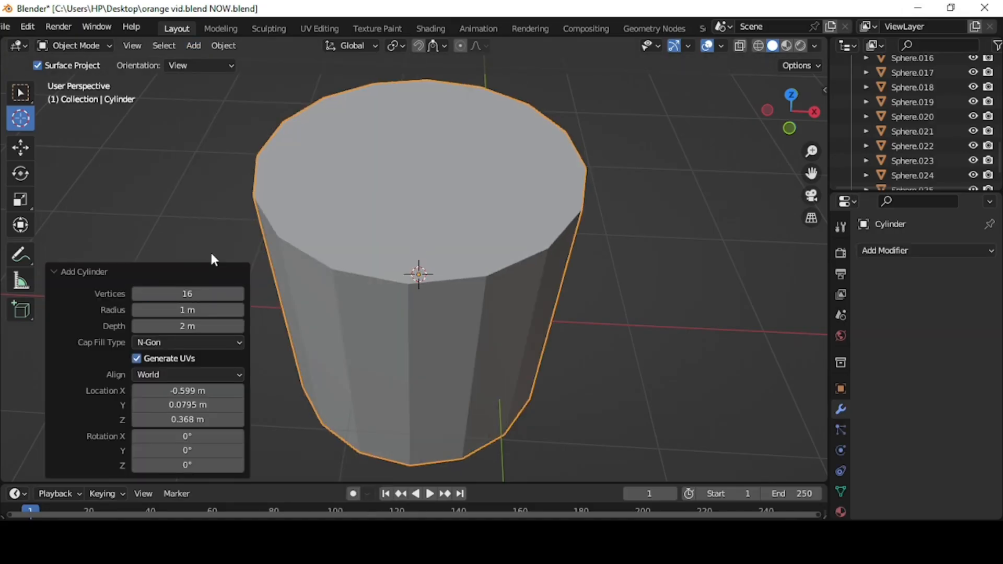
Flatten the cylinder along Z to about 0.079 and scale it down uniformly to fit inside the half orange's rim.
key(s)
key(z)
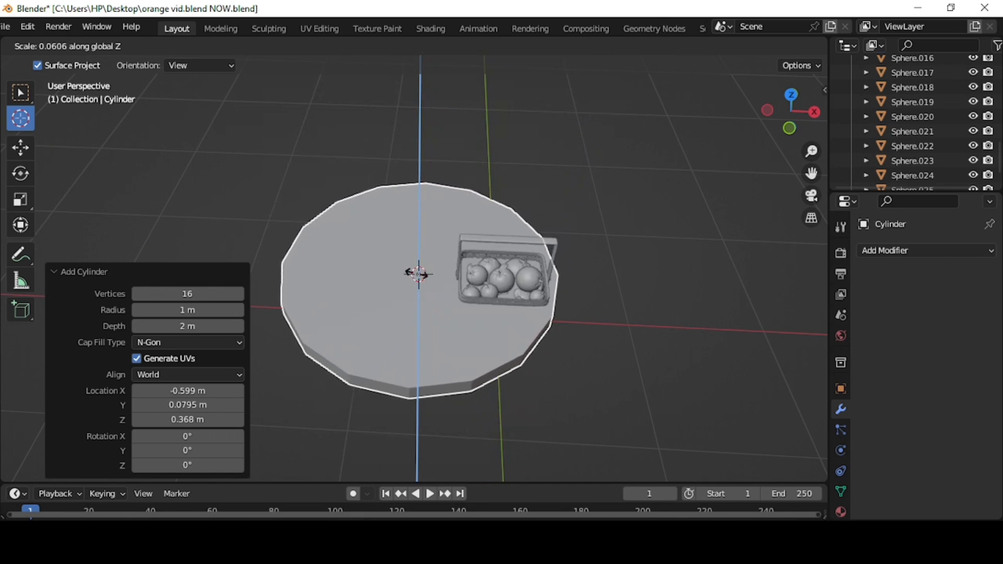
click(494, 423)
key(s)
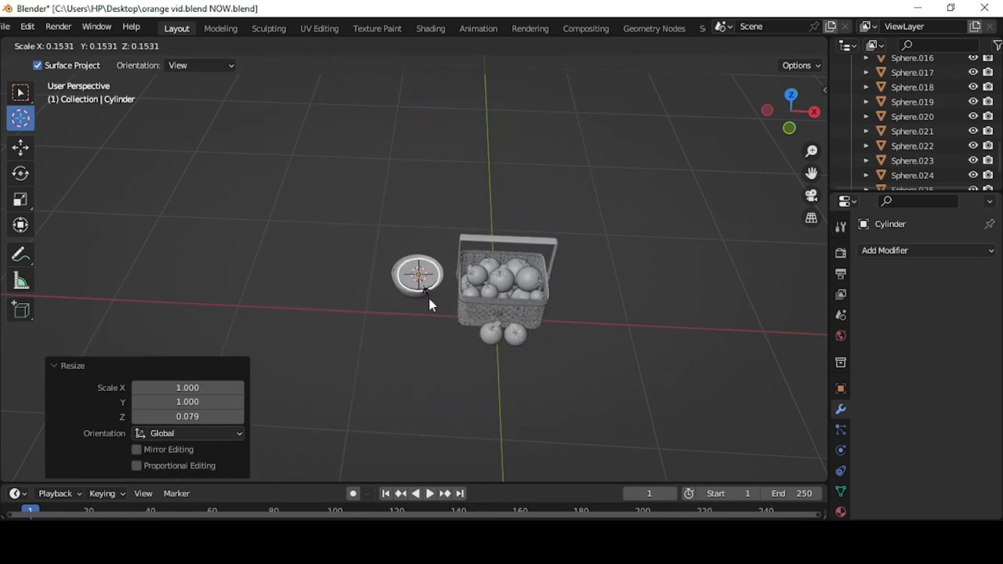
click(428, 299)
scroll(450, 266, up, 8)
key(s)
click(506, 336)
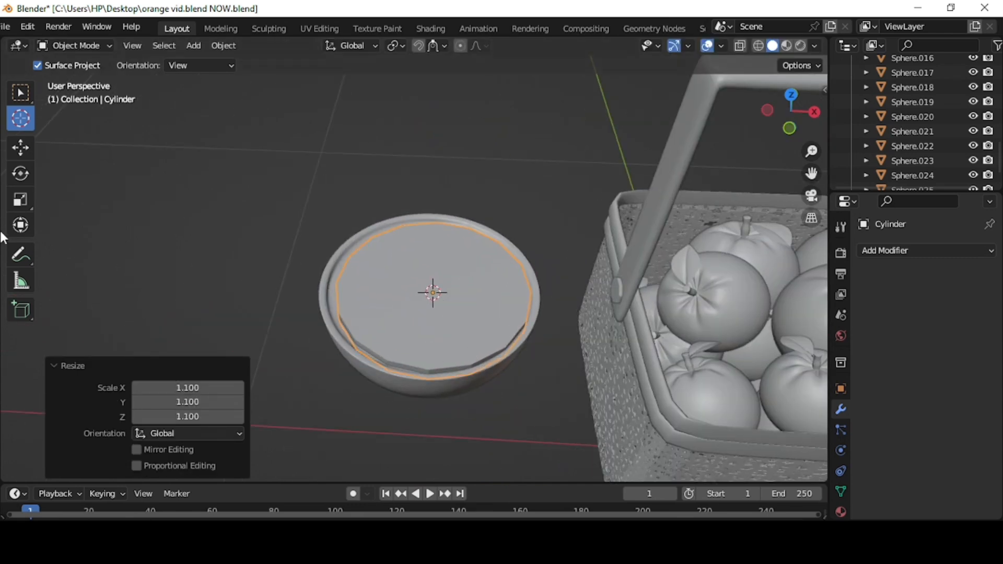
Raise the disc about 0.017 m along Z, lift it slightly more and nudge it along X to centre it in the half orange.
click(20, 148)
drag(435, 255, 436, 252)
middle_drag(476, 351, 446, 324)
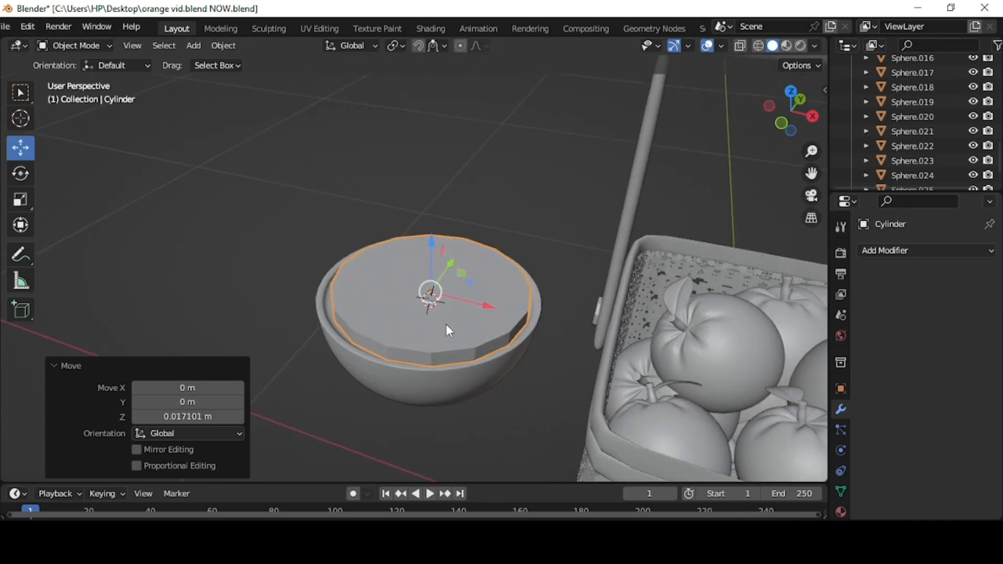
drag(450, 262, 453, 253)
middle_drag(458, 346, 514, 329)
drag(491, 280, 489, 279)
Resize the disc, scale its thickness by -0.252 along Z and reposition it inside the half orange's rim.
key(s)
click(551, 349)
key(s)
key(z)
click(430, 285)
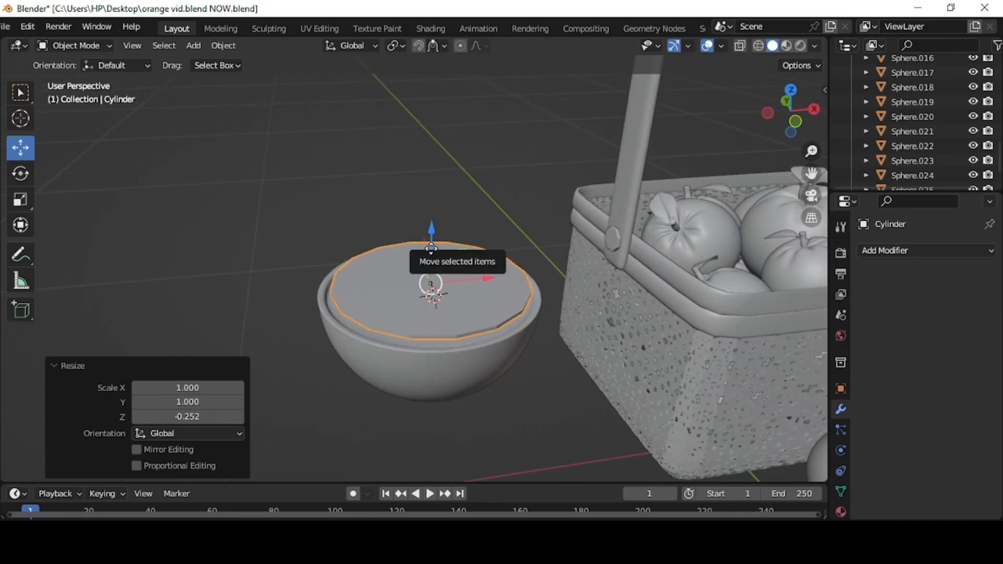
drag(431, 238, 431, 235)
middle_drag(503, 230, 506, 280)
click(506, 280)
drag(490, 268, 488, 267)
Enter Edit Mode on the disc and poke its top face into triangular wedges.
click(76, 45)
click(90, 78)
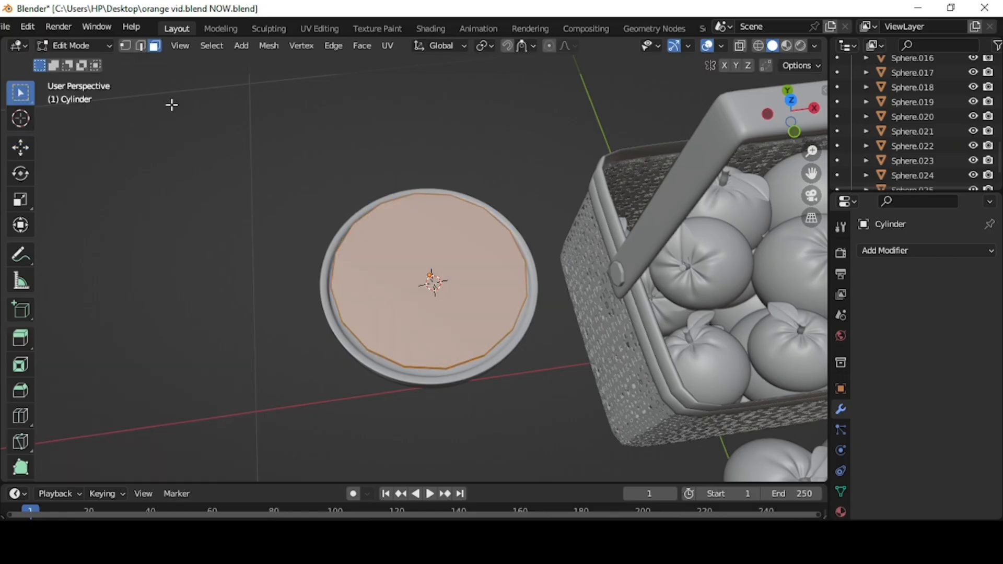
click(397, 249)
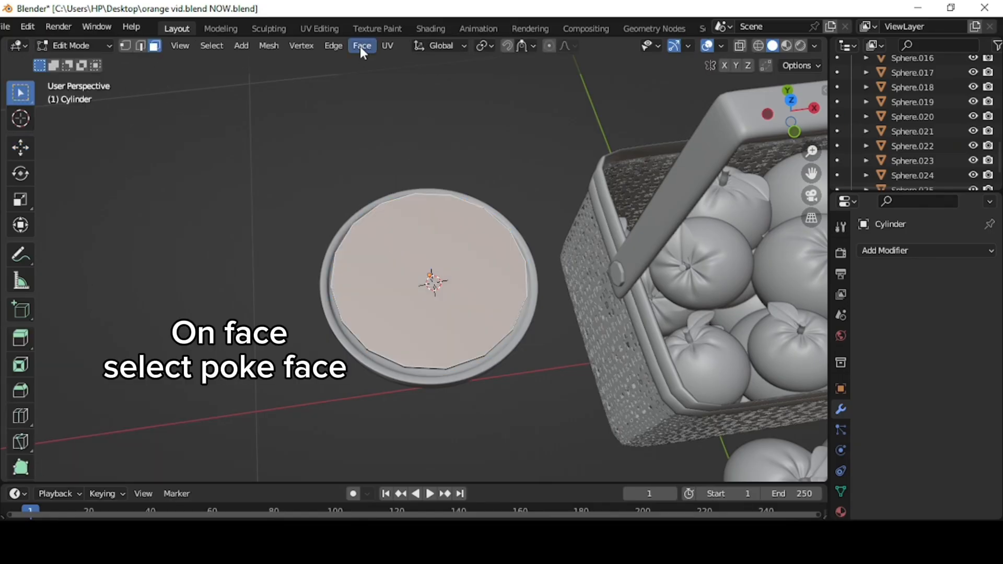
click(362, 45)
click(398, 128)
Select all the wedge faces on top of the disc and extrude them as individual faces with an offset of -0.581 m.
scroll(481, 271, up, 2)
middle_drag(481, 271, 543, 298)
click(542, 348)
click(567, 397)
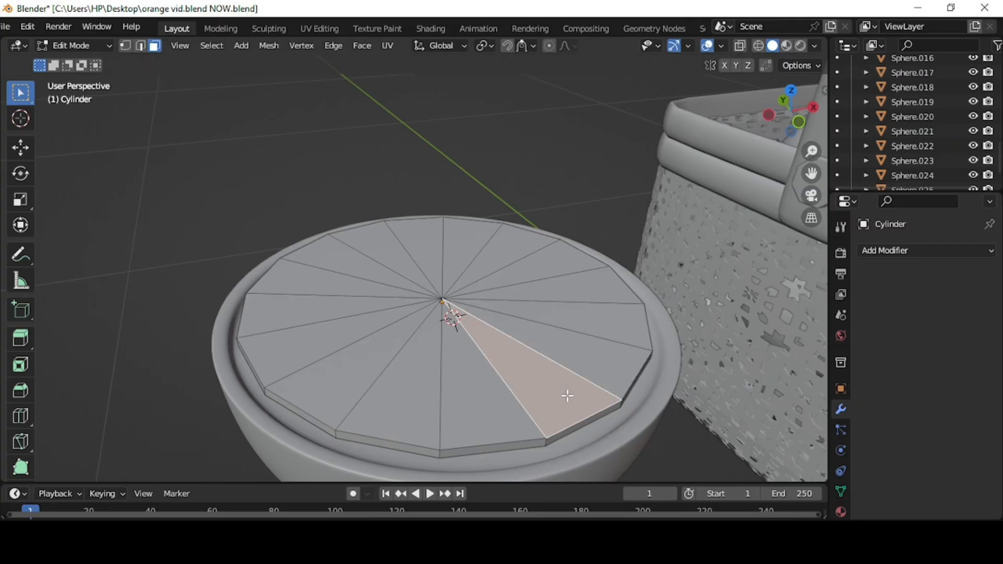
ctrl+click(579, 358)
ctrl+click(584, 320)
ctrl+click(496, 259)
ctrl+click(416, 249)
ctrl+click(347, 261)
ctrl+click(475, 403)
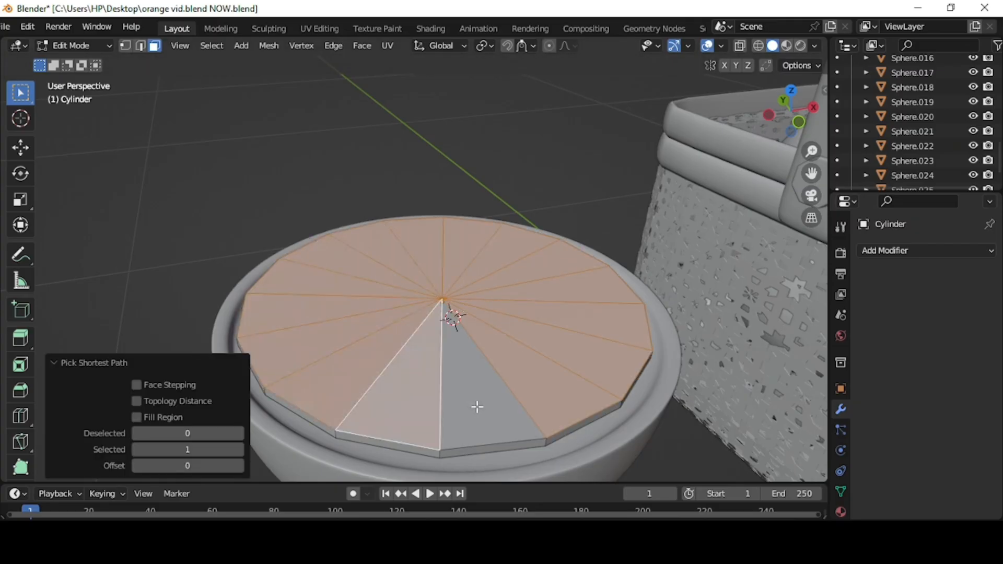
click(362, 45)
click(417, 96)
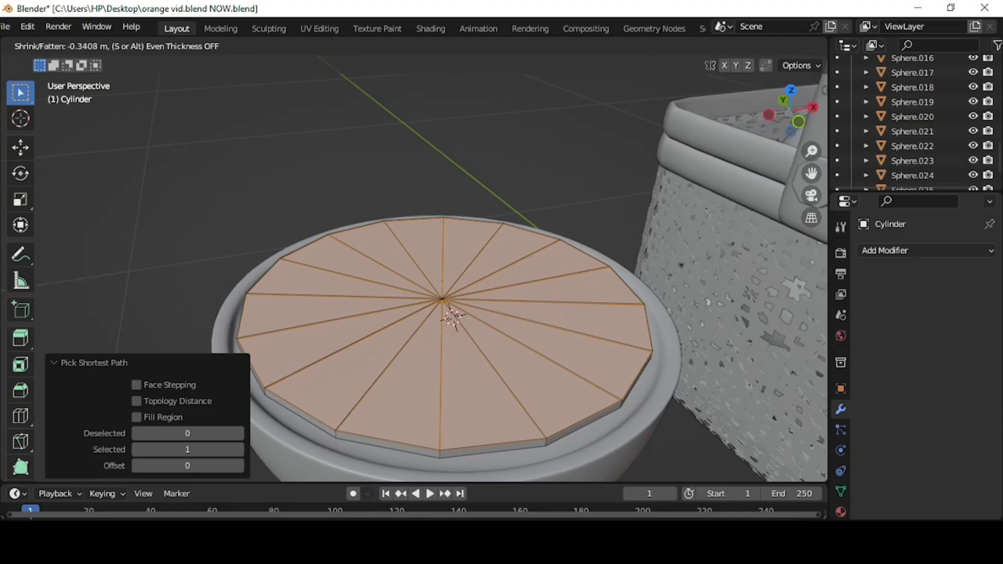
click(484, 426)
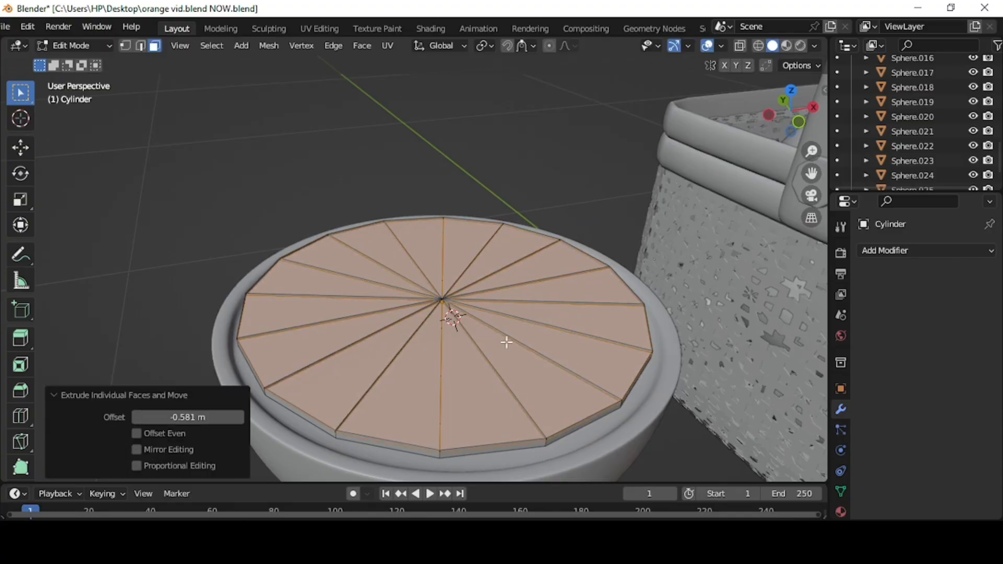
Lower the extruded wedge faces about 0.0037 m along Z and return to Object Mode.
key(g)
key(z)
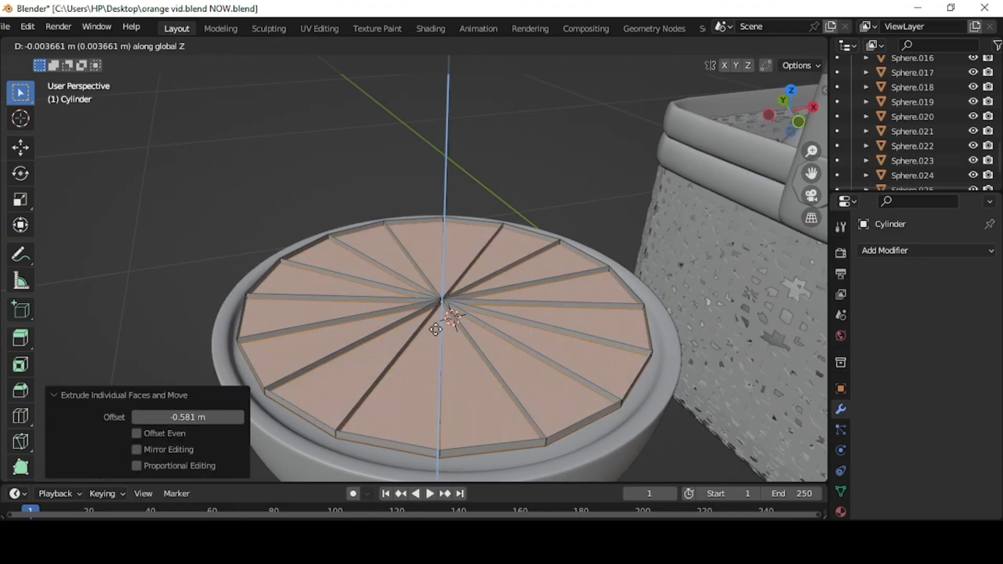
click(435, 329)
click(76, 46)
click(96, 59)
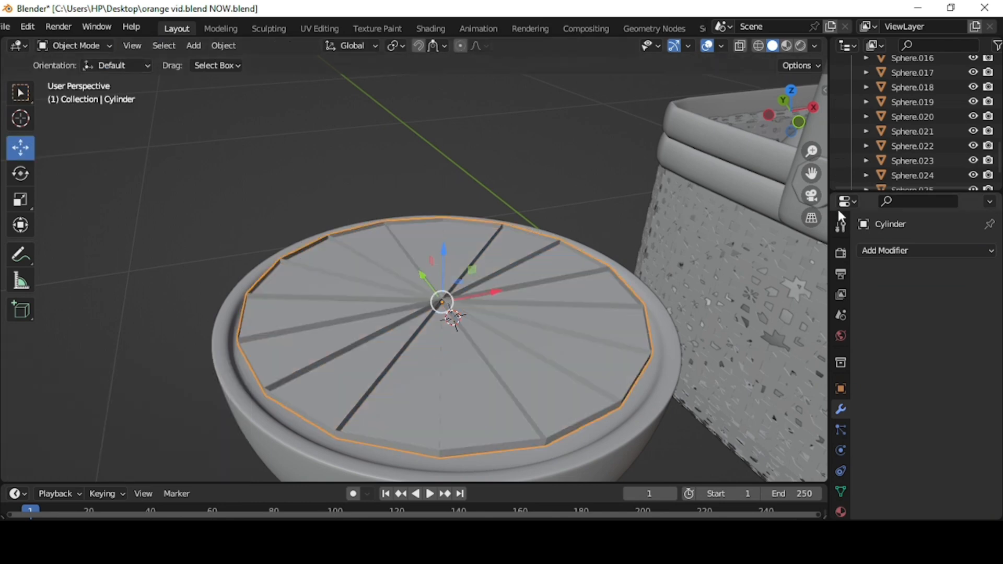
Add a Solidify modifier and a Subdivision Surface modifier with viewport level 2 and render level 3 to the disc.
click(871, 251)
click(709, 501)
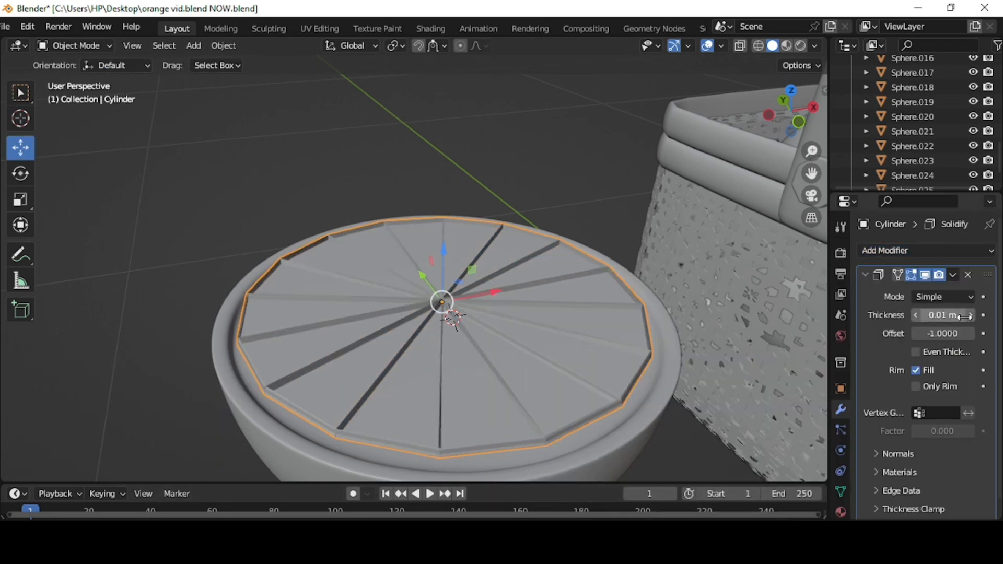
click(903, 252)
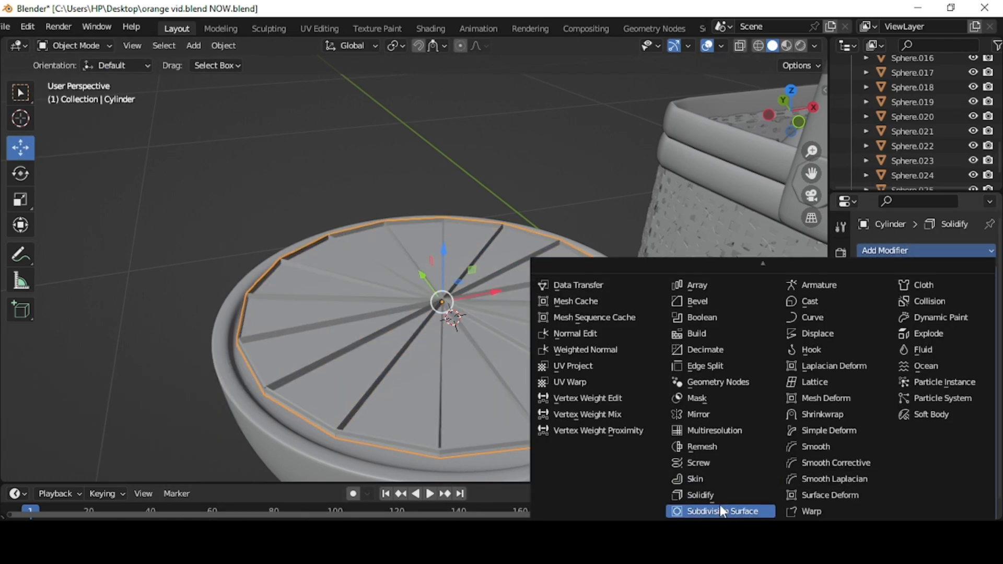
click(721, 511)
scroll(933, 428, down, 5)
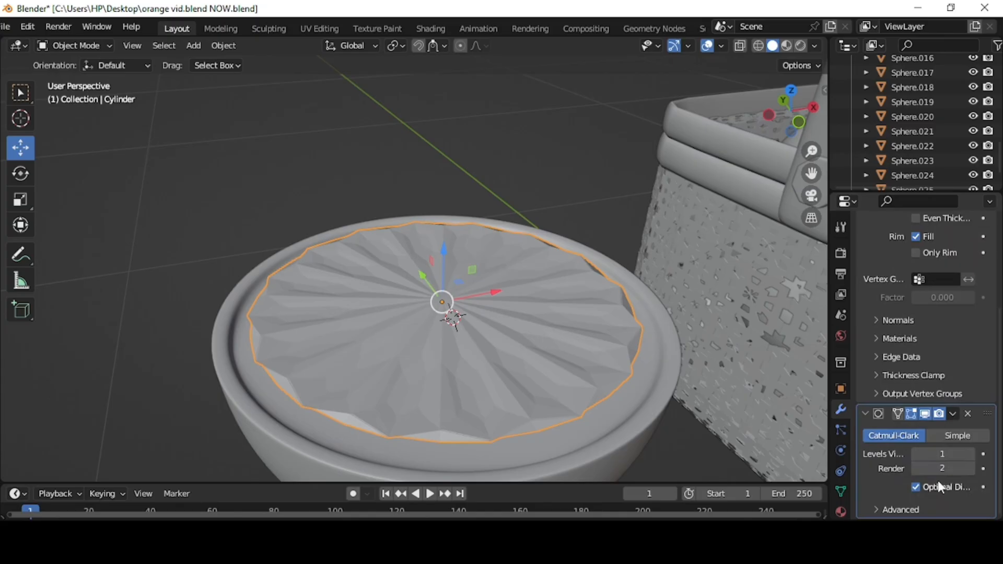
click(970, 454)
click(970, 467)
Select all of the disc's geometry in Edit Mode and raise it about 0.0045 m along Z.
click(94, 46)
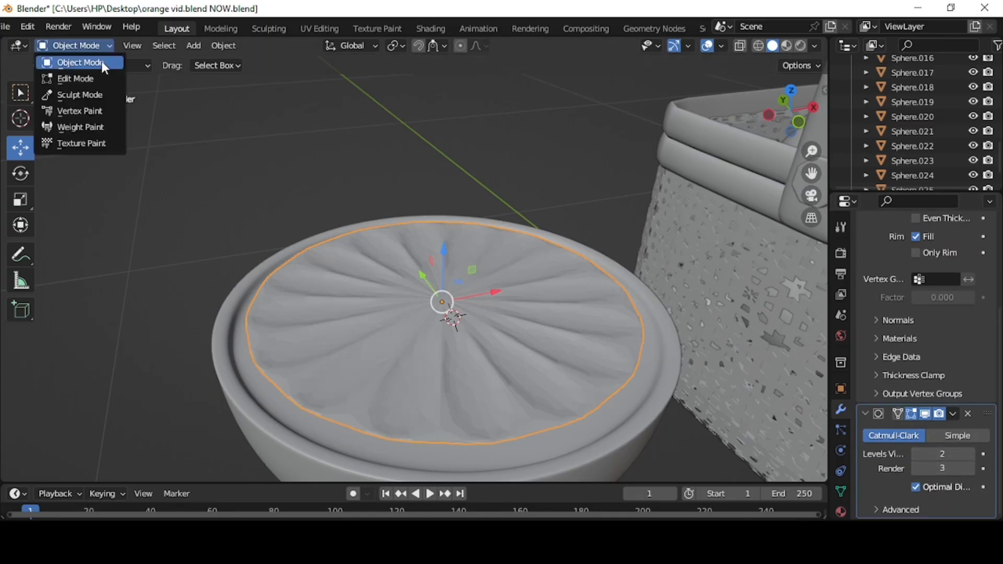
click(77, 78)
key(a)
key(g)
key(z)
click(617, 376)
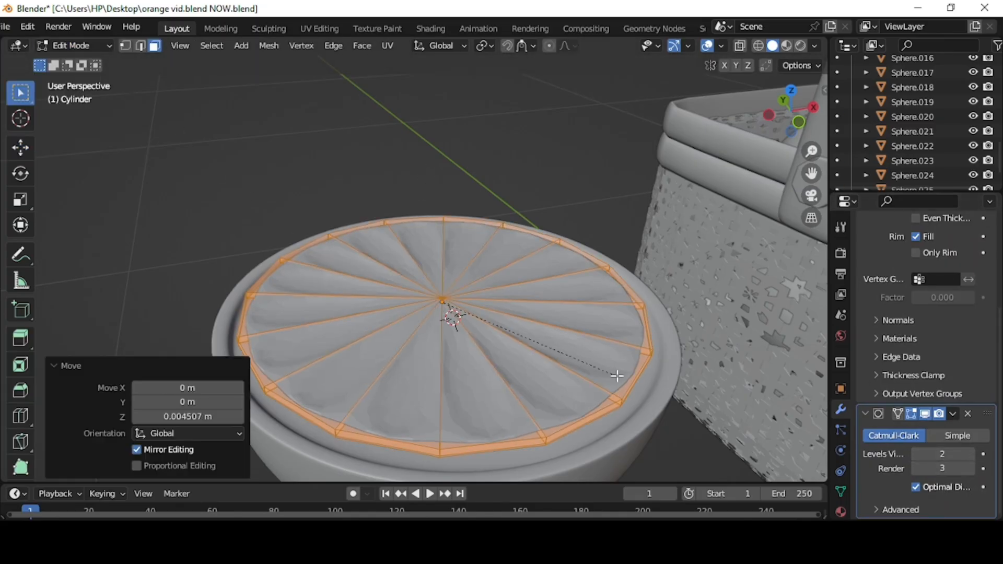
Bevel all the disc's edges with a width of 0.0555 m and one segment, and return to Object Mode.
click(630, 378)
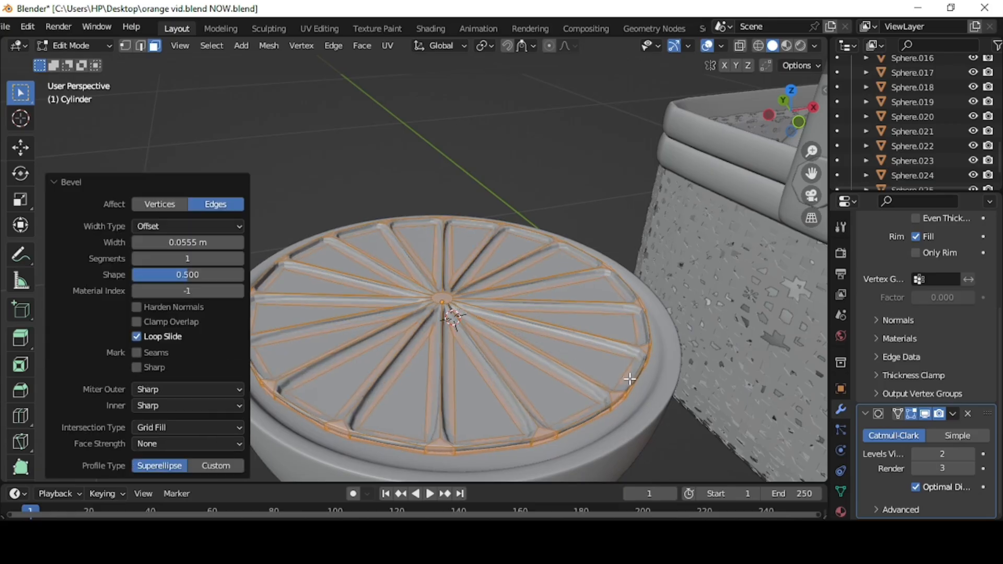
click(560, 170)
click(81, 45)
click(81, 64)
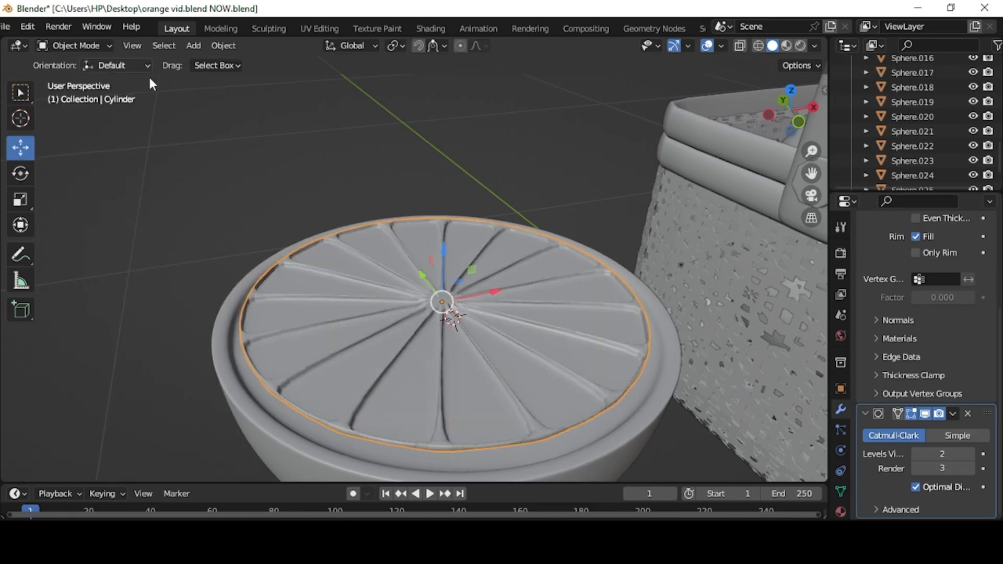
Apply Shade Smooth to the segmented disc.
click(401, 206)
scroll(401, 208, down, 1)
click(409, 246)
right_click(409, 246)
click(409, 246)
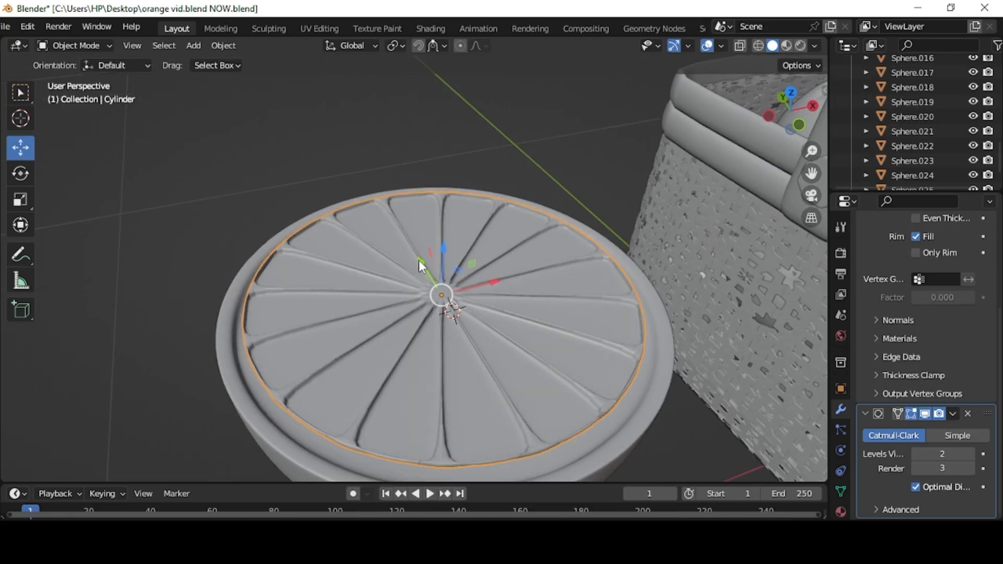
scroll(511, 312, down, 3)
key(s)
click(578, 355)
key(ctrl+z)
scroll(487, 277, up, 1)
middle_drag(488, 274, 487, 290)
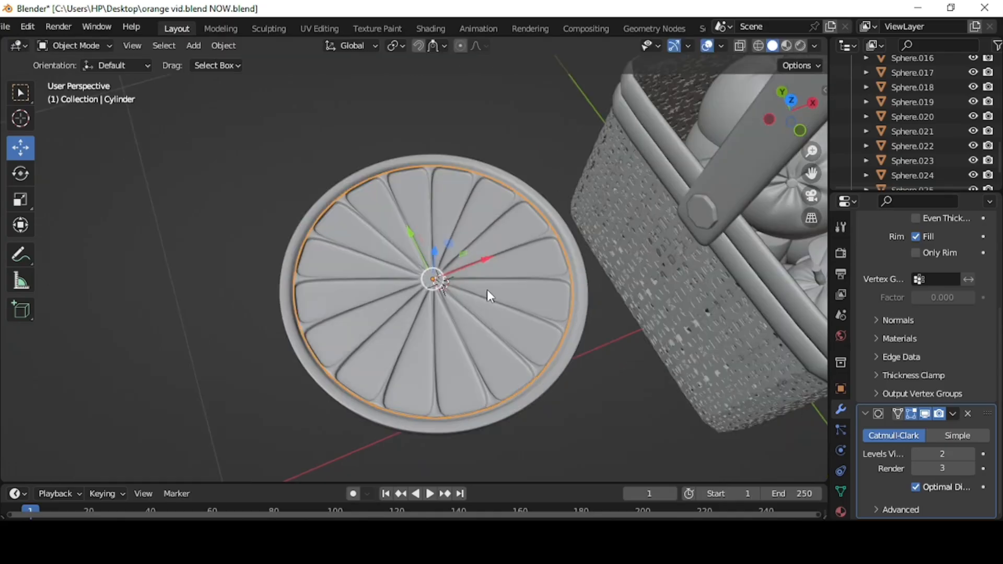
Enlarge the small face at the centre of the segmented disc by a factor of about 1.9, and leave Edit Mode.
click(73, 46)
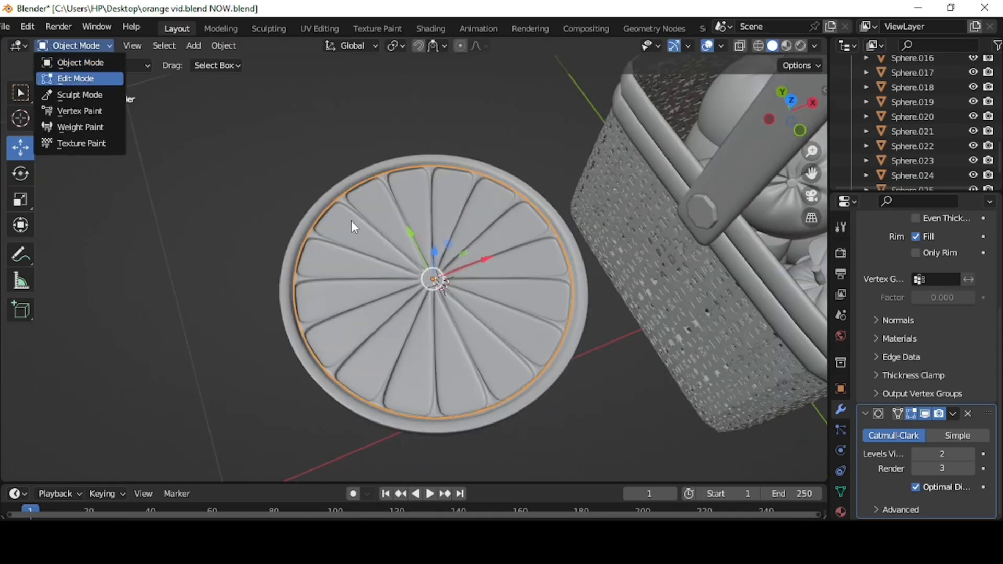
click(78, 78)
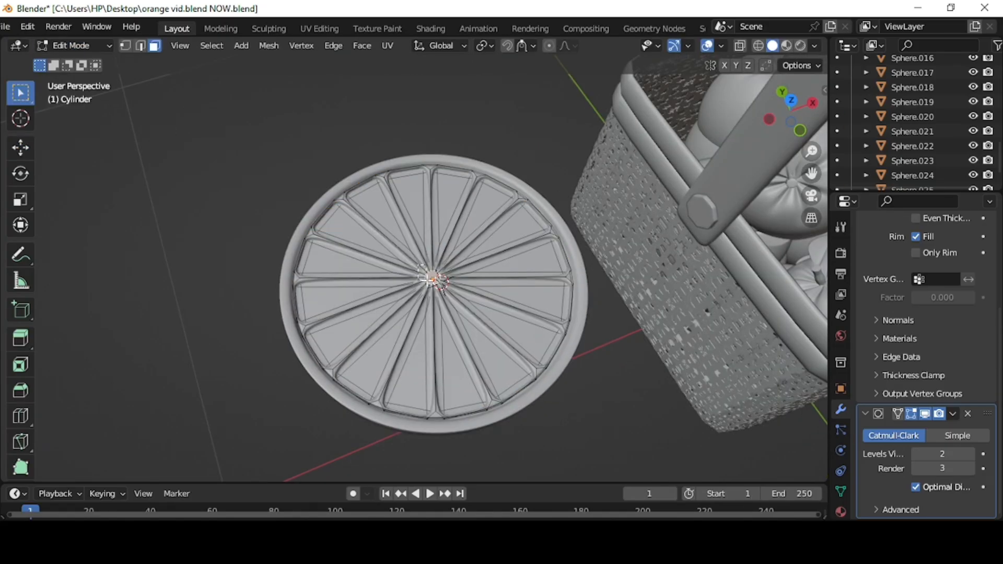
drag(430, 280, 447, 292)
click(440, 281)
key(s)
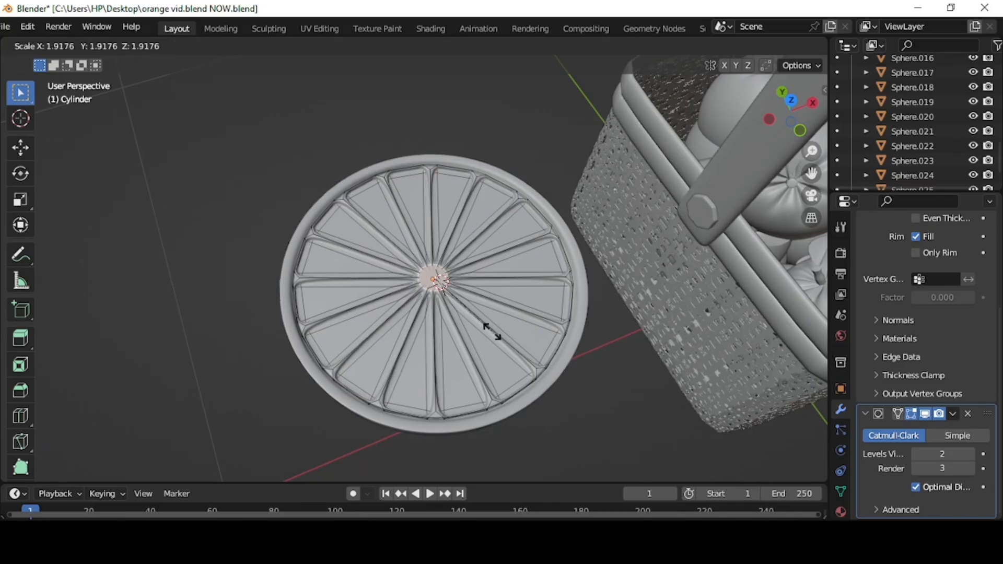
click(487, 325)
middle_drag(487, 324, 495, 284)
click(100, 50)
click(96, 68)
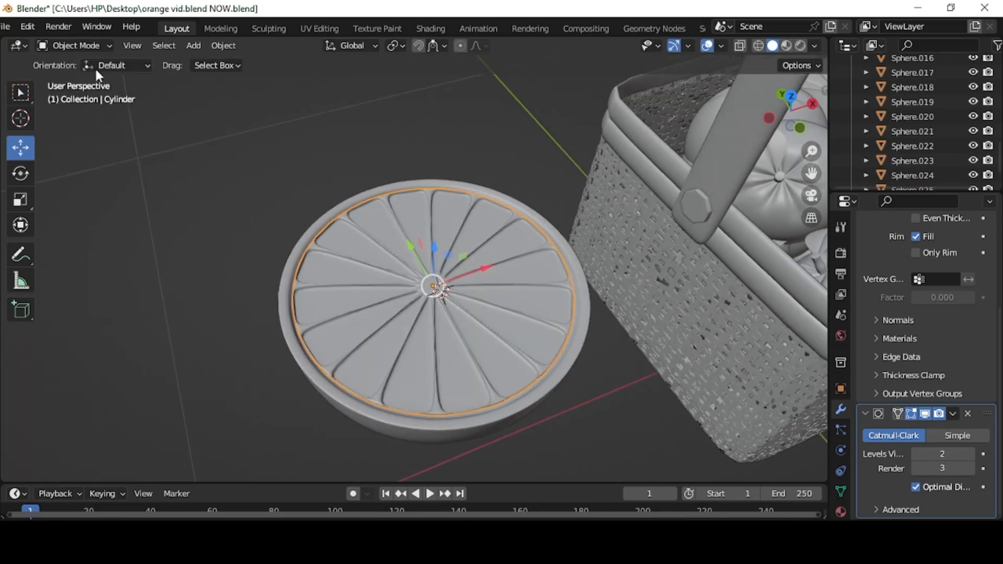
click(279, 219)
middle_drag(279, 218, 390, 274)
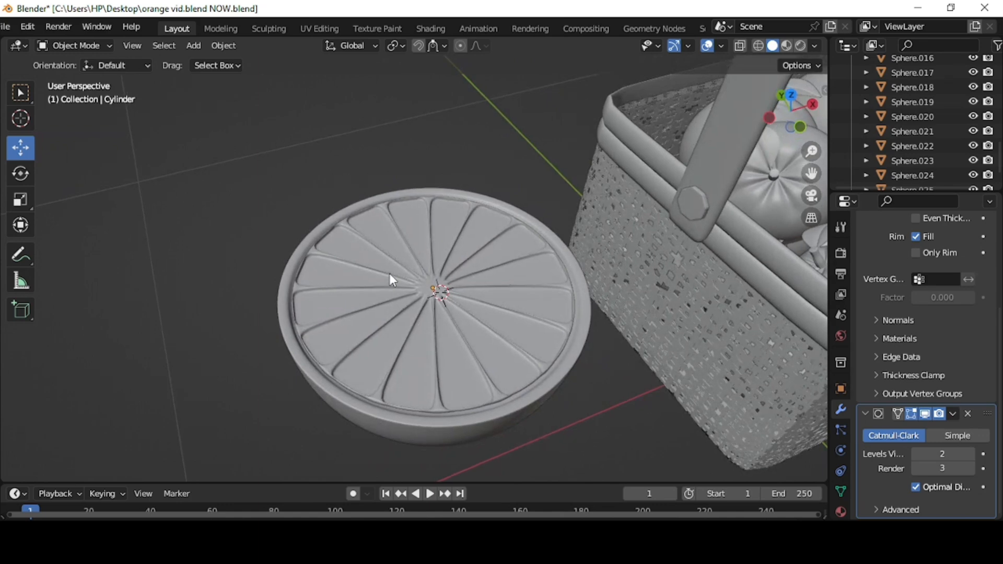
scroll(390, 274, down, 2)
scroll(460, 314, down, 2)
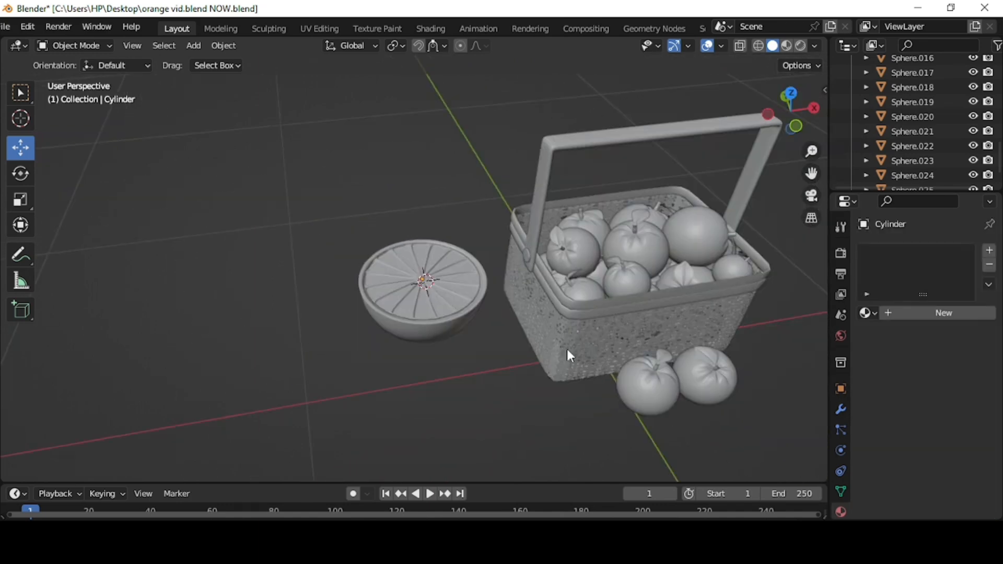
Switch the viewport to Material Preview and open a Shader Editor in a split area beside it.
click(787, 46)
drag(826, 44, 330, 46)
click(349, 45)
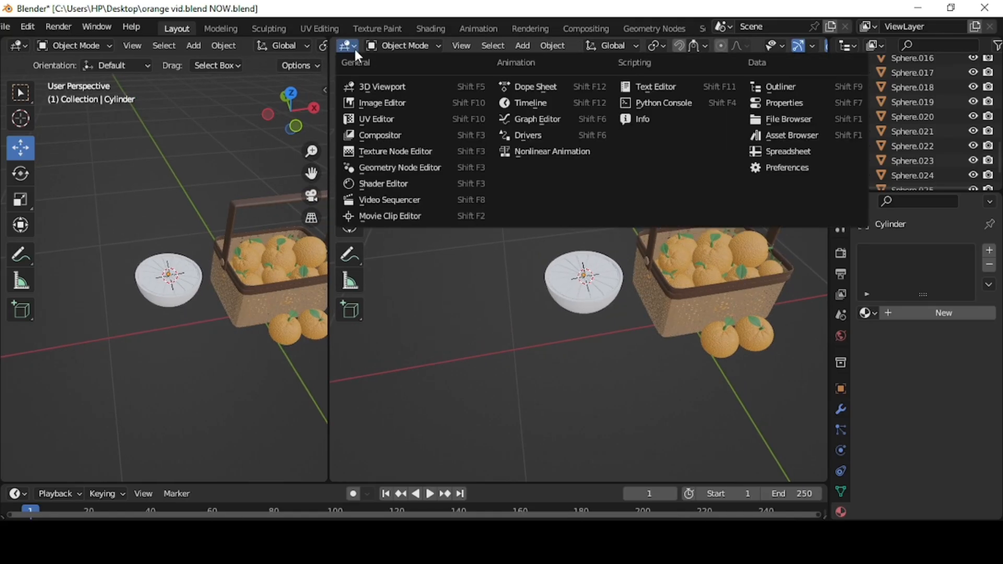
click(395, 184)
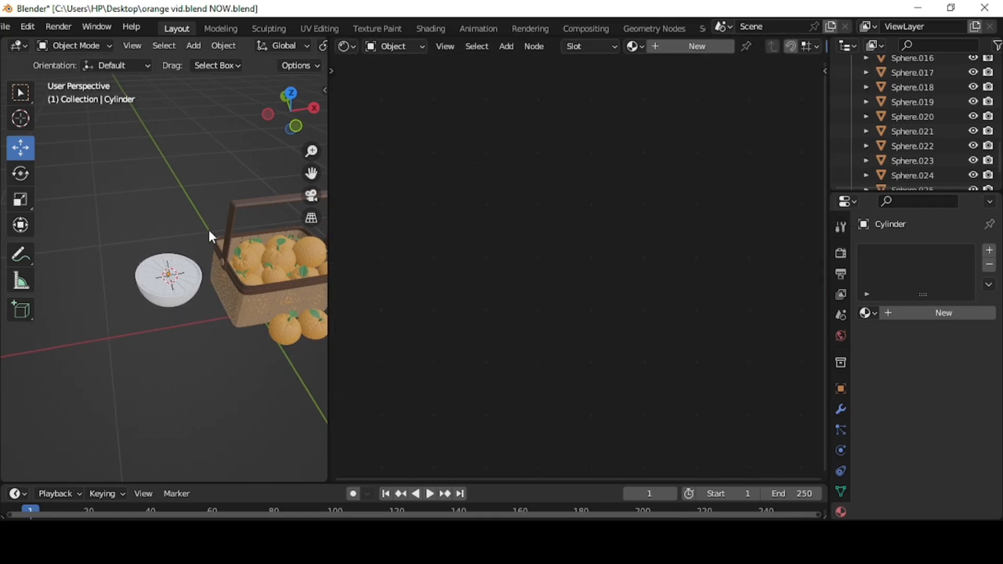
Create a new material for the segmented disc and set its base color to orange E78E11.
click(944, 314)
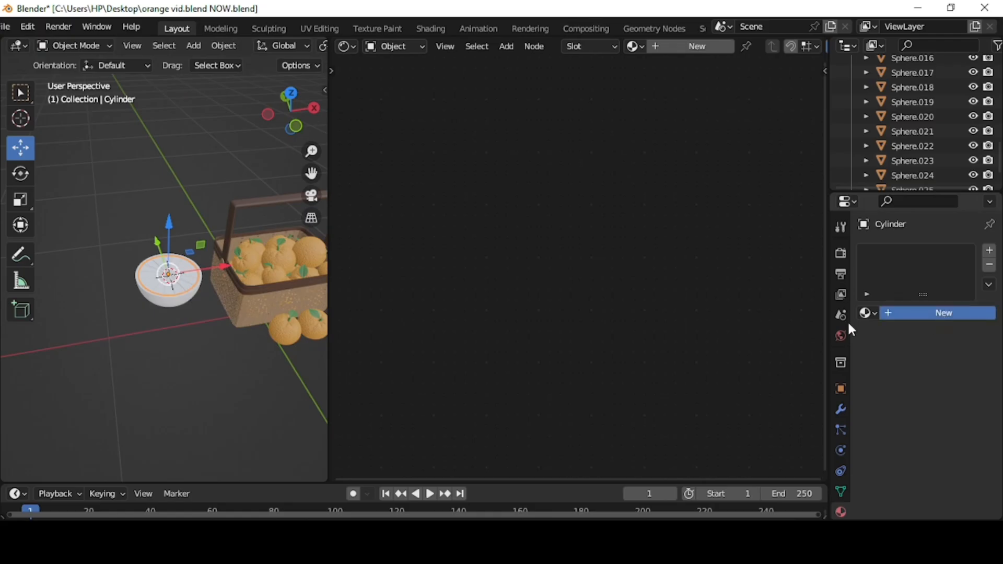
middle_drag(738, 425, 559, 116)
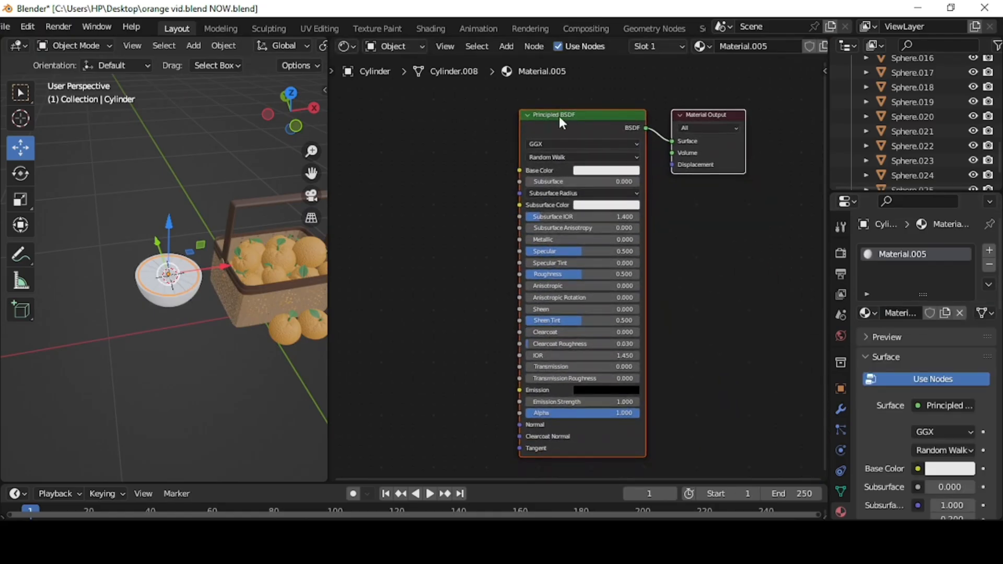
click(592, 171)
click(601, 249)
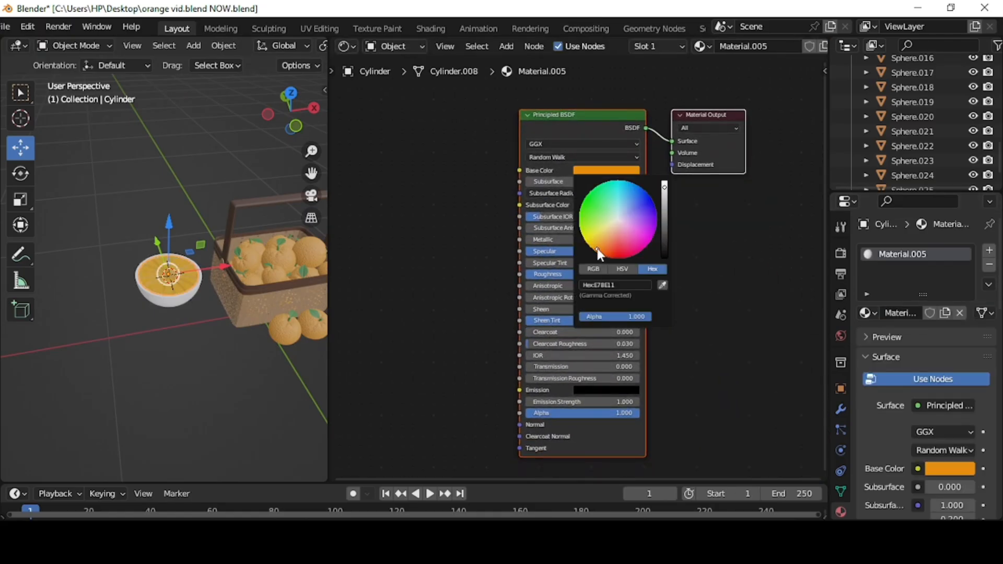
Set the roughness of the segmented disc's material to 0.35.
click(616, 274)
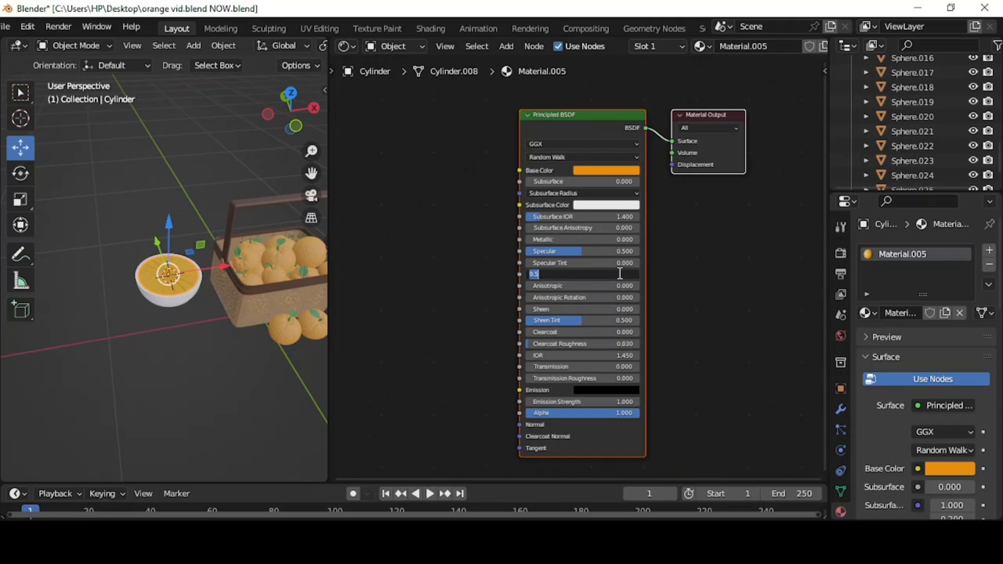
text(0.35)
key(Return)
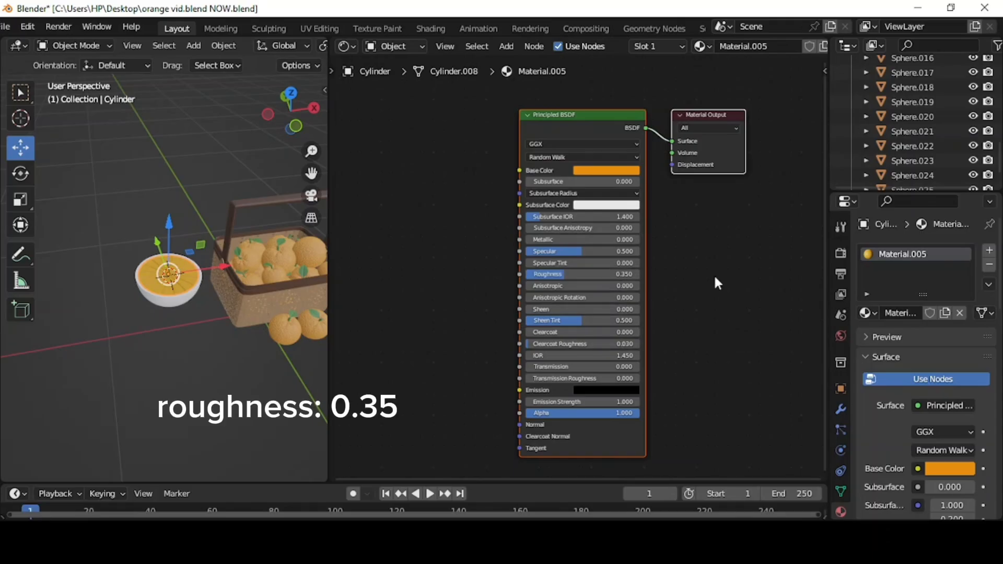
Add a Noise Texture node beside the Principled BSDF and set its scale to 40 and detail to 8.
click(506, 46)
mouse_move(541, 131)
click(609, 245)
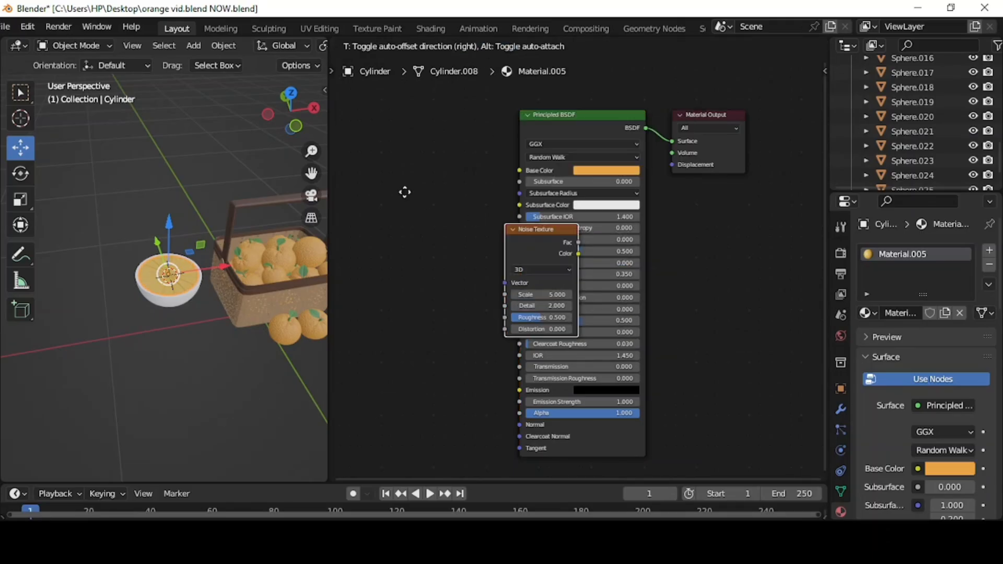
click(411, 172)
click(410, 181)
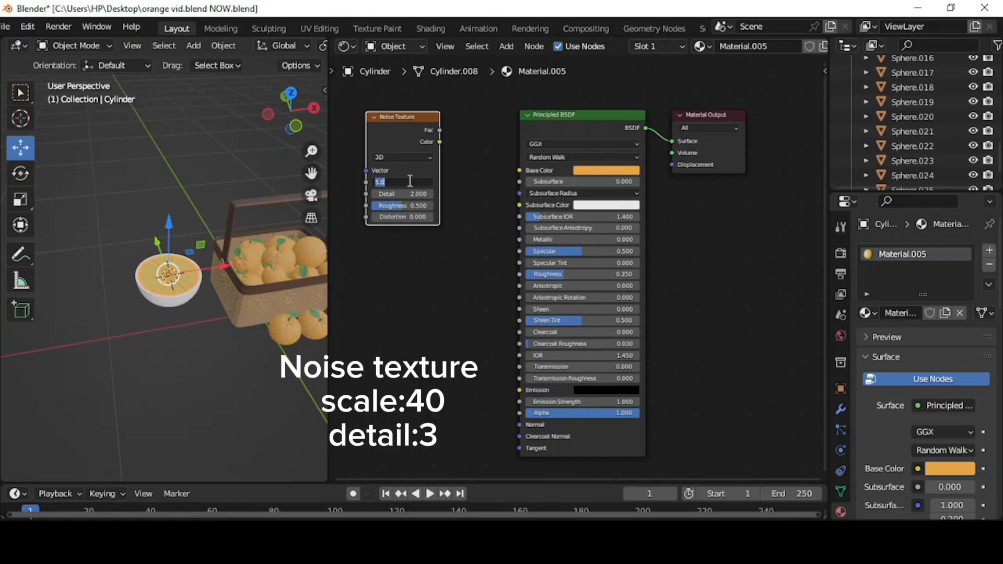
key(Return)
key(Return)
drag(409, 117, 393, 118)
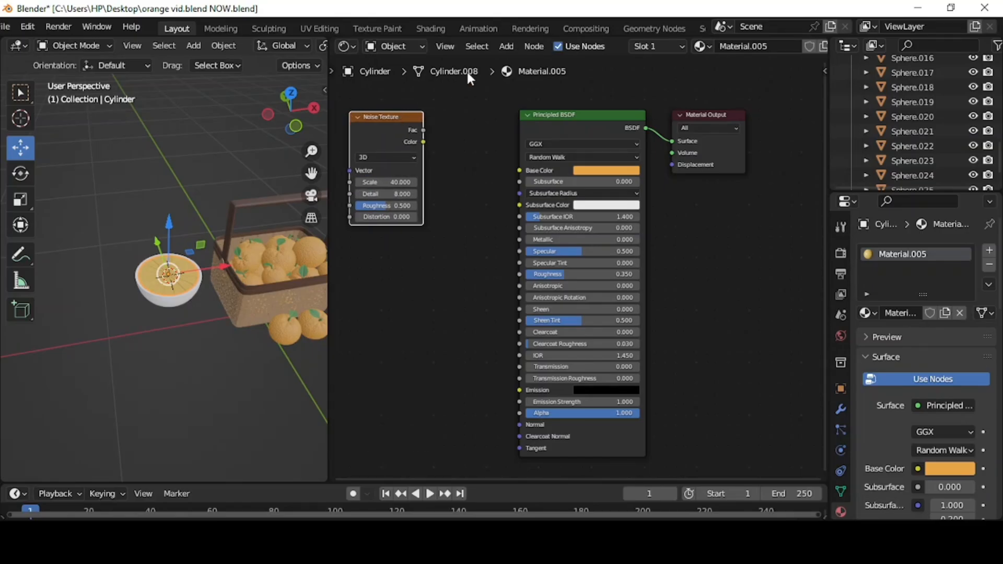
Add a Color Ramp node below the Noise Texture and set its first stop to light orange FFD37F.
click(507, 47)
mouse_move(548, 172)
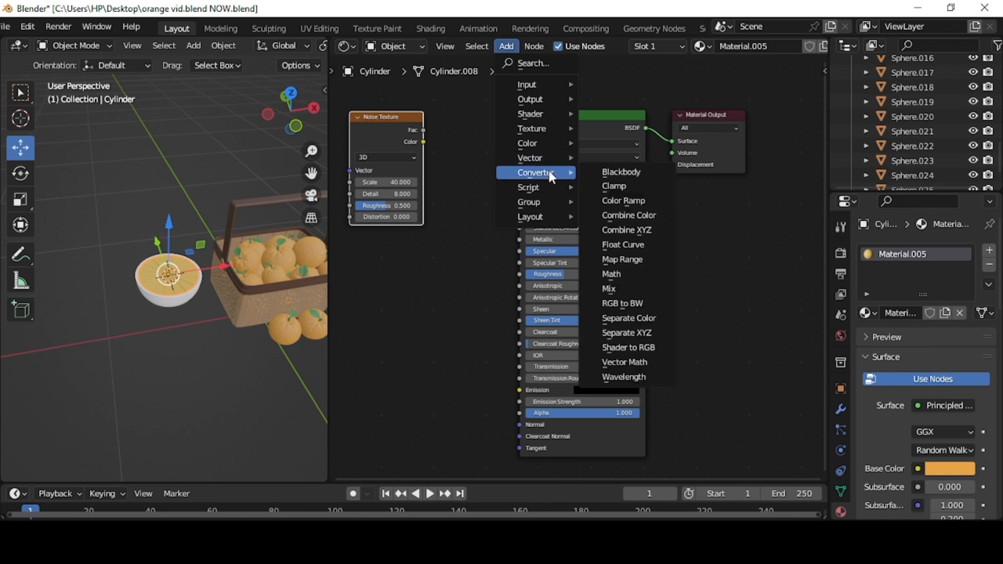
click(617, 199)
click(401, 254)
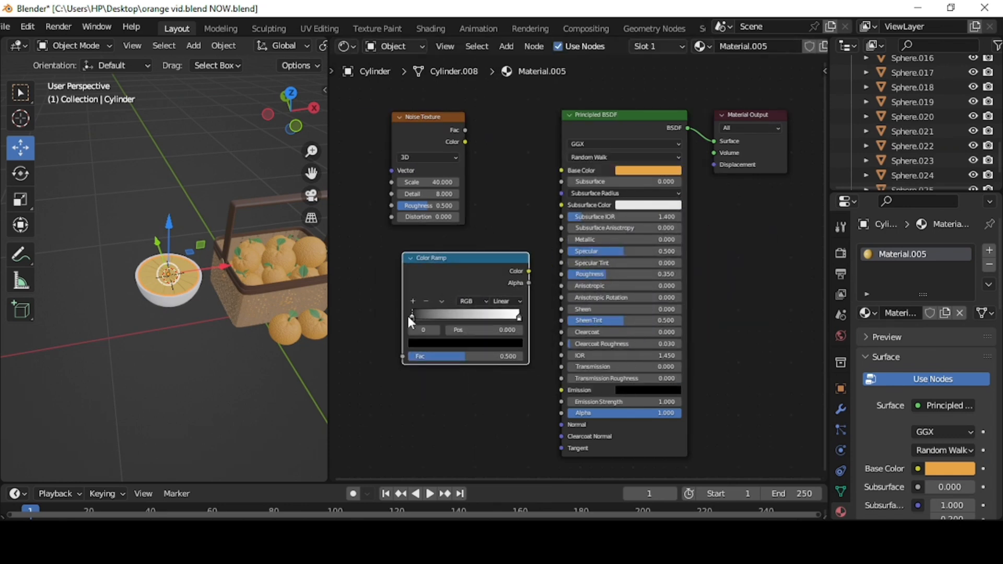
click(422, 343)
click(472, 296)
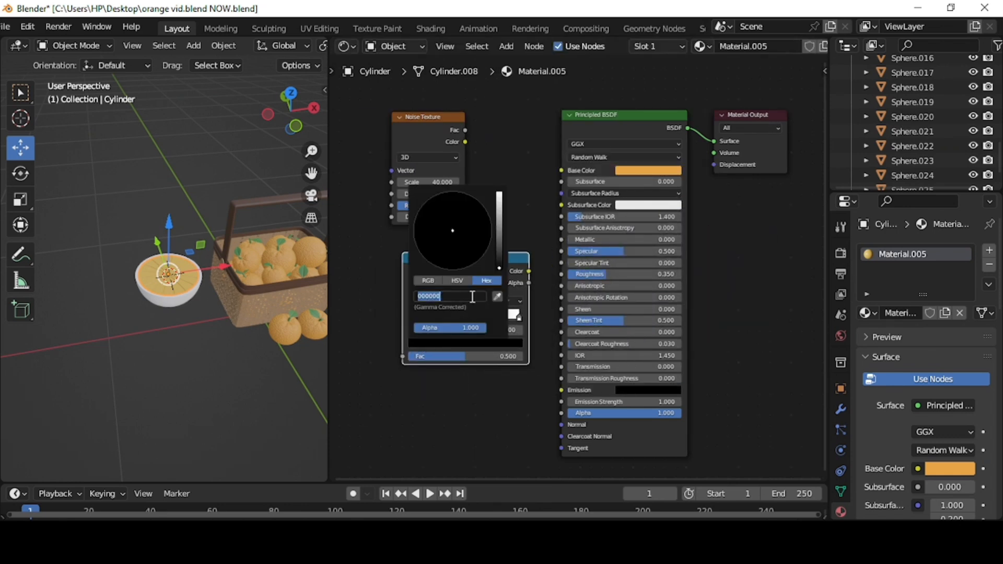
text(FFD37F)
key(Return)
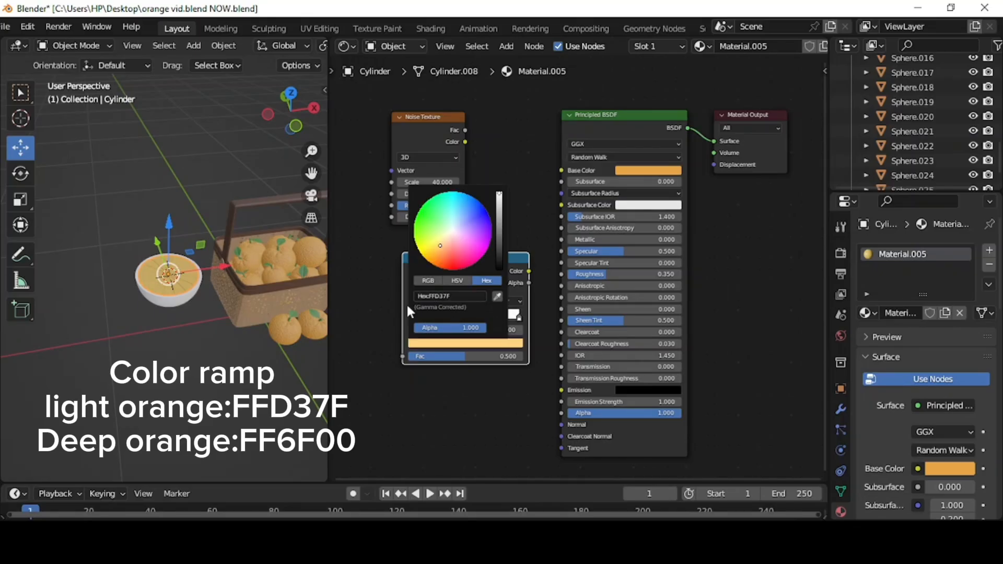
Set the Color Ramp's second stop to deep orange FF6F00 and shift the node away from the Principled BSDF.
click(518, 317)
click(443, 344)
click(454, 295)
text(FF6F00)
key(Return)
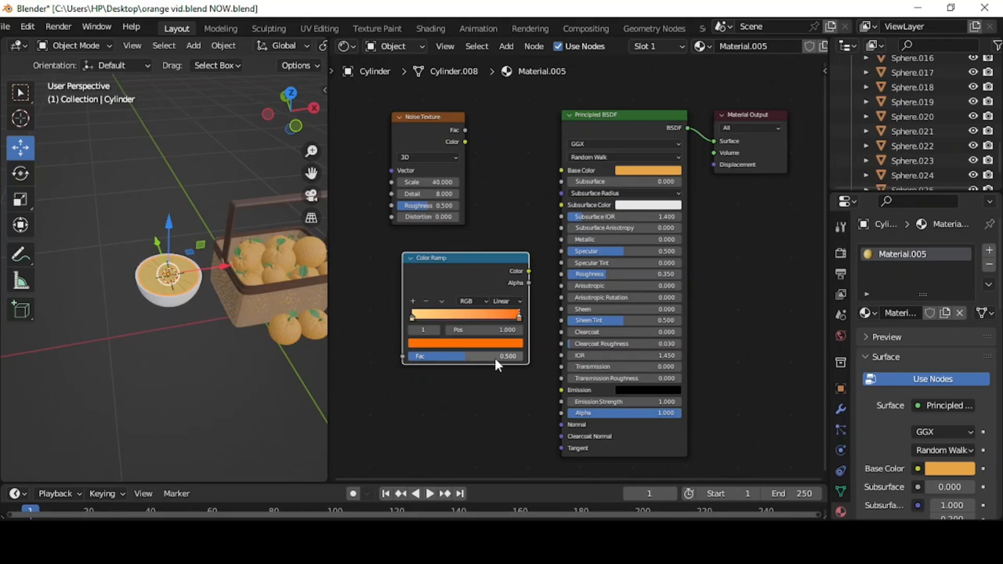
drag(531, 340, 501, 338)
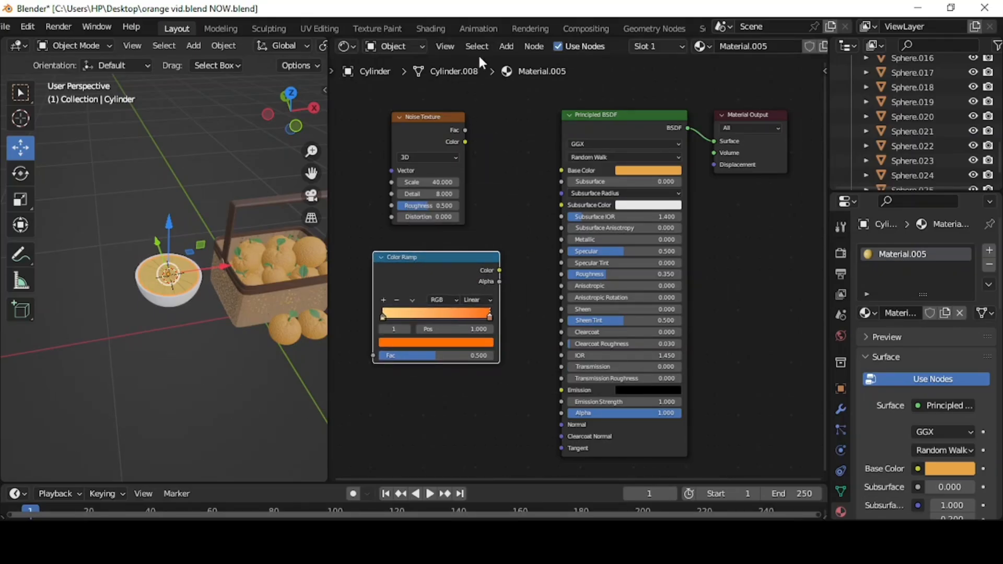
Add a Bump node with strength 0.2 and enable Invert on it.
click(506, 46)
mouse_move(527, 166)
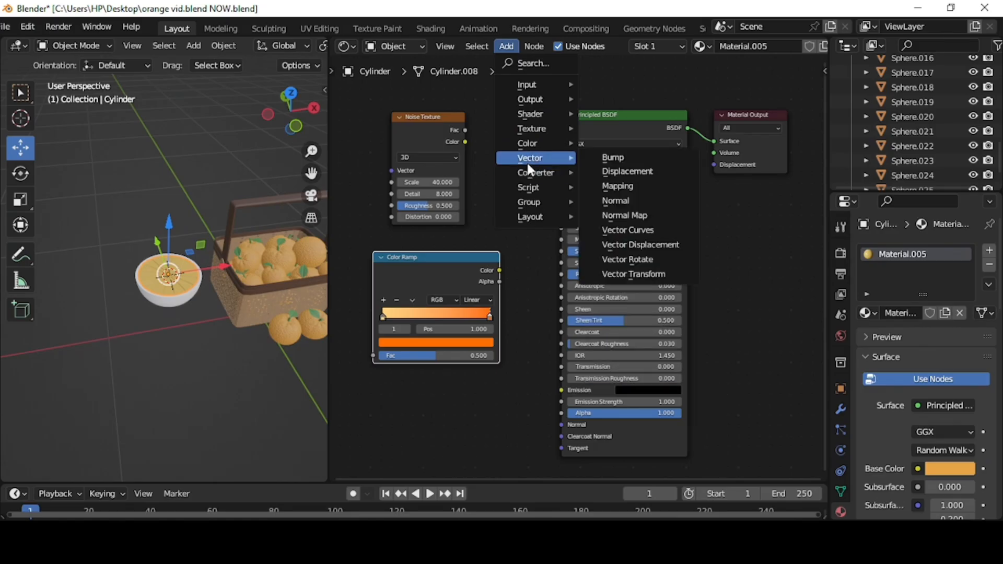
click(609, 157)
click(528, 182)
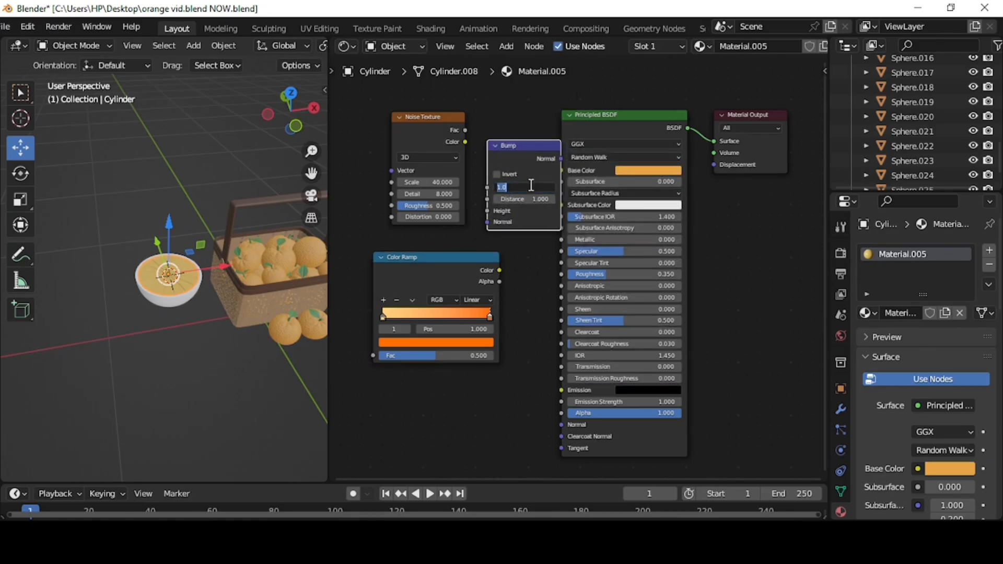
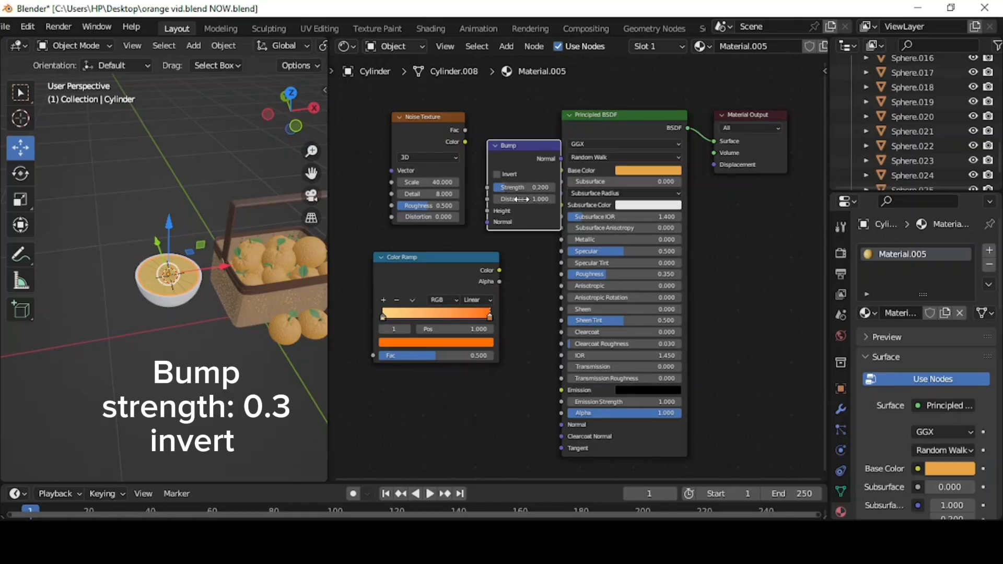
click(501, 174)
Rearrange the nodes, then connect the Noise Texture's Fac to the Bump's Height and its Color to the Color Ramp's Fac.
drag(447, 116, 399, 112)
click(491, 143)
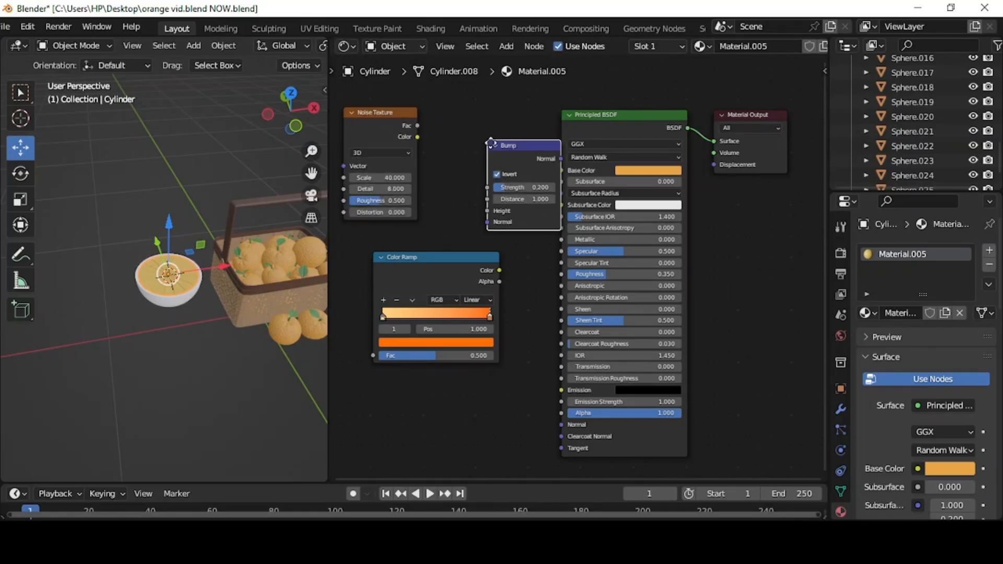
drag(491, 143, 456, 208)
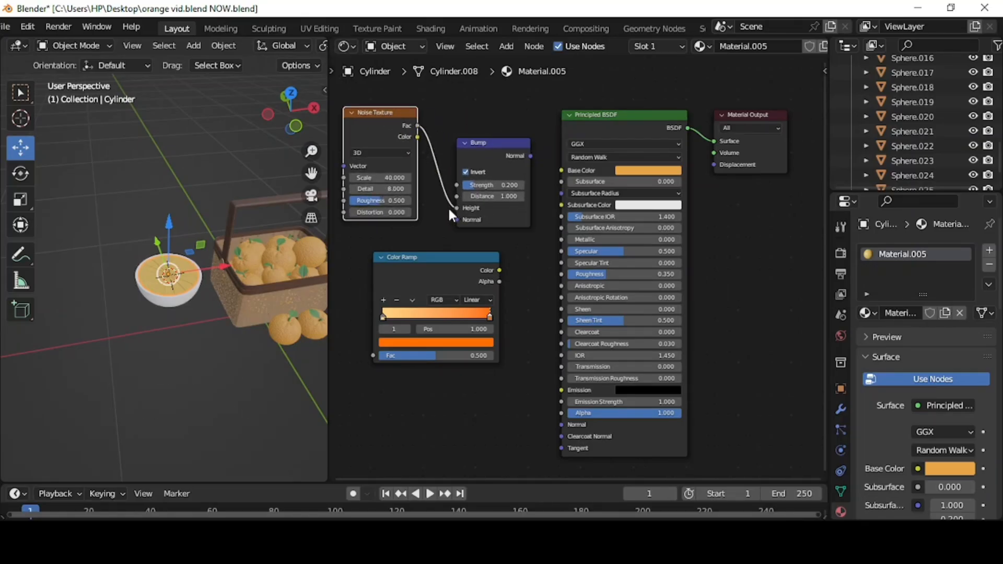
drag(459, 253, 503, 251)
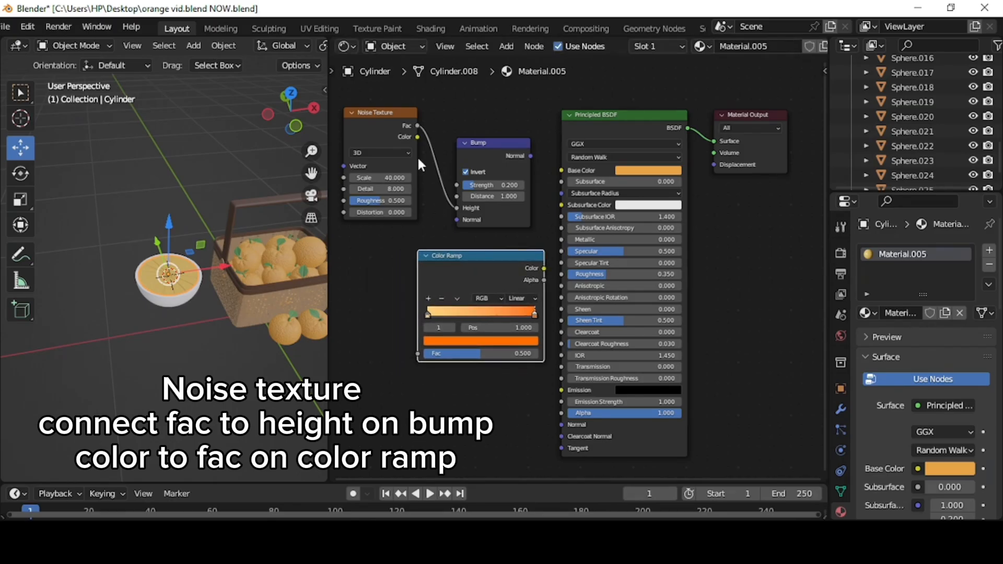
drag(417, 136, 417, 354)
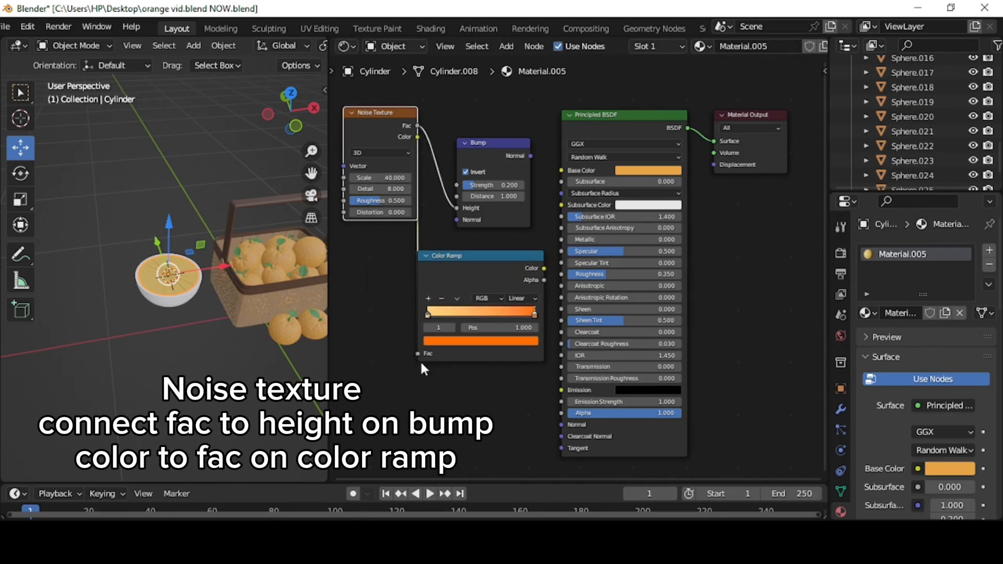
Connect the Color Ramp's Color to the Principled BSDF's Base Color and the Bump's Normal to its Normal.
drag(462, 259, 480, 258)
drag(632, 111, 653, 110)
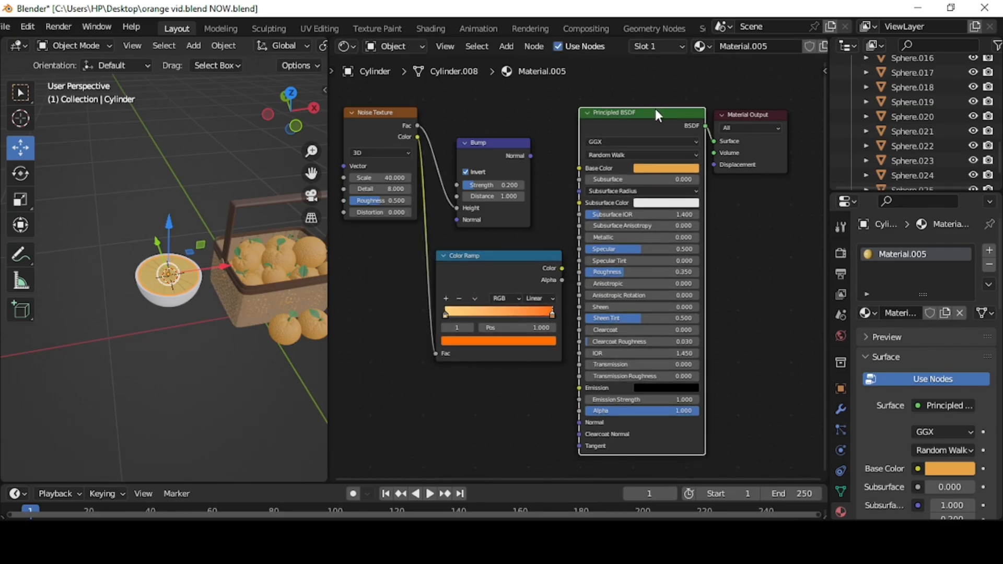
drag(562, 268, 565, 252)
drag(574, 173, 575, 172)
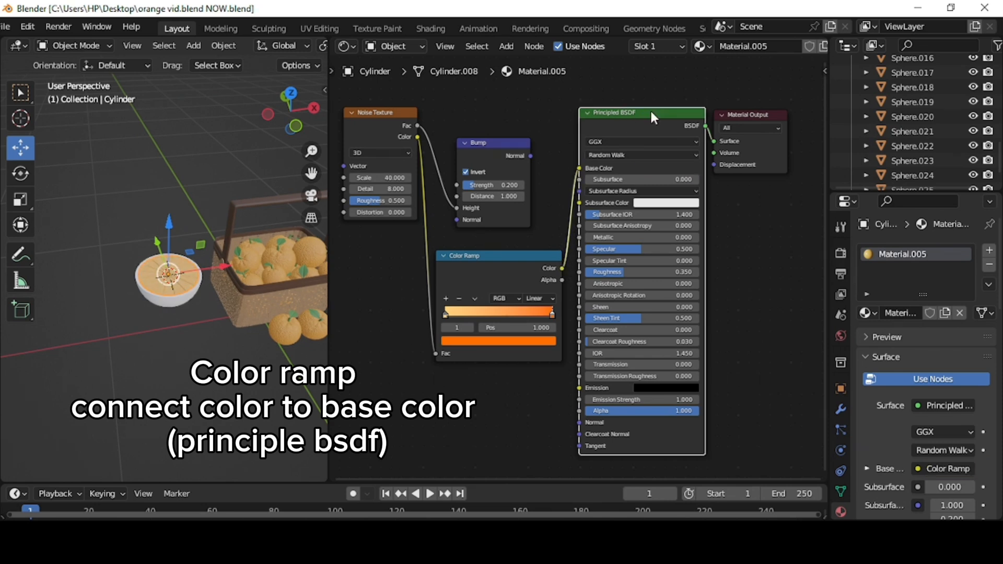
drag(531, 156, 579, 423)
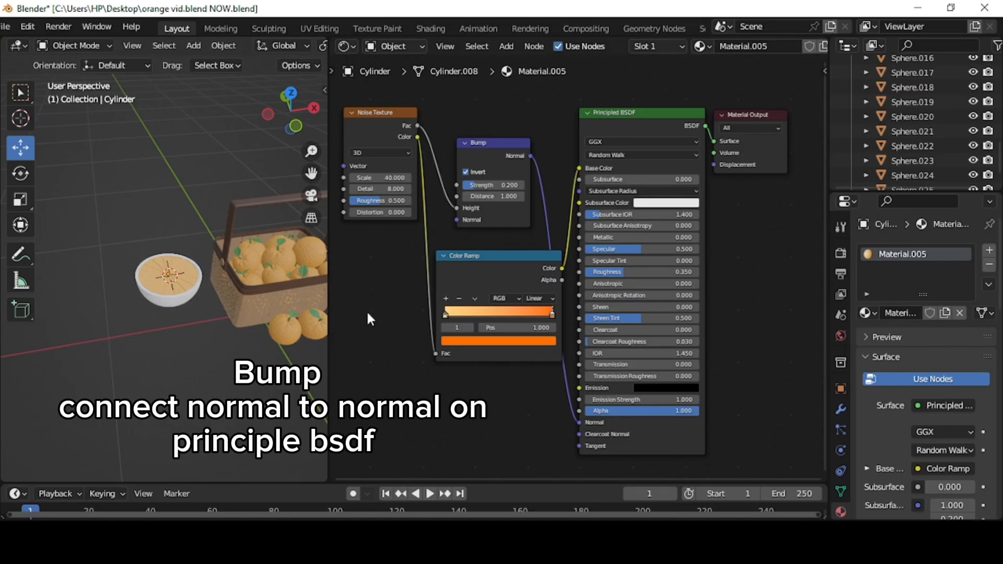
Join the split areas so the 3D viewport replaces the Shader Editor.
right_click(329, 342)
click(328, 342)
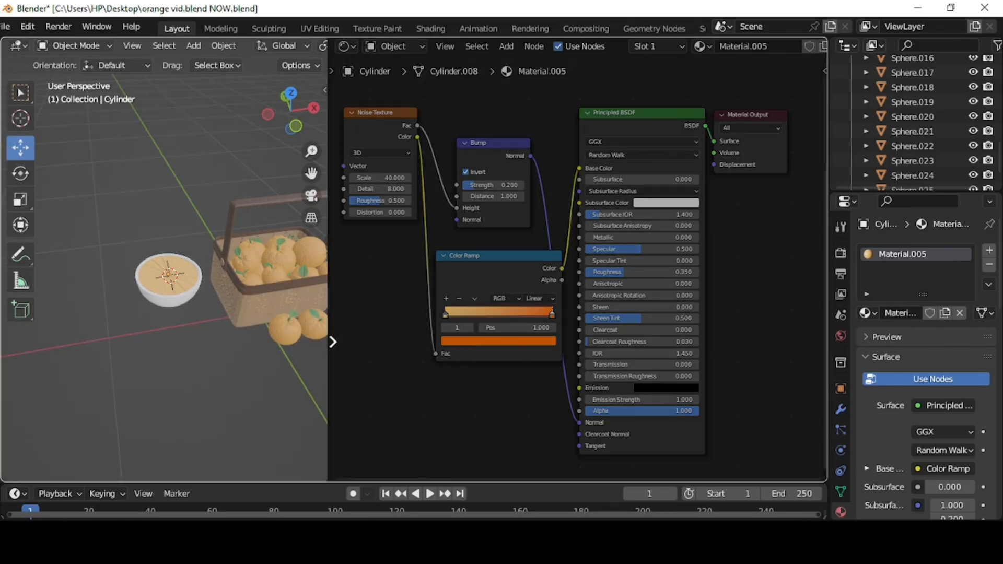
click(334, 342)
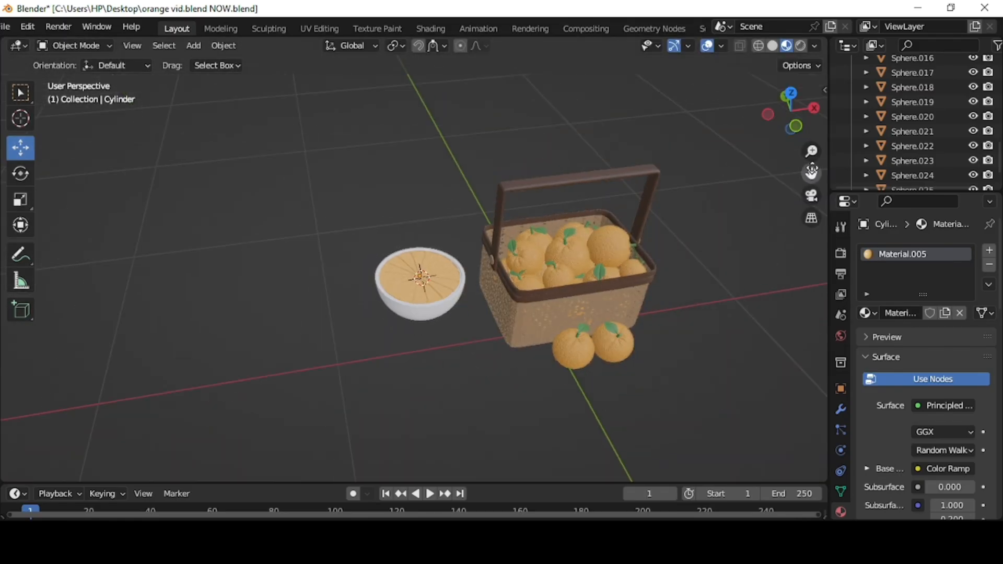
Enter Edit Mode on the segmented disc and enlarge its centre face by a factor of about 1.145.
drag(812, 171, 689, 176)
scroll(338, 259, up, 1)
click(76, 46)
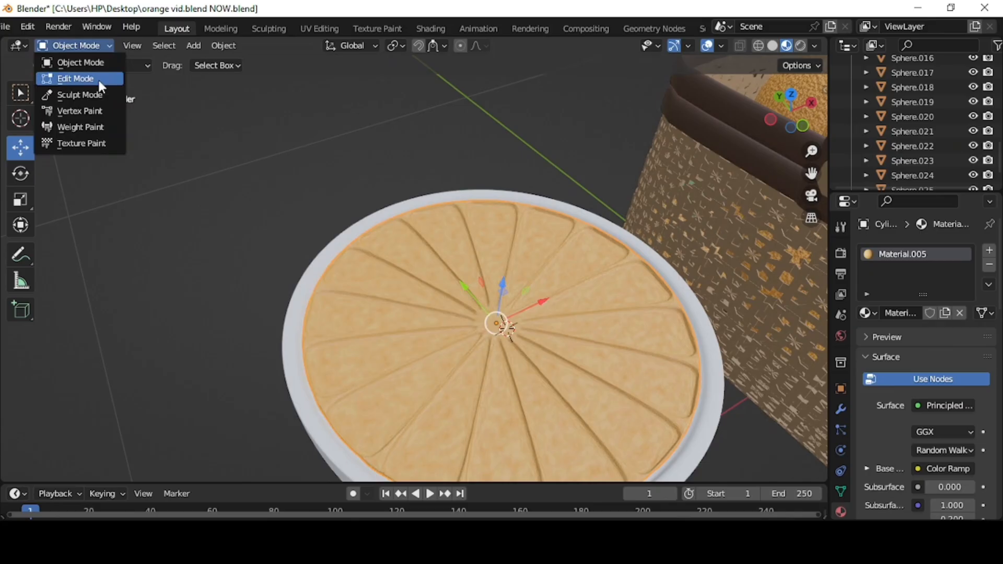
click(98, 79)
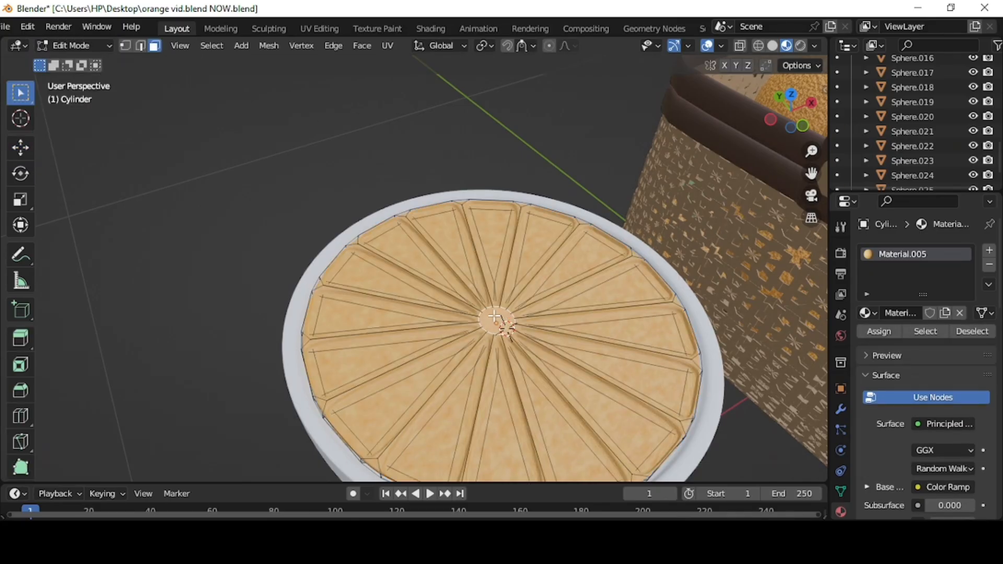
key(s)
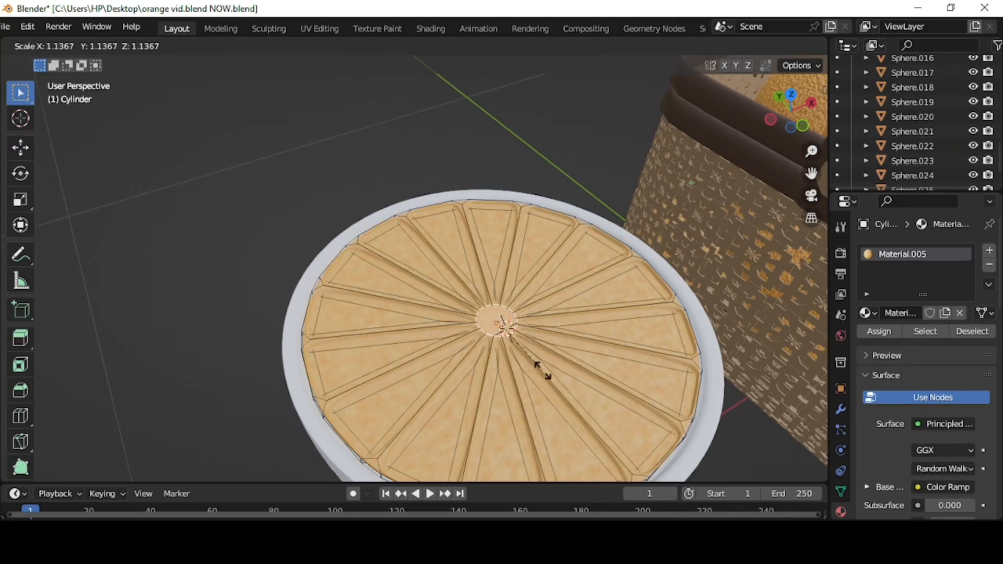
click(544, 370)
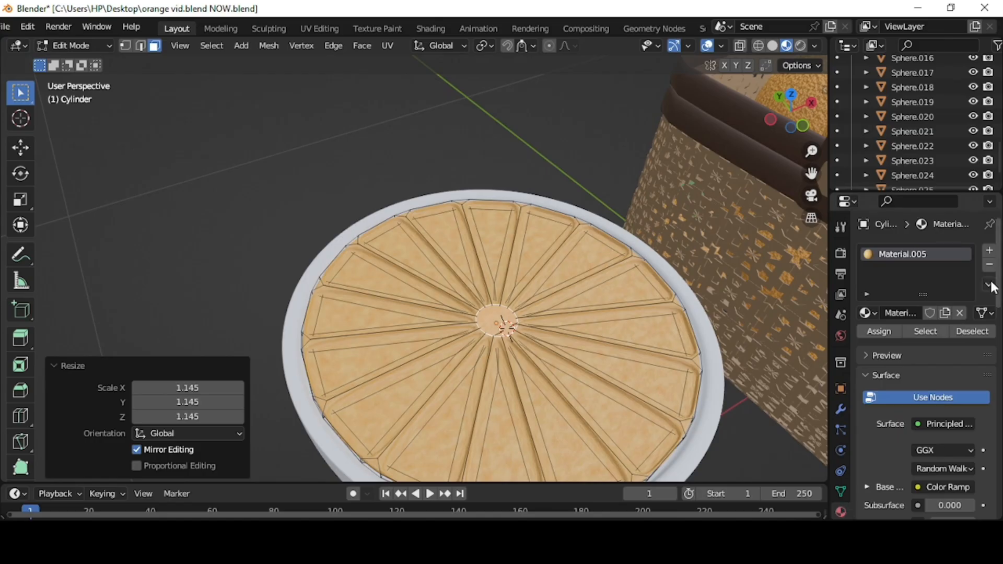
Assign a new material with pale yellow base color E7E2B2 to the disc's centre face, and leave Edit Mode.
click(990, 251)
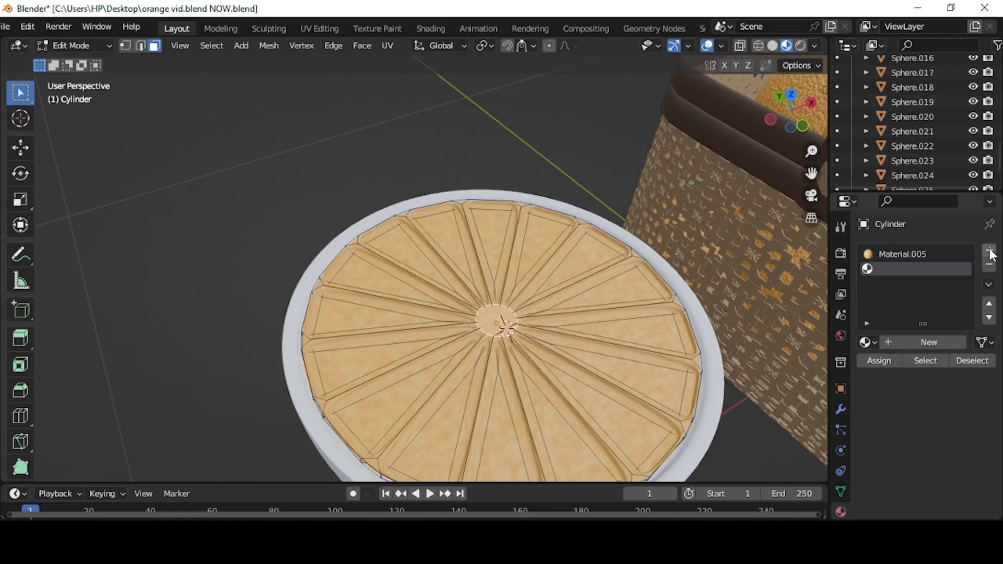
click(931, 340)
click(891, 362)
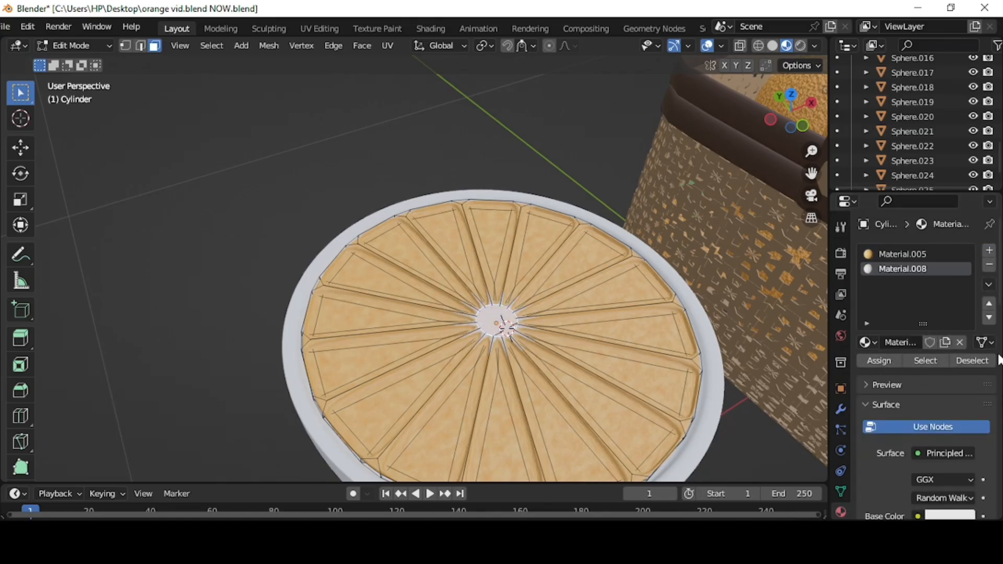
scroll(965, 484, down, 4)
scroll(999, 341, down, 5)
click(949, 322)
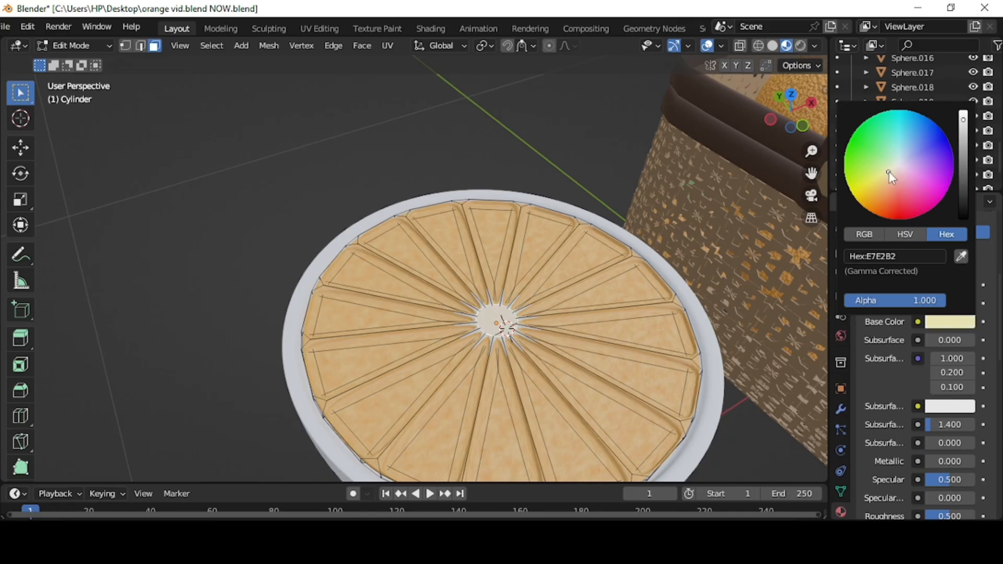
click(73, 46)
click(79, 60)
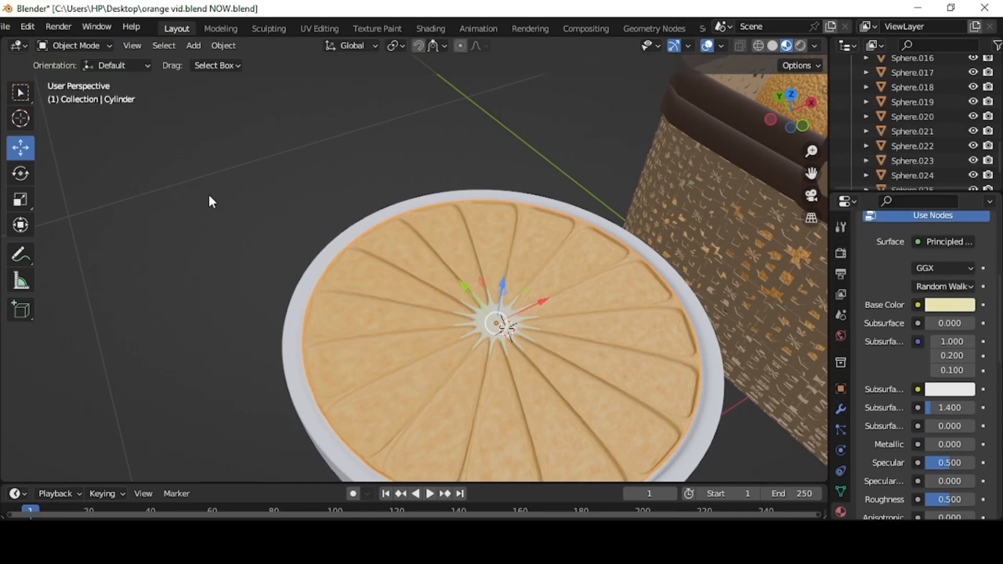
Apply the existing orange peel material Material.007 to the white half-sphere shell around the segmented disc.
scroll(499, 206, down, 3)
middle_drag(611, 339, 650, 339)
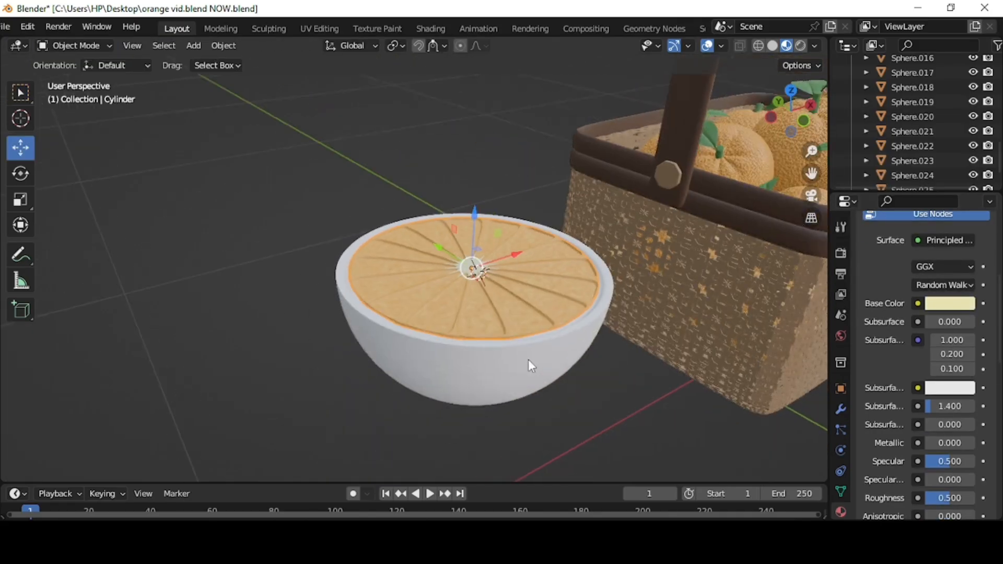
click(529, 360)
click(865, 313)
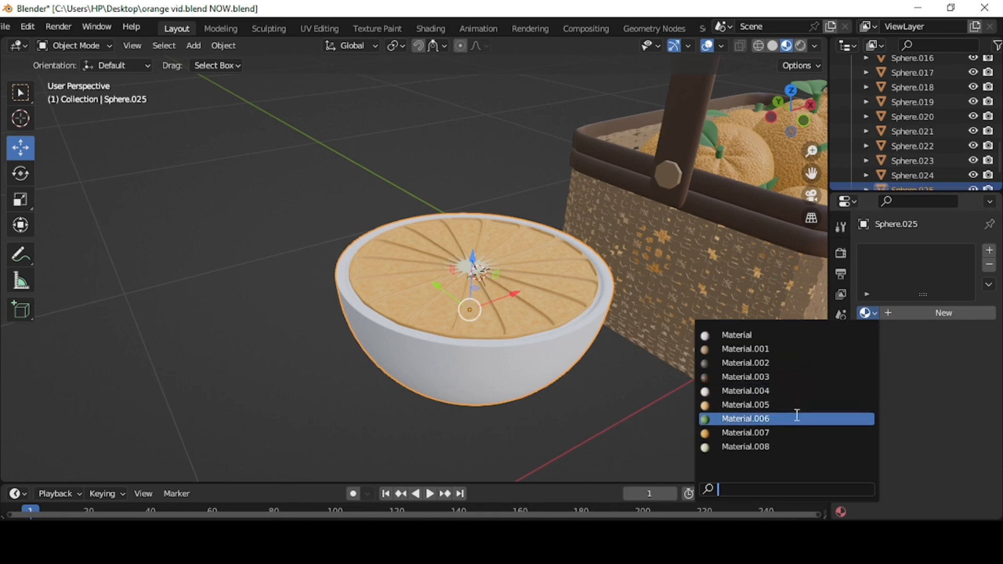
click(789, 433)
scroll(574, 318, up, 3)
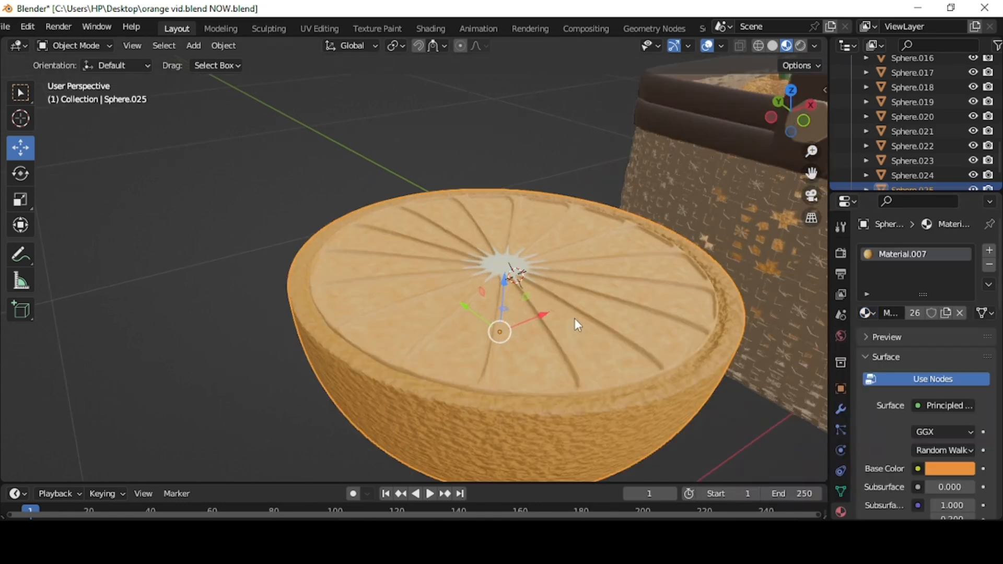
middle_drag(574, 318, 568, 283)
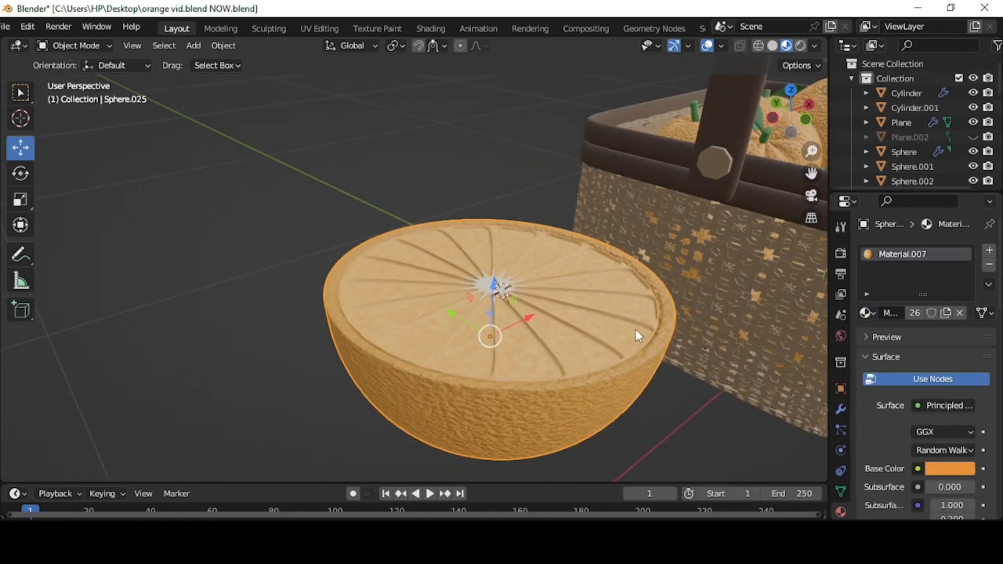
Hide the segmented disc and enter Edit Mode on the half-sphere peel shell with vertex selection.
click(616, 324)
key(h)
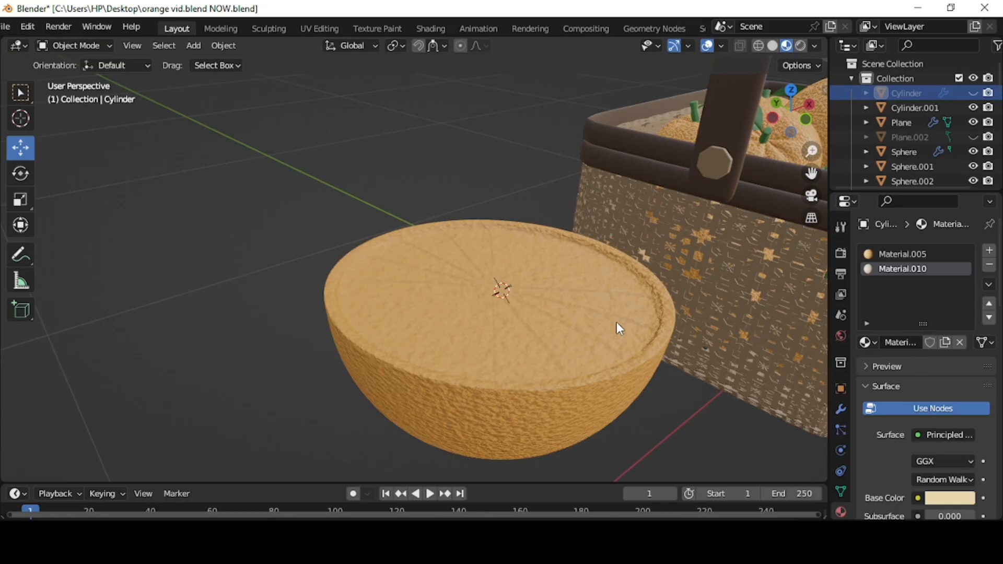
click(604, 381)
click(75, 45)
click(76, 78)
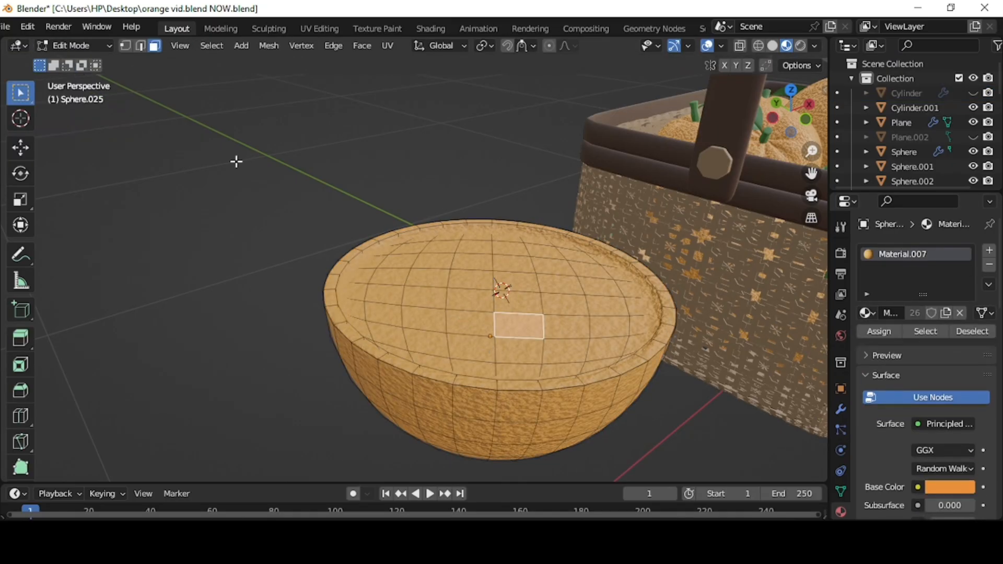
key(1)
Select the outer and inner edge loops of the shell's rim and assign a new white material to them.
middle_drag(711, 443, 680, 423)
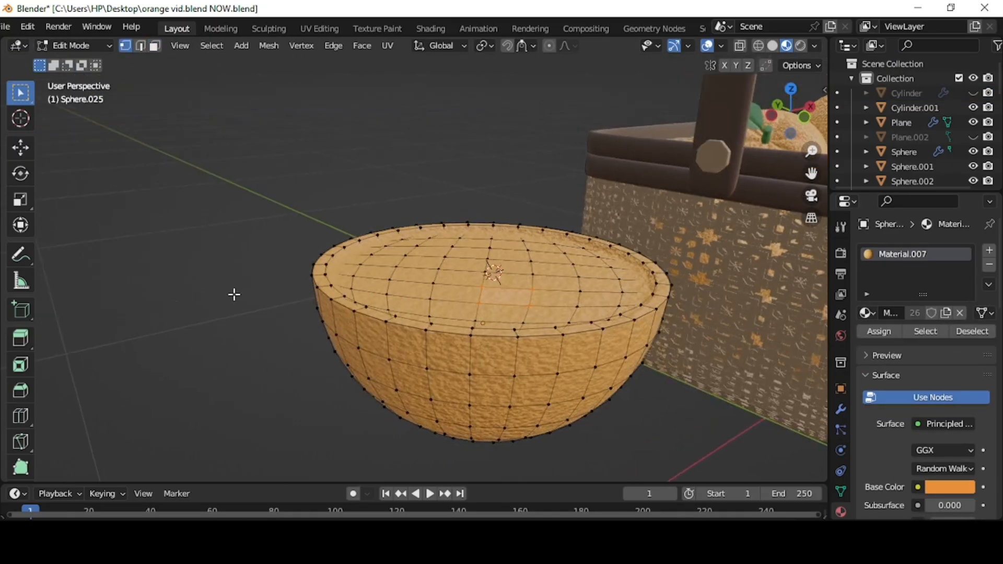
middle_drag(482, 343, 493, 383)
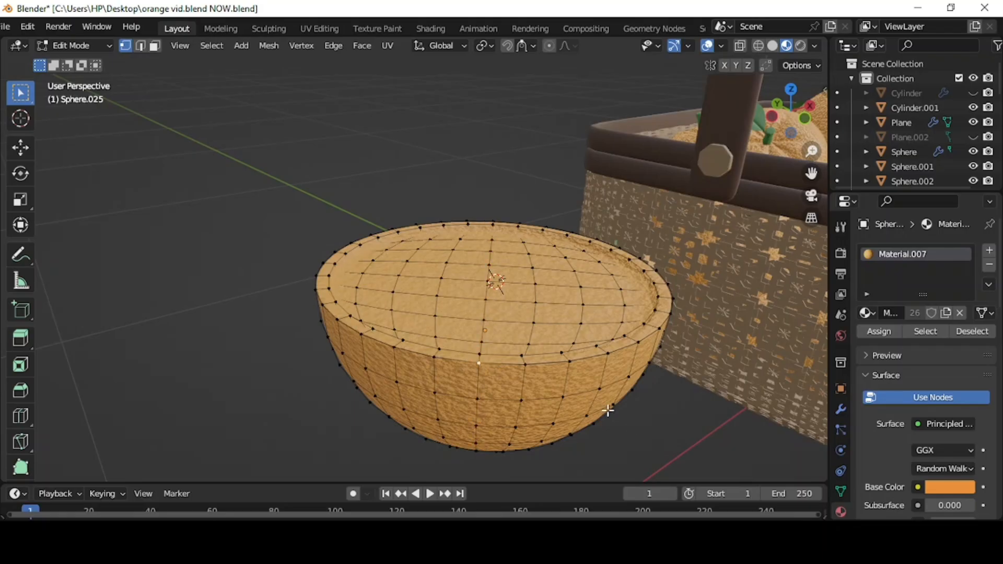
scroll(606, 410, up, 2)
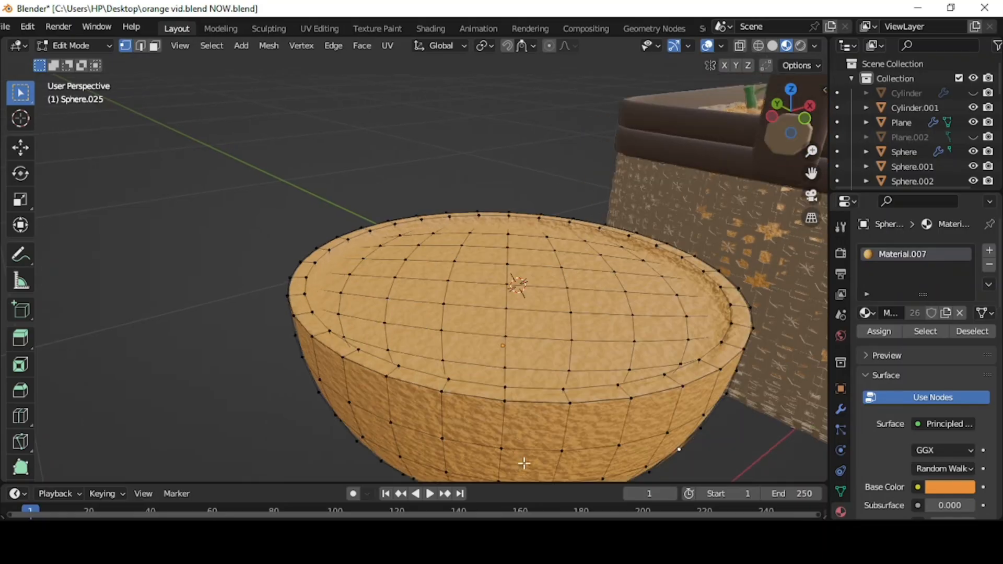
alt+click(513, 401)
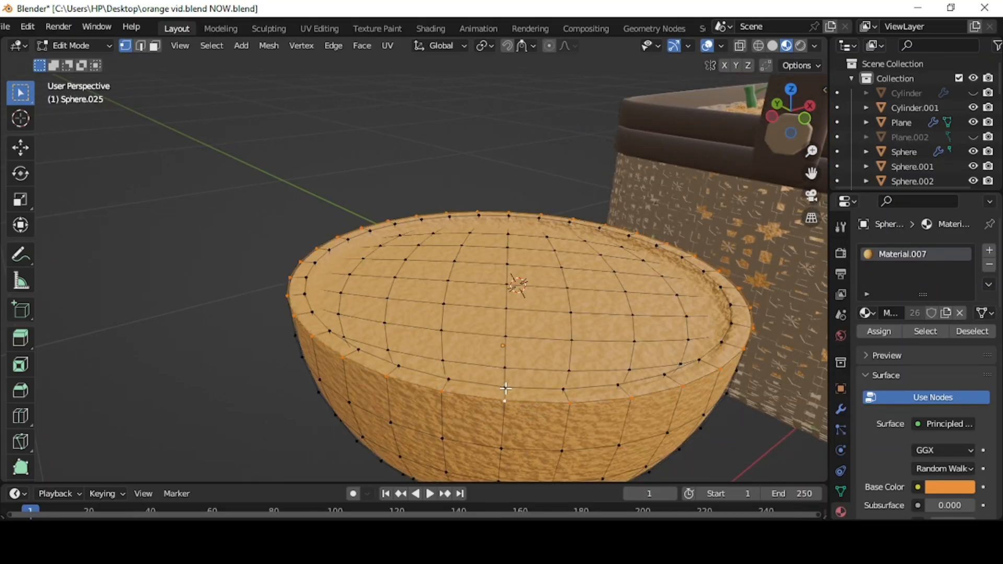
alt+shift+click(506, 389)
click(989, 250)
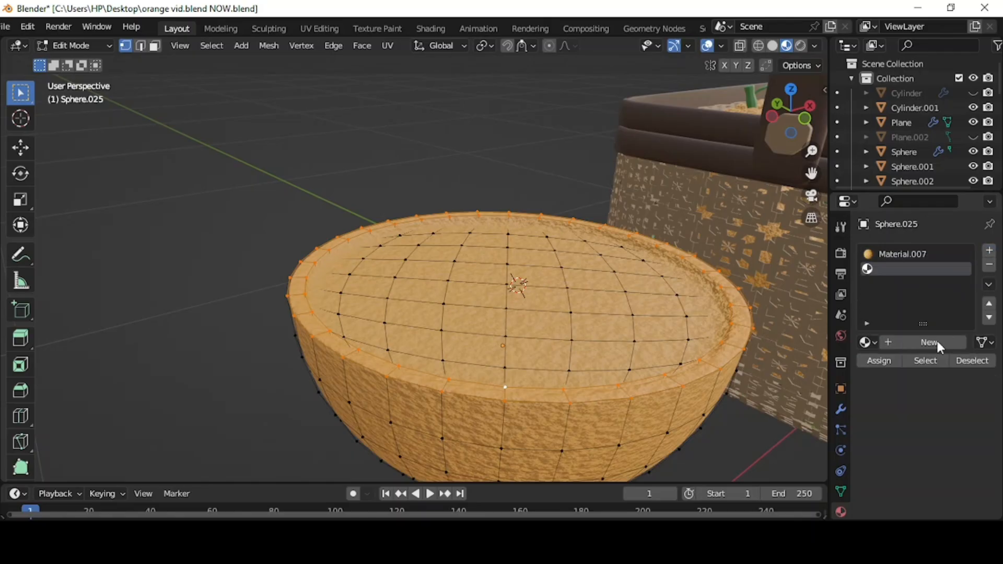
click(888, 362)
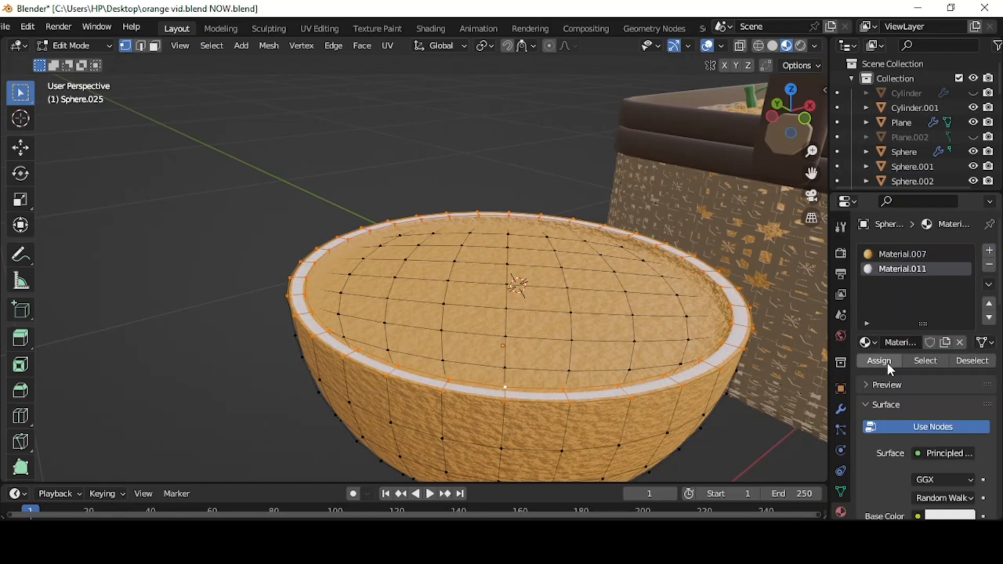
Select the shell's whole inner surface by growing the selection from its centre, and assign another new white material to it.
click(506, 282)
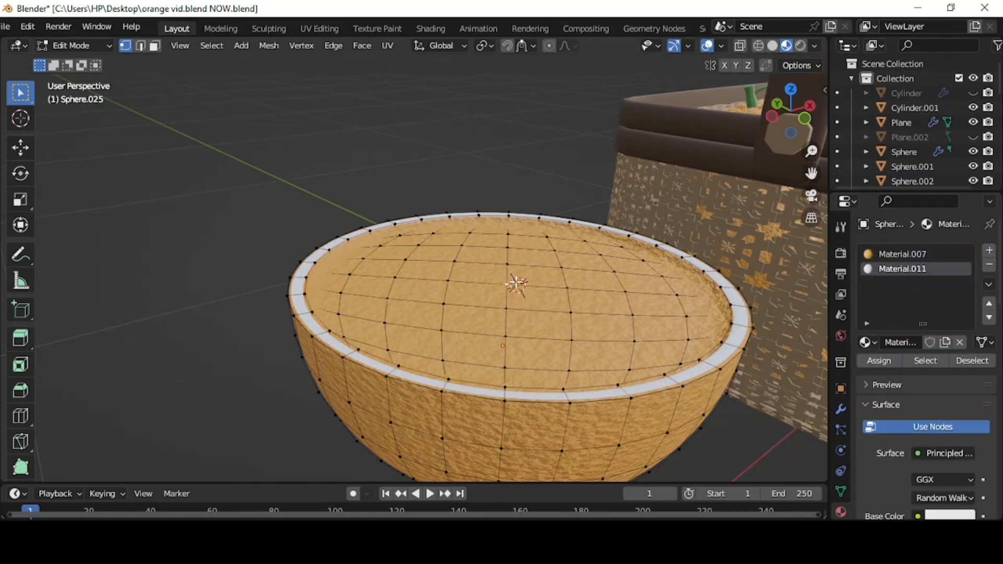
key(ctrl+KP_Add)
key(ctrl+KP_Add)
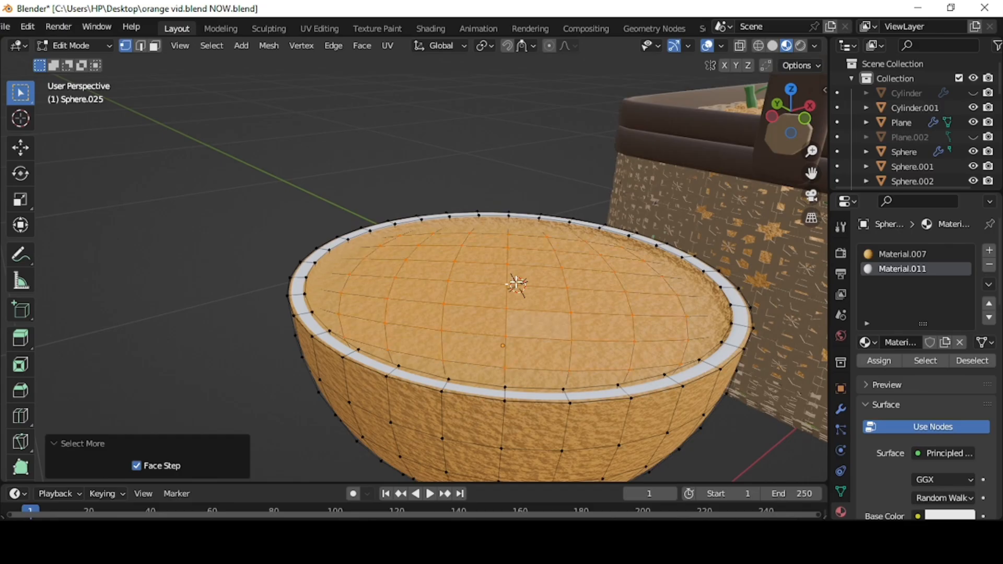
key(ctrl+KP_Add)
click(988, 250)
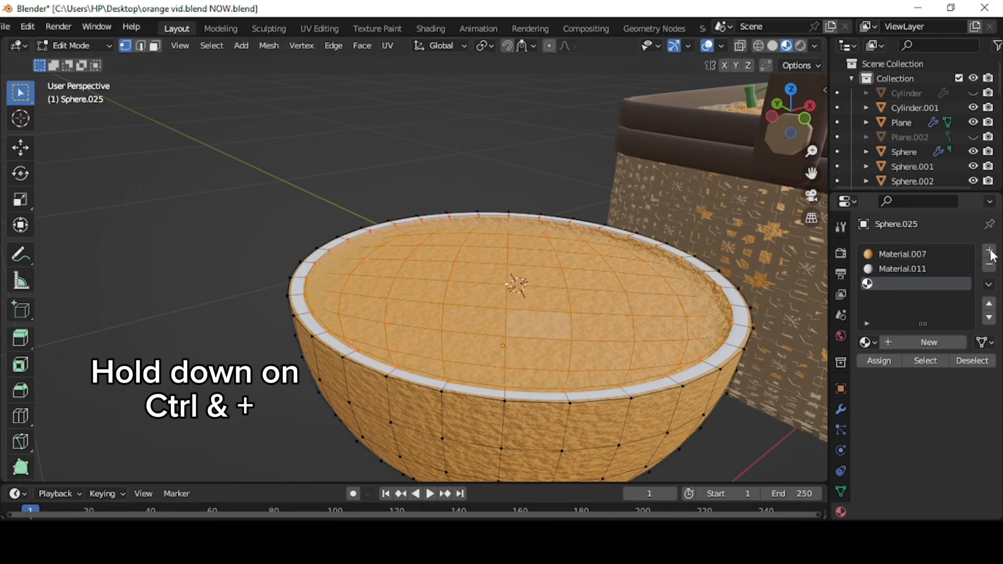
click(936, 344)
click(885, 362)
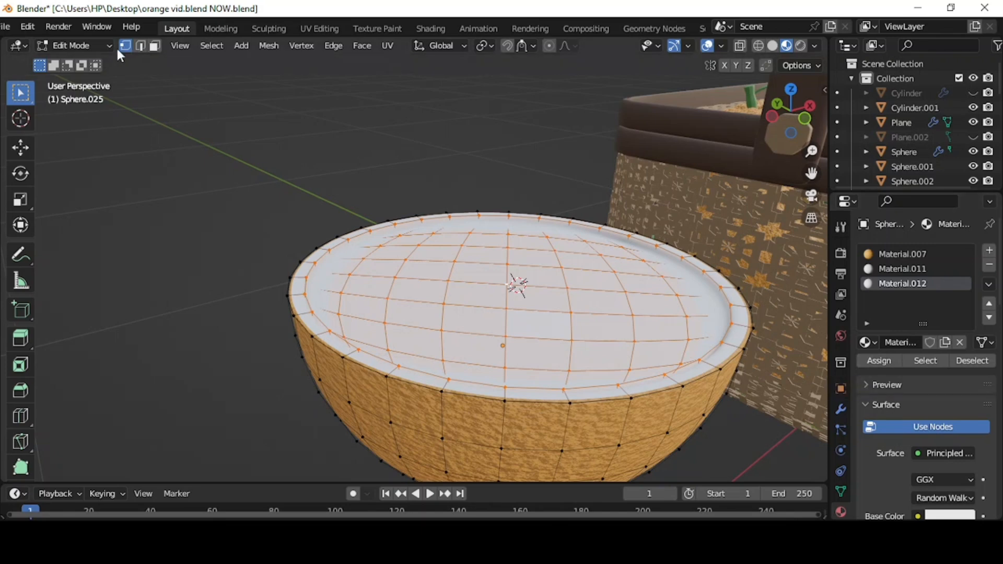
Leave Edit Mode and unhide the segmented disc inside the shell.
click(95, 43)
click(99, 62)
click(973, 93)
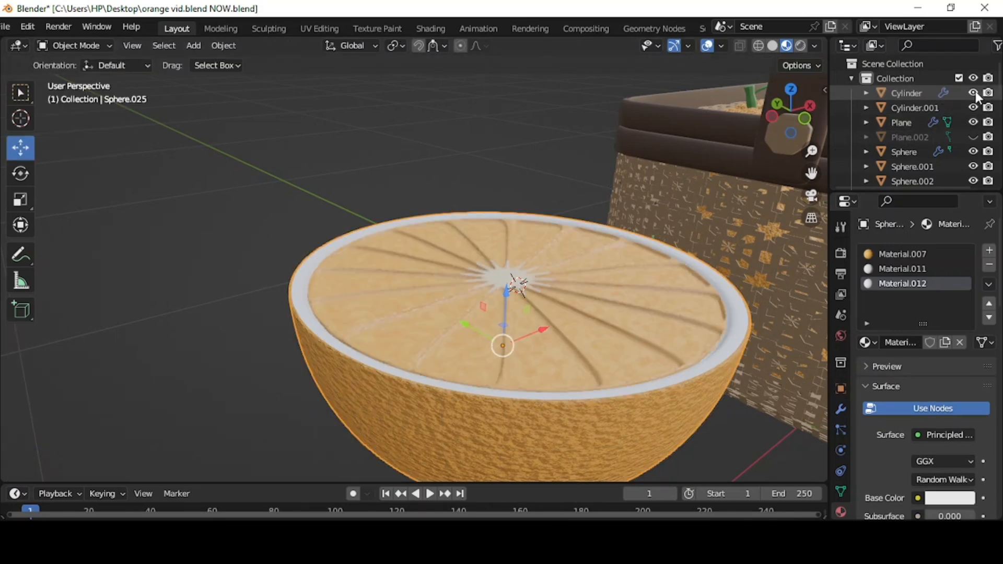
Join the segmented disc with the peel shell into one halved-orange object.
scroll(524, 194, down, 1)
middle_drag(525, 195, 525, 230)
scroll(522, 223, down, 1)
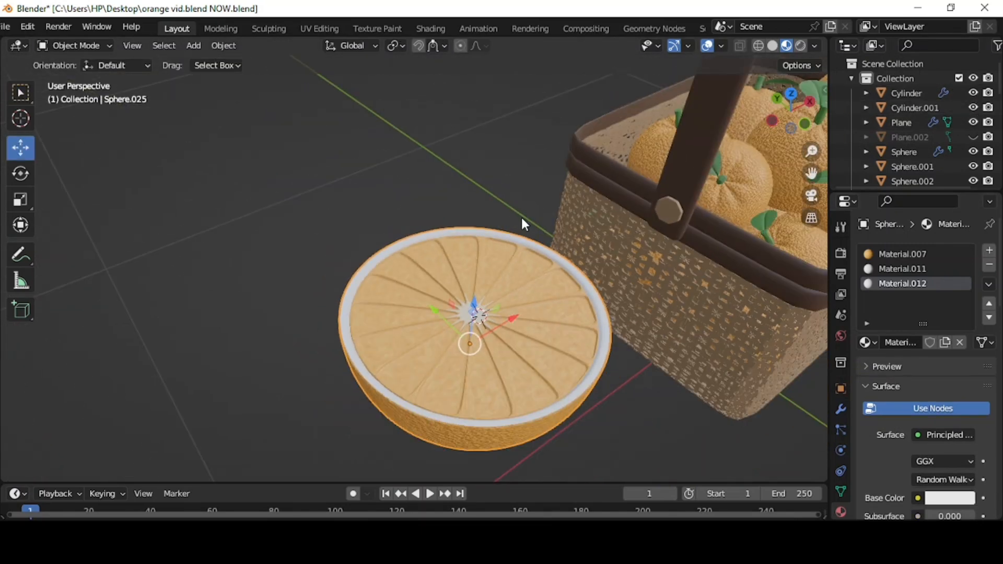
click(506, 344)
shift+click(484, 435)
key(ctrl+j)
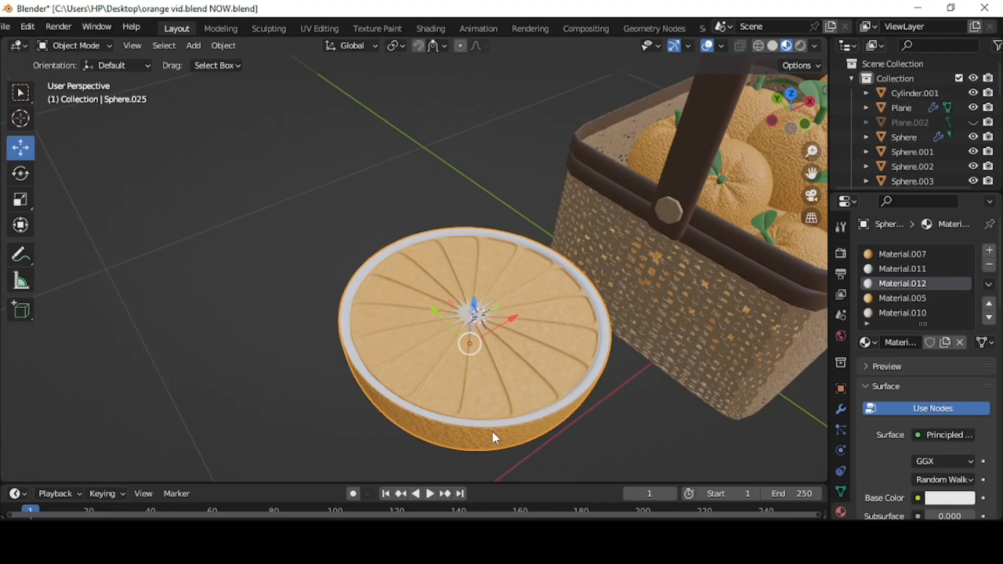
Scale down the joined halved orange and rotate it so its cut face stands upright.
key(s)
click(517, 362)
click(21, 174)
drag(452, 295, 478, 331)
Move the halved orange to the loose oranges in front of the basket, finishing with a shift of about 0.548 m along X.
click(20, 148)
click(283, 224)
scroll(282, 225, down, 1)
scroll(283, 224, down, 3)
middle_drag(505, 377, 455, 361)
click(433, 315)
drag(406, 271, 484, 393)
drag(527, 396, 722, 388)
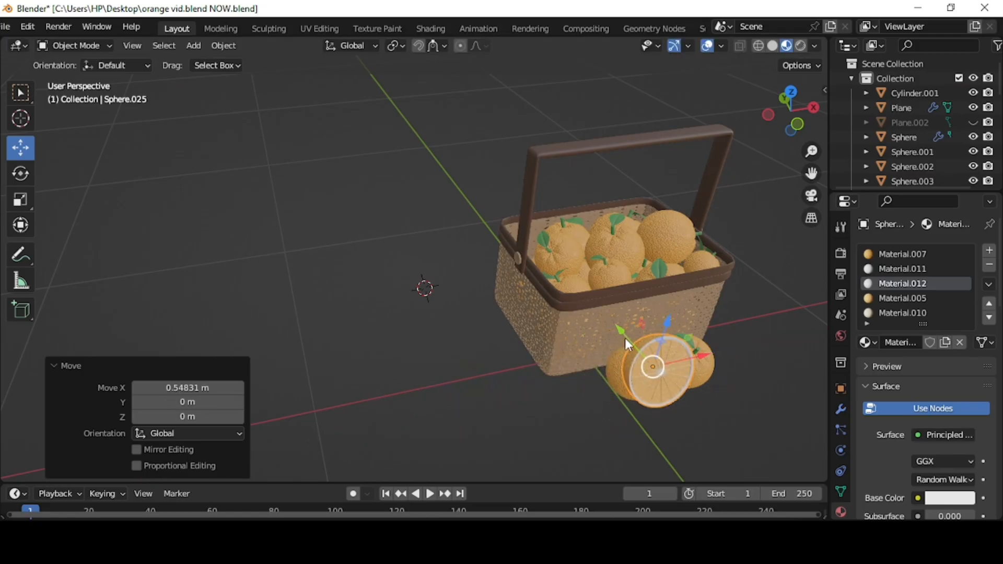
Adjust the halved orange's size and its Y position against the loose oranges, finishing with a Y move of about 0.041 m.
drag(623, 337, 644, 362)
middle_drag(669, 295, 544, 320)
key(s)
click(477, 315)
middle_drag(473, 313, 412, 307)
drag(287, 222, 361, 251)
scroll(311, 288, up, 2)
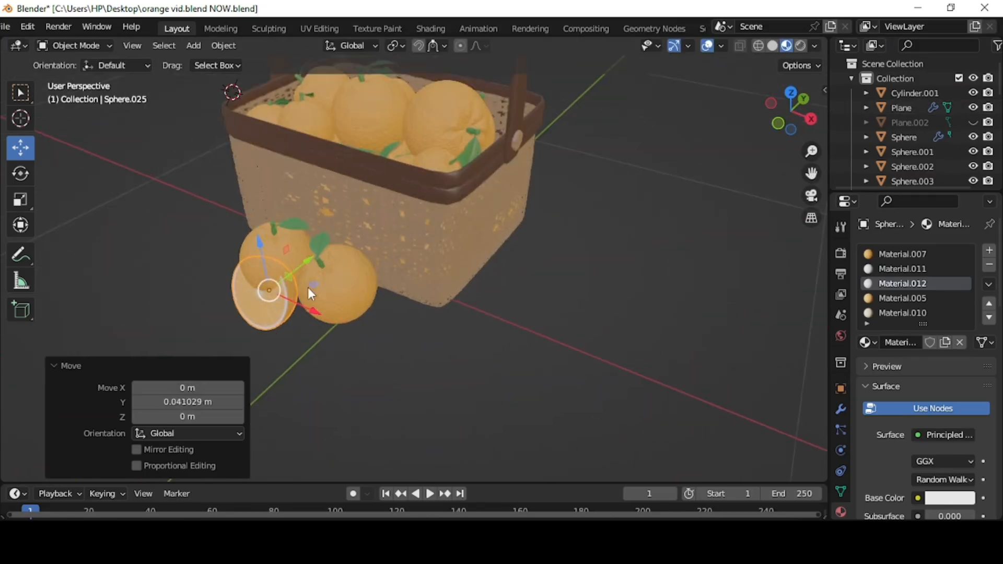
Deselect the halved orange and unhide the backdrop plane Plane.002 behind the basket.
middle_drag(309, 288, 340, 286)
click(487, 356)
middle_drag(486, 356, 551, 331)
click(973, 123)
scroll(547, 255, down, 3)
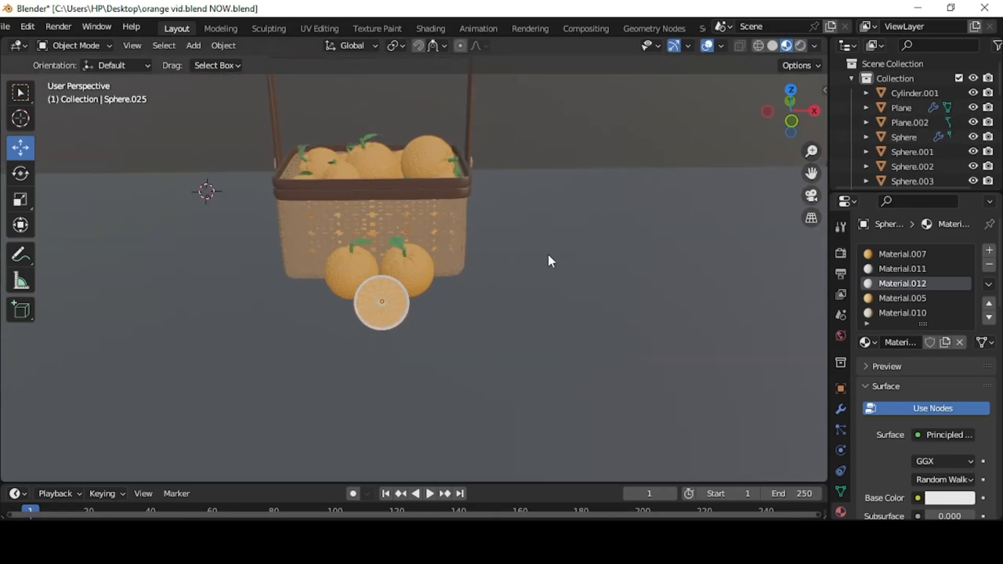
mouse_move(554, 242)
middle_down()
mouse_move(528, 228)
mouse_move(551, 226)
middle_up()
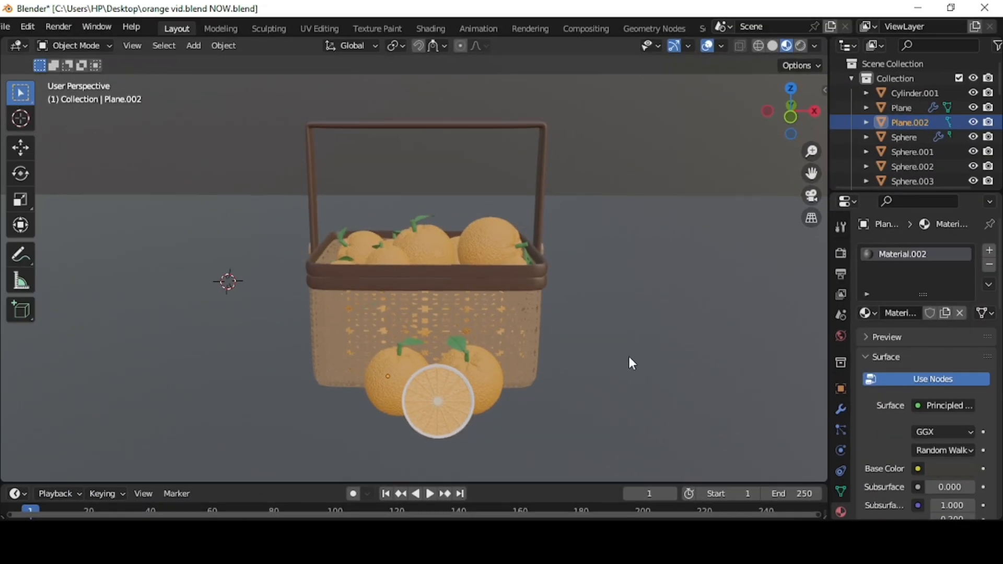
mouse_move(629, 359)
middle_down()
mouse_move(544, 371)
mouse_move(532, 385)
mouse_move(536, 402)
mouse_move(584, 403)
mouse_move(632, 376)
middle_up()
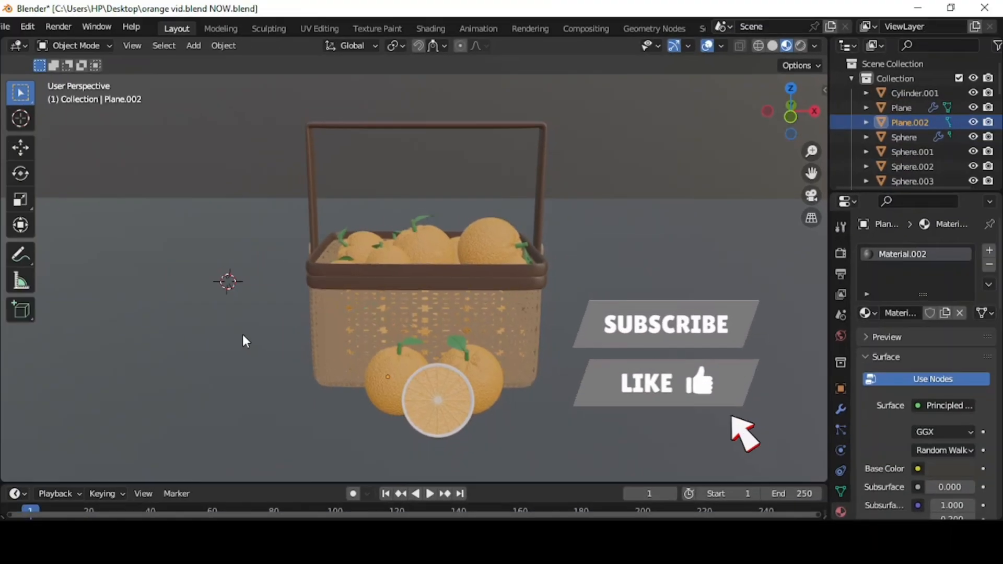